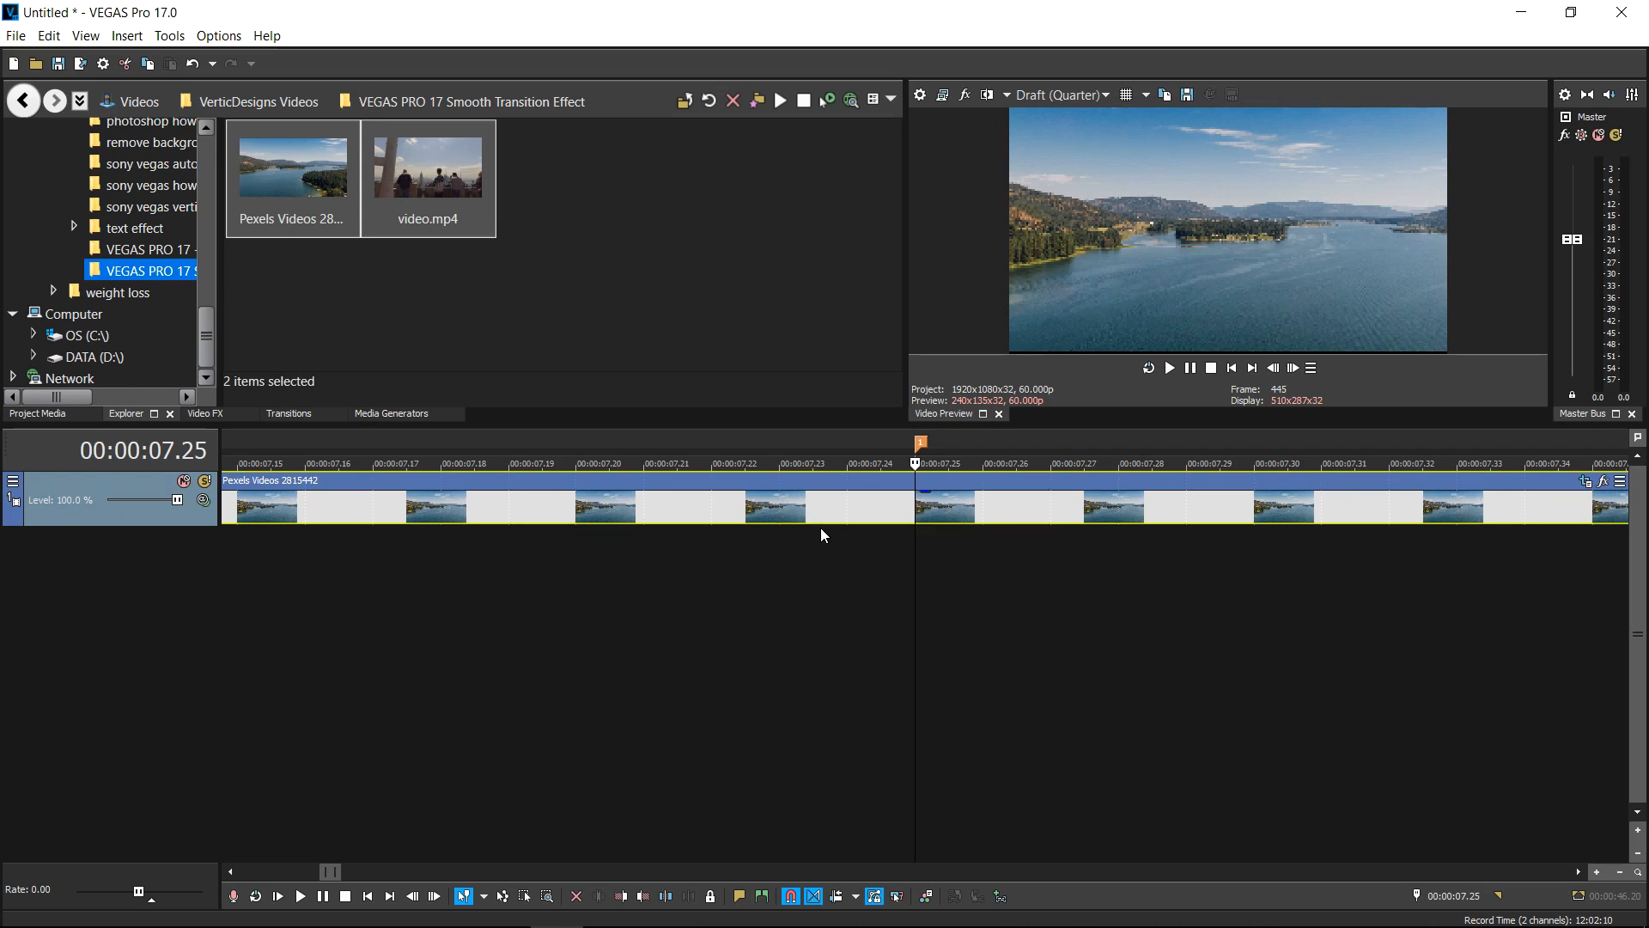
Add a marker at 00:00:08.05, 20 frames after the cut between the Pexels clip and the video clip
scroll(1001, 579, "down", 3)
left_click(1257, 507)
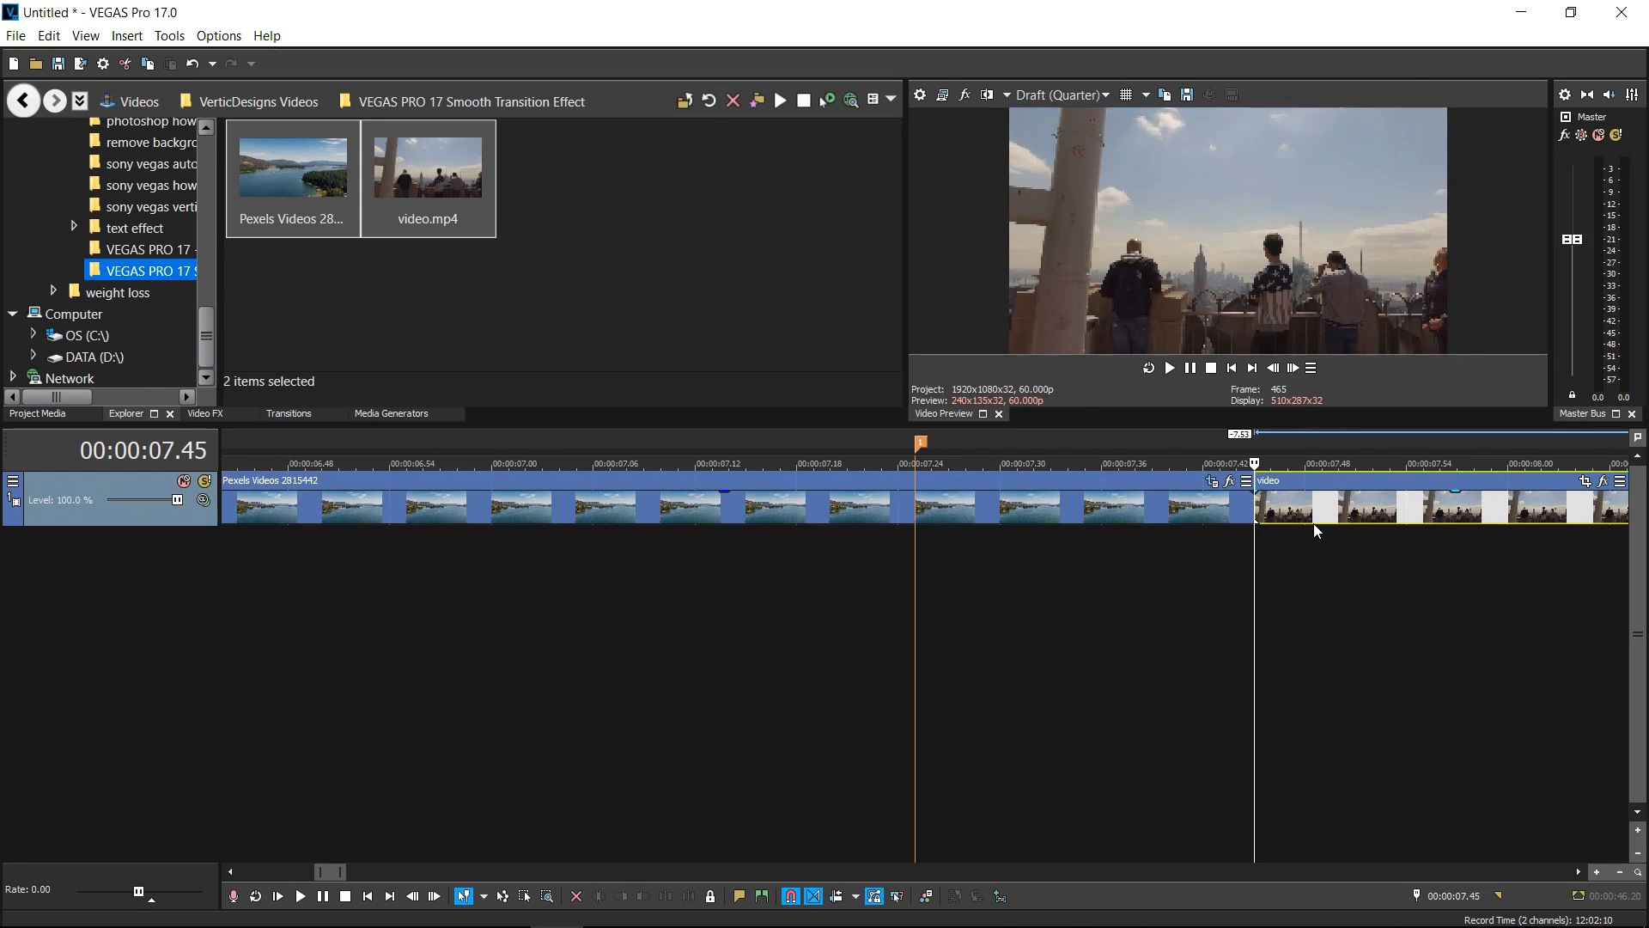
key("Right")
key("Right")
key("Right")
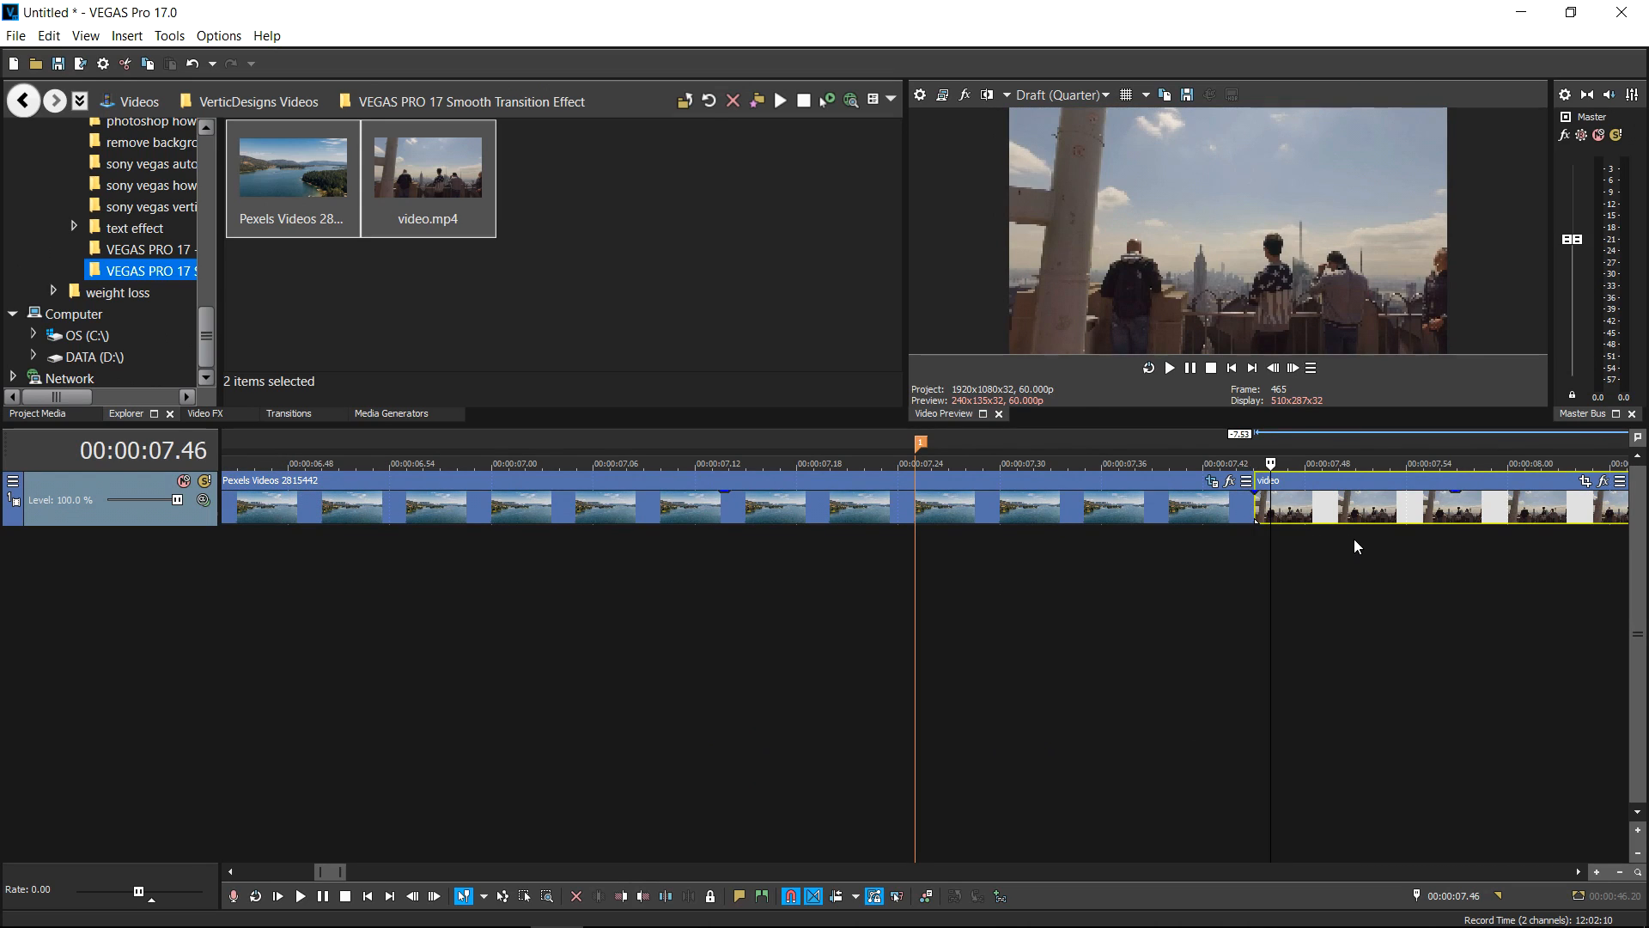
scroll(751, 564, "down", 1)
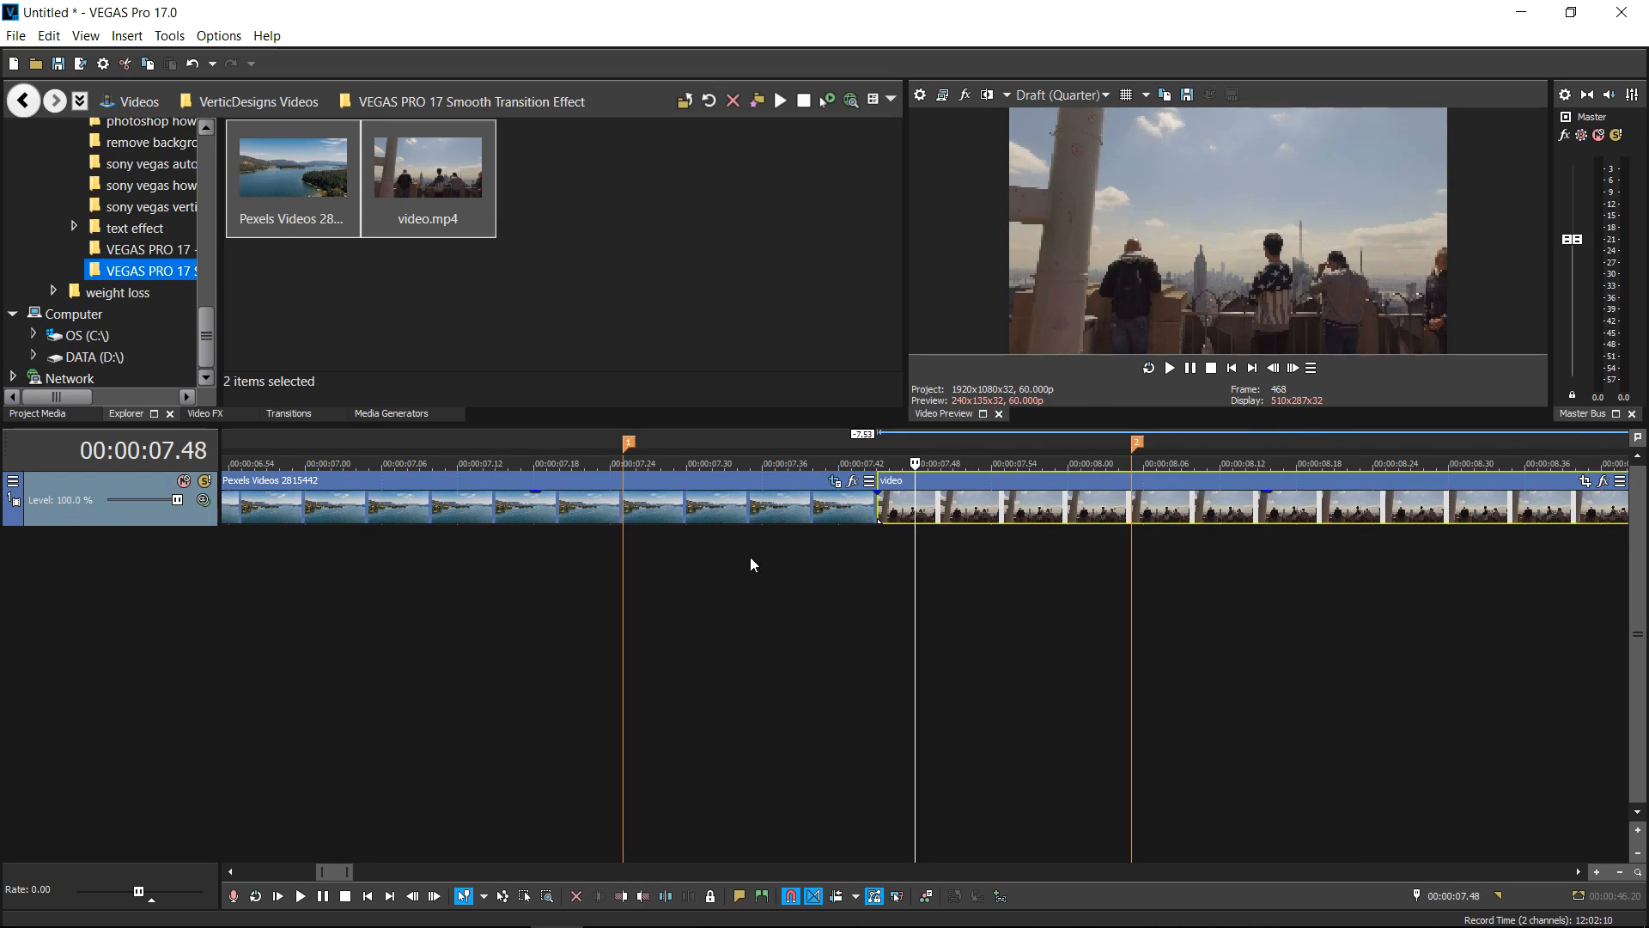
Split the Pexels clip at the first marker and the video clip at the second marker
left_click(623, 514)
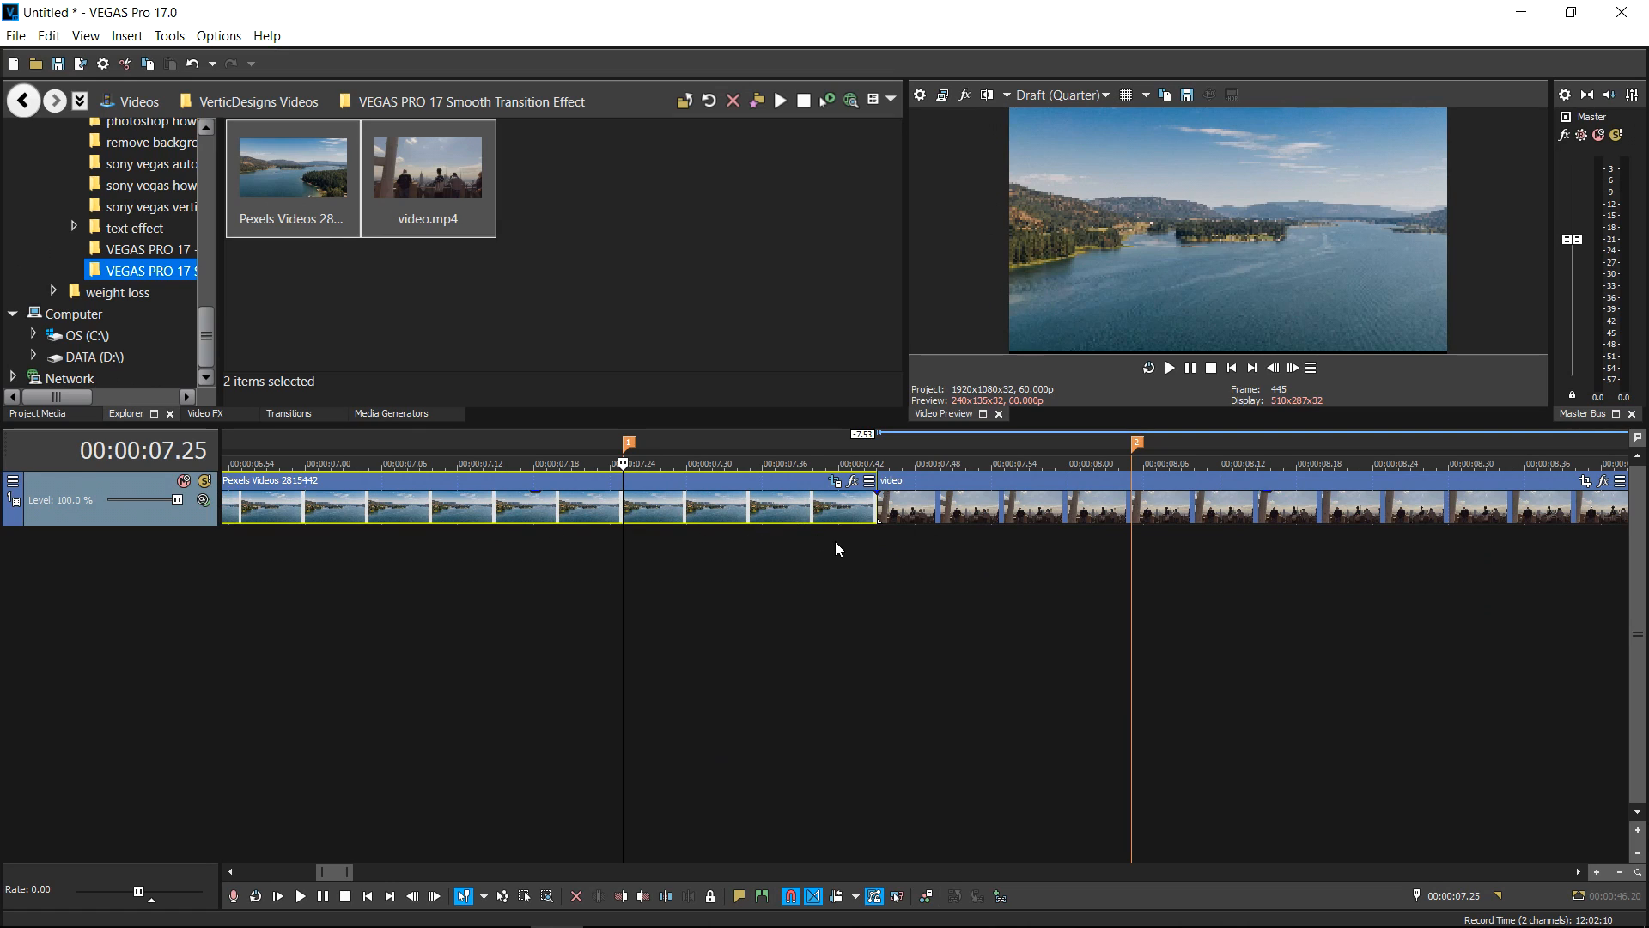
key("s")
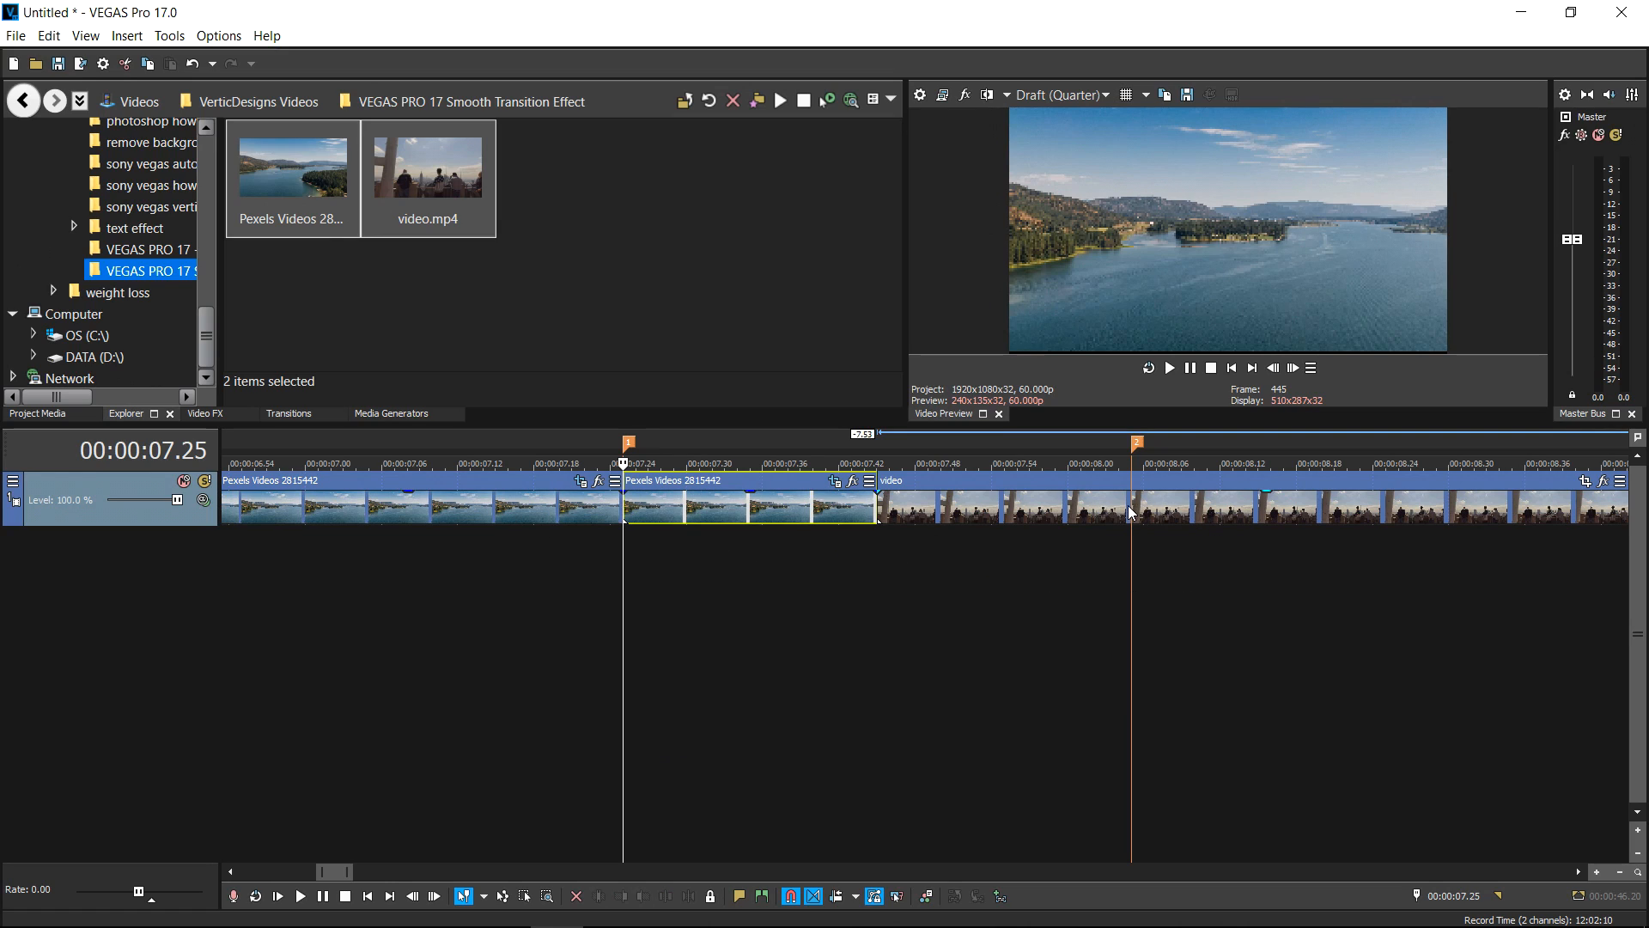
left_click(1134, 509)
key("s")
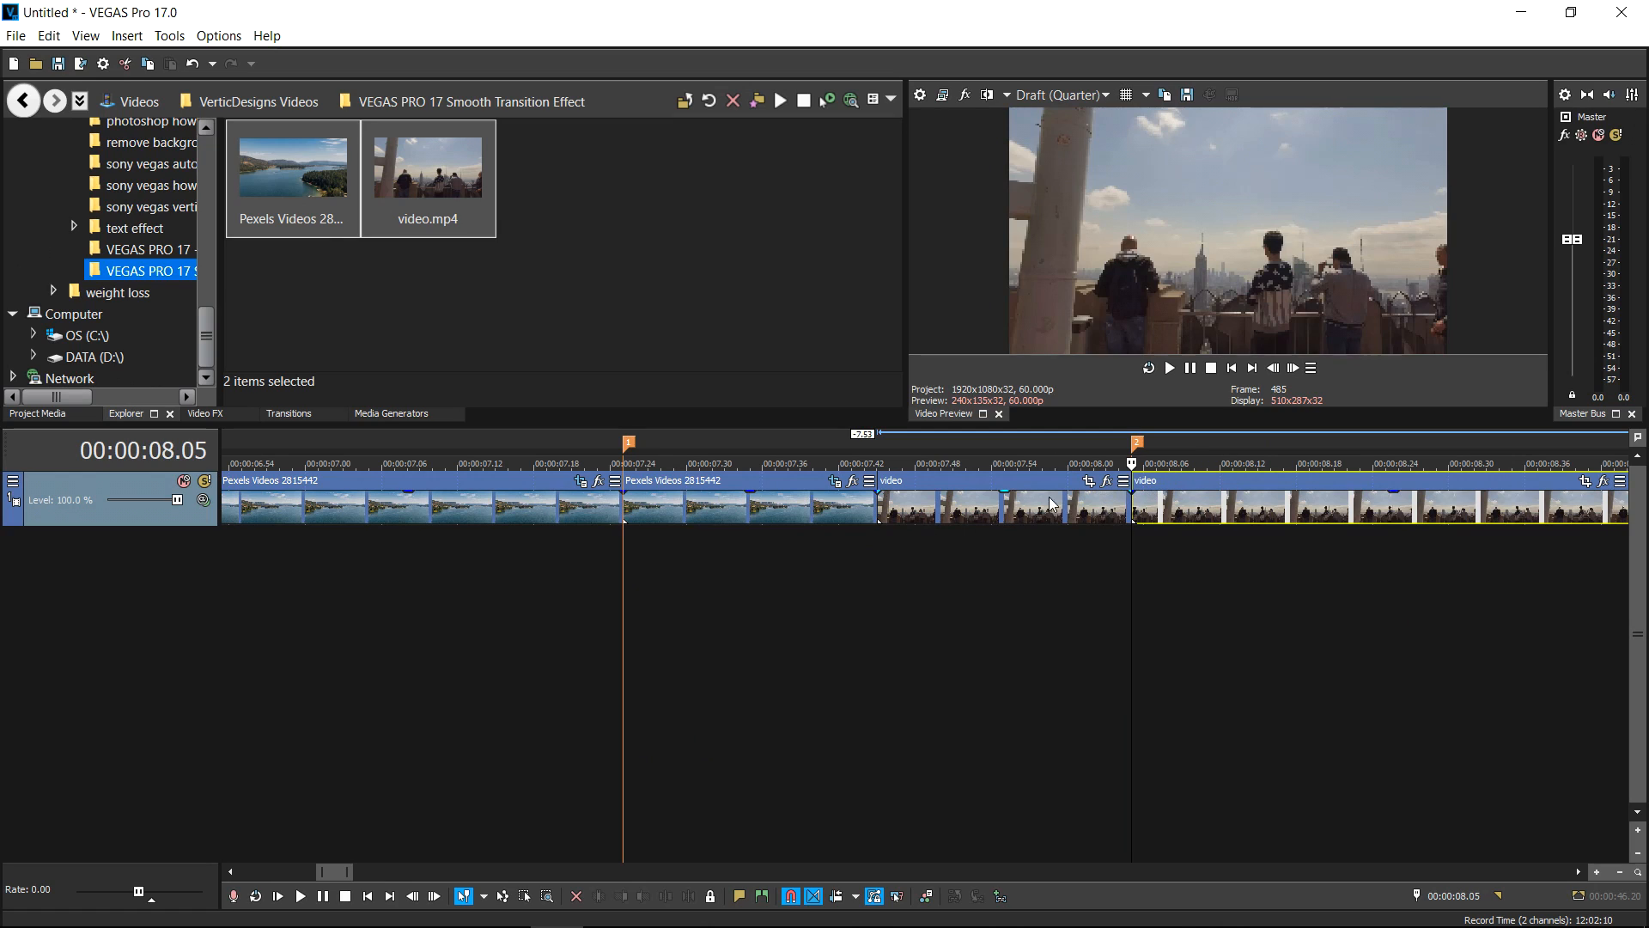
Overlap the short video segment onto the end of the short Pexels segment by 6 frames and make the crossfade linear in and out
left_click(1016, 511)
left_click_drag(1044, 510, 959, 515)
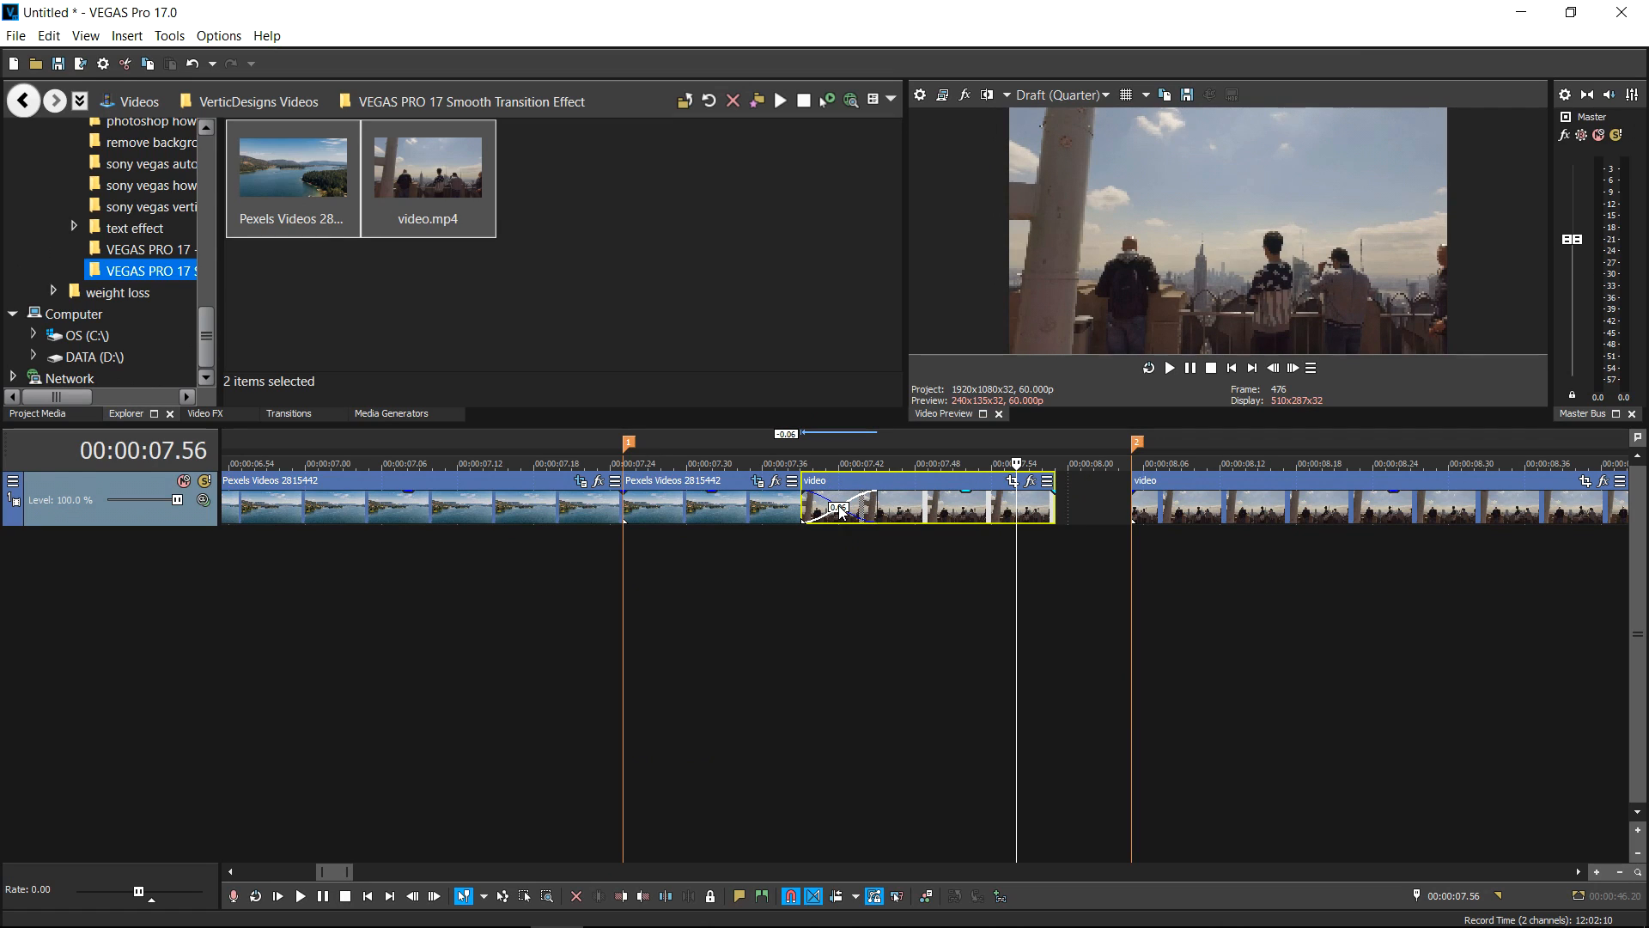
left_click(839, 512)
right_click(871, 498)
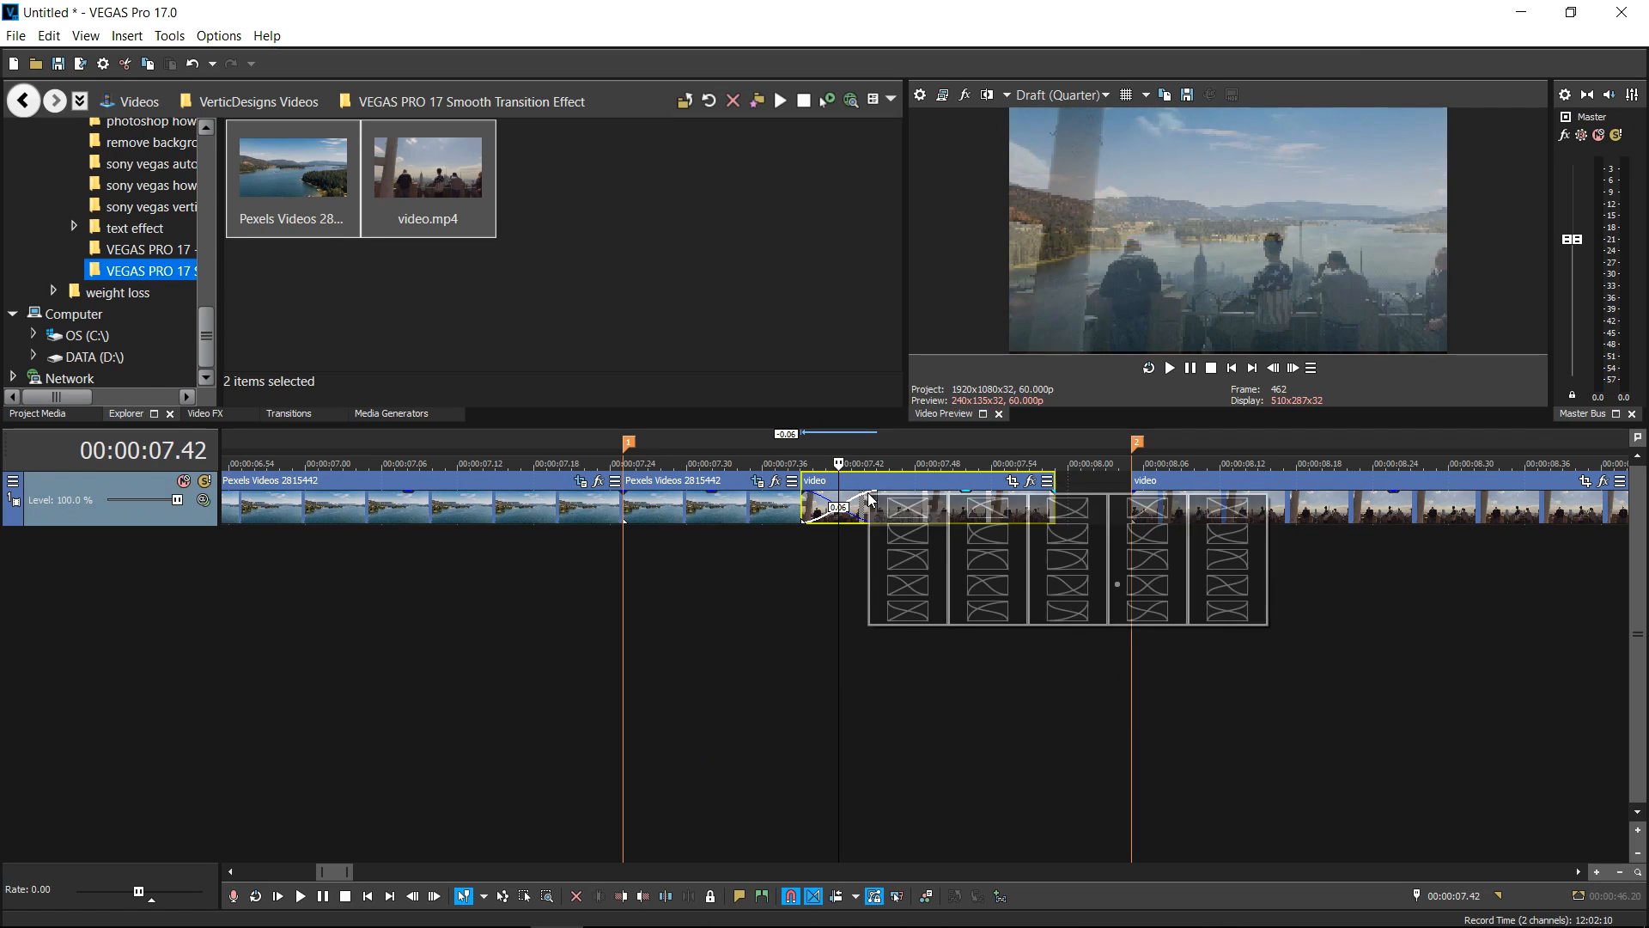
left_click(902, 513)
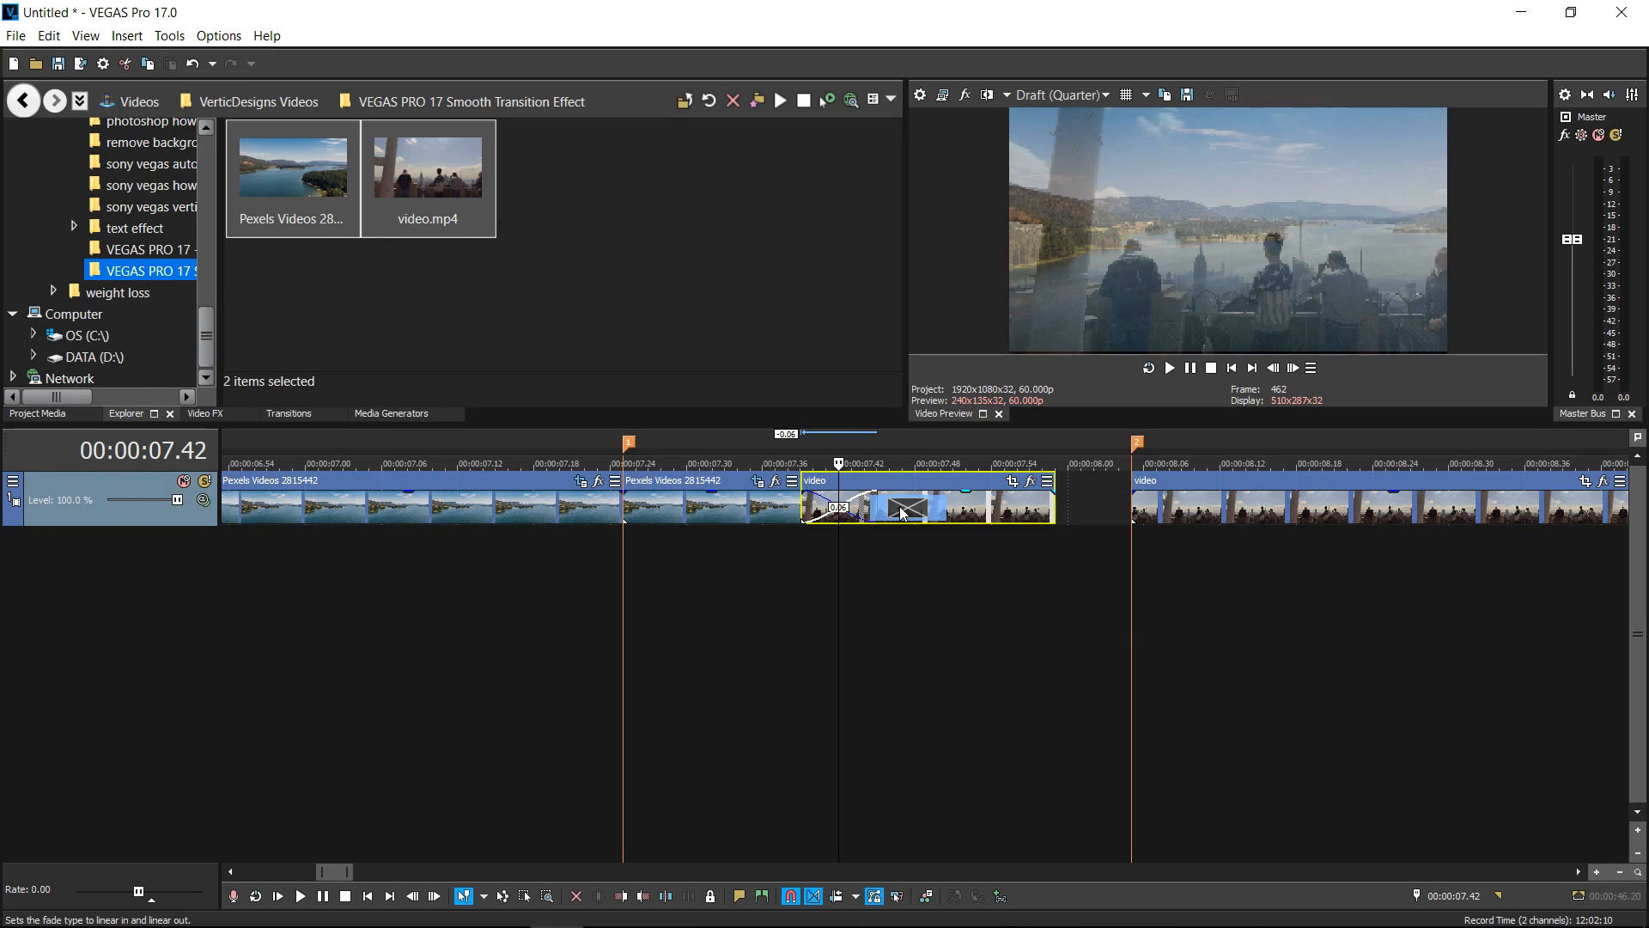
Move the remaining video clip earlier against the short video segment to close the gap
left_click_drag(1178, 513, 1103, 509)
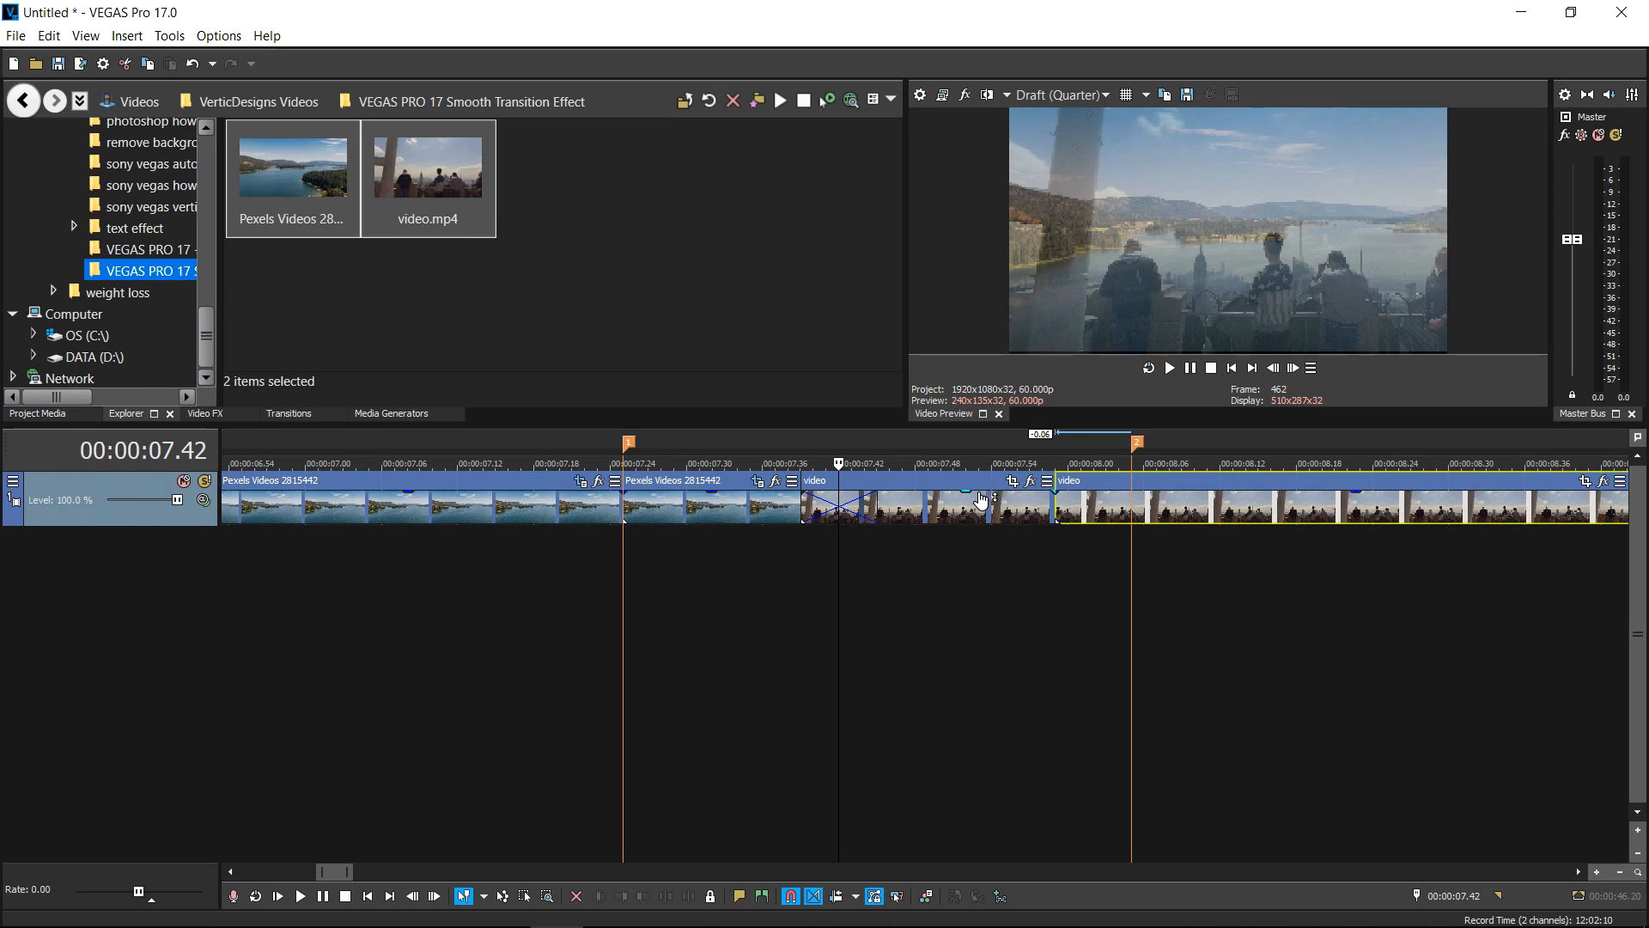
left_click(762, 507)
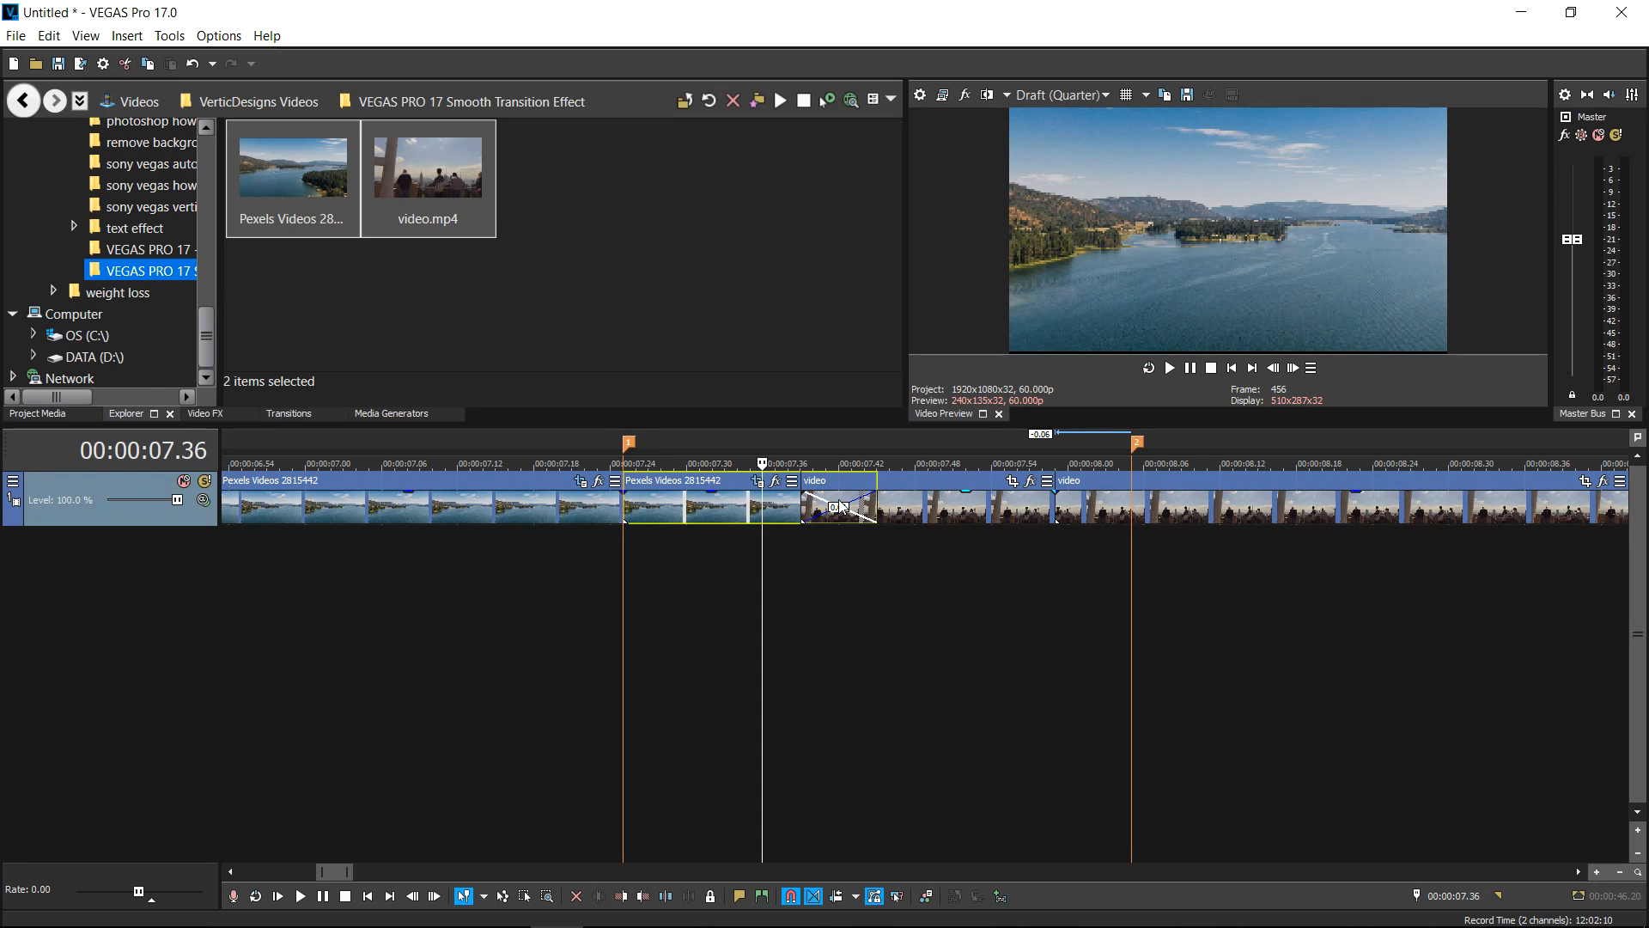
left_click(840, 507)
left_click(898, 509)
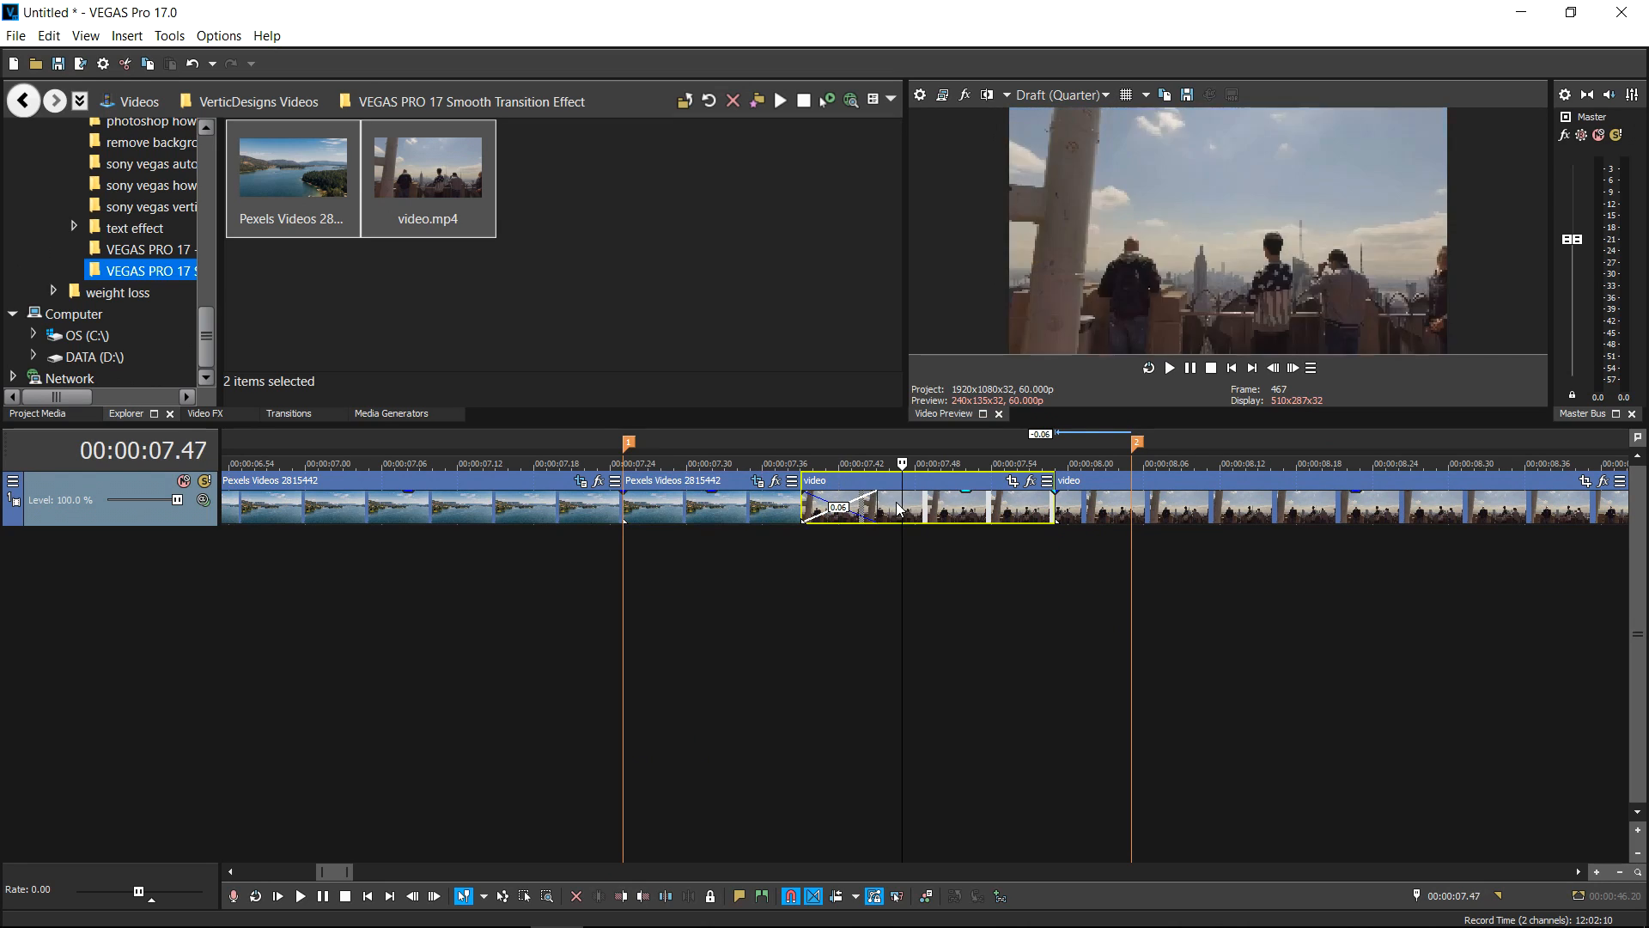
Keyframe the short Pexels segment's Pan/Crop with a centred frame about 3,269 wide at 00:00:00.04 and about 960 wide at 00:00:00.20
left_click(711, 507)
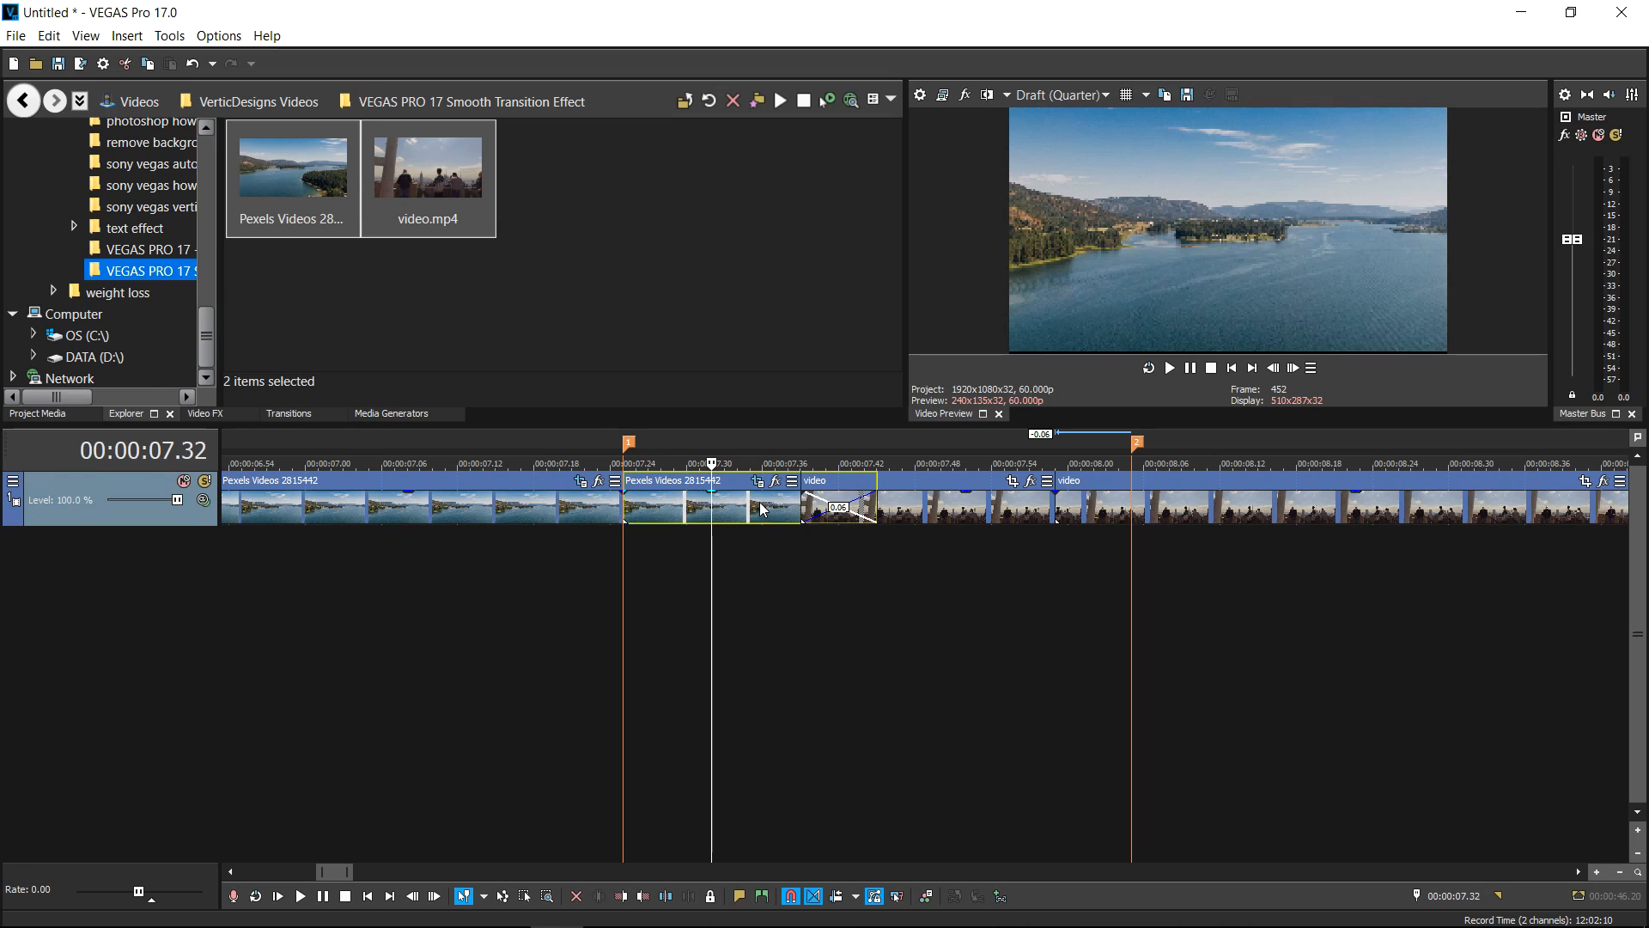
left_click(626, 509)
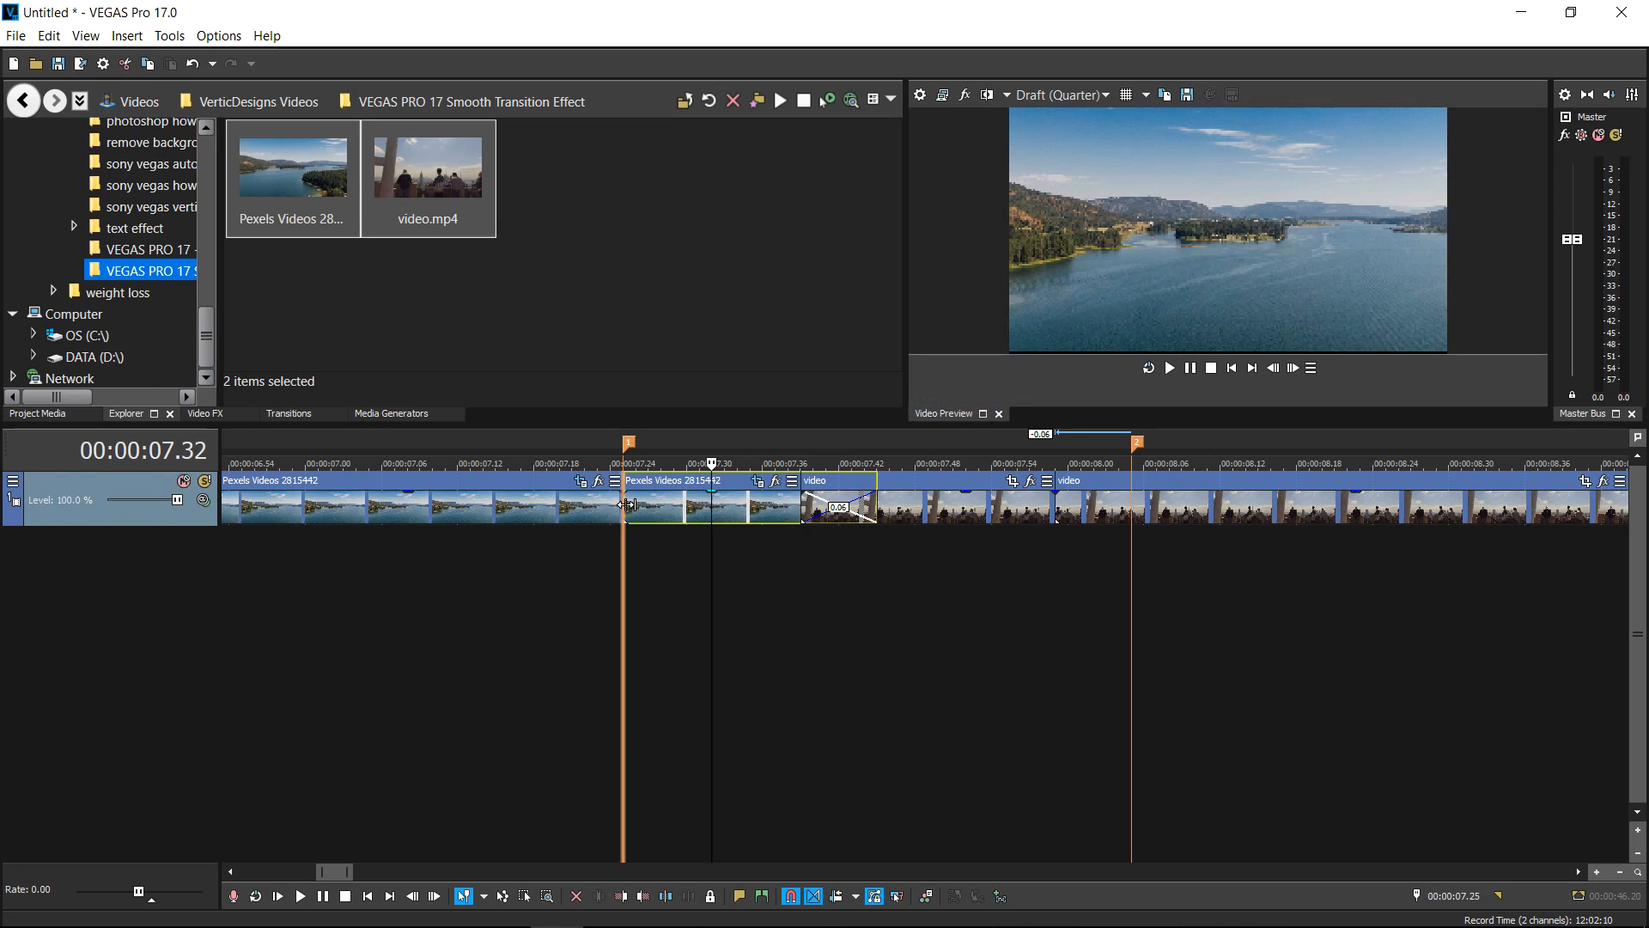
left_click(762, 483)
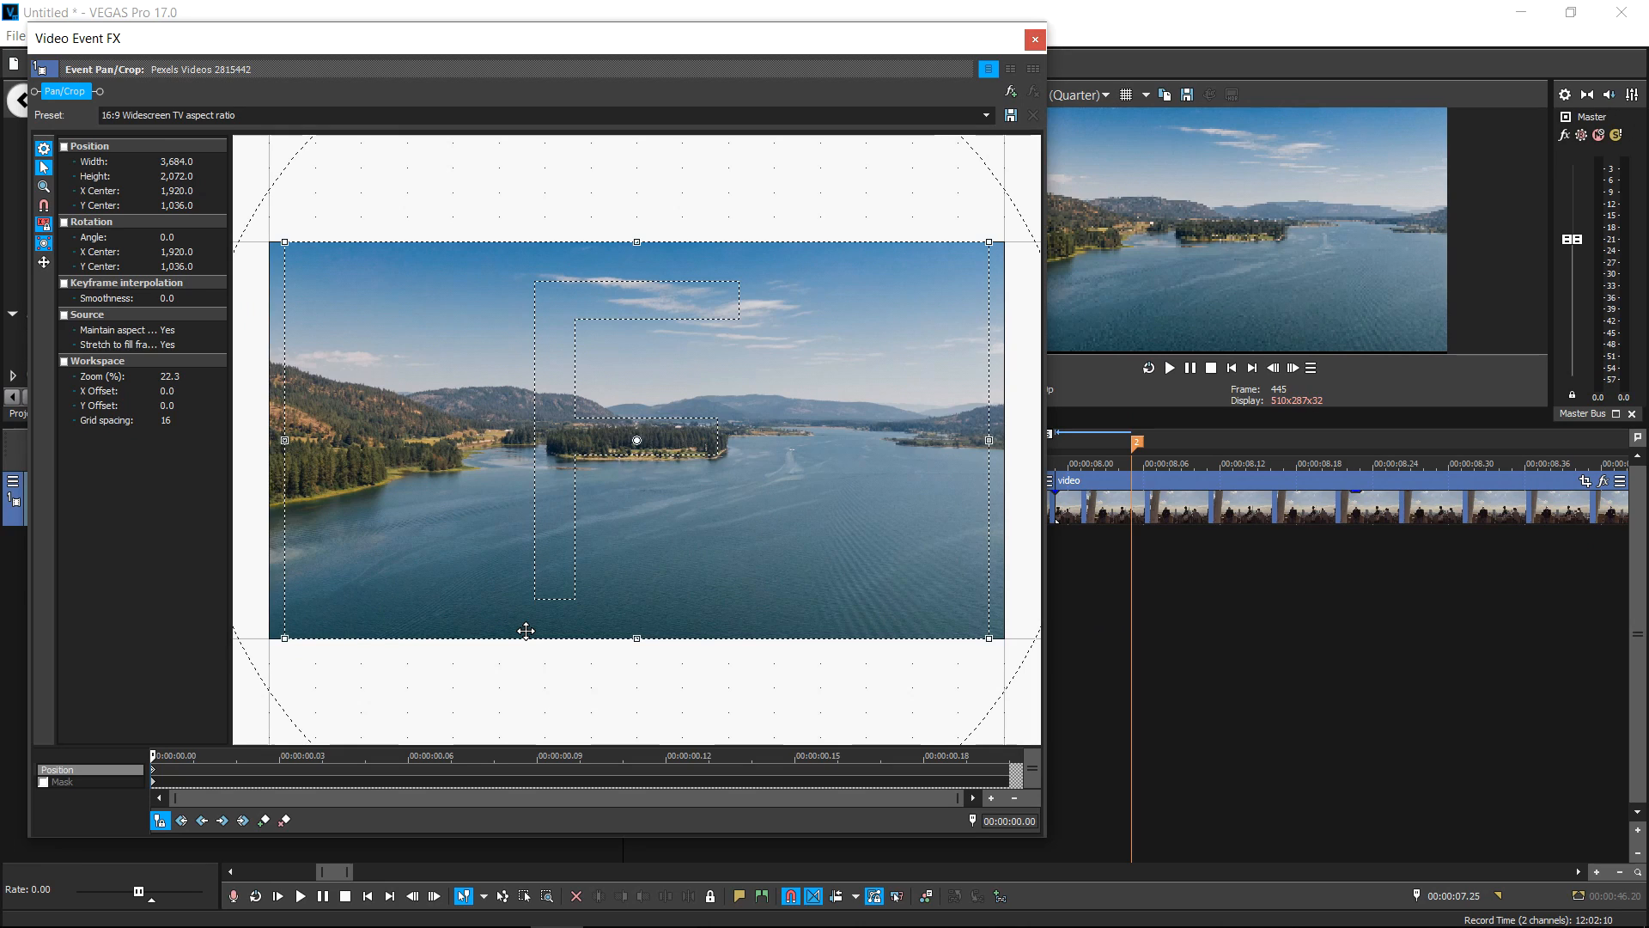
key("alt+Right")
key("alt+Right")
key("alt+Left")
key("alt+Left")
key("alt+Right")
key("alt+Right")
key("alt+Right")
left_click_drag(988, 245, 957, 268)
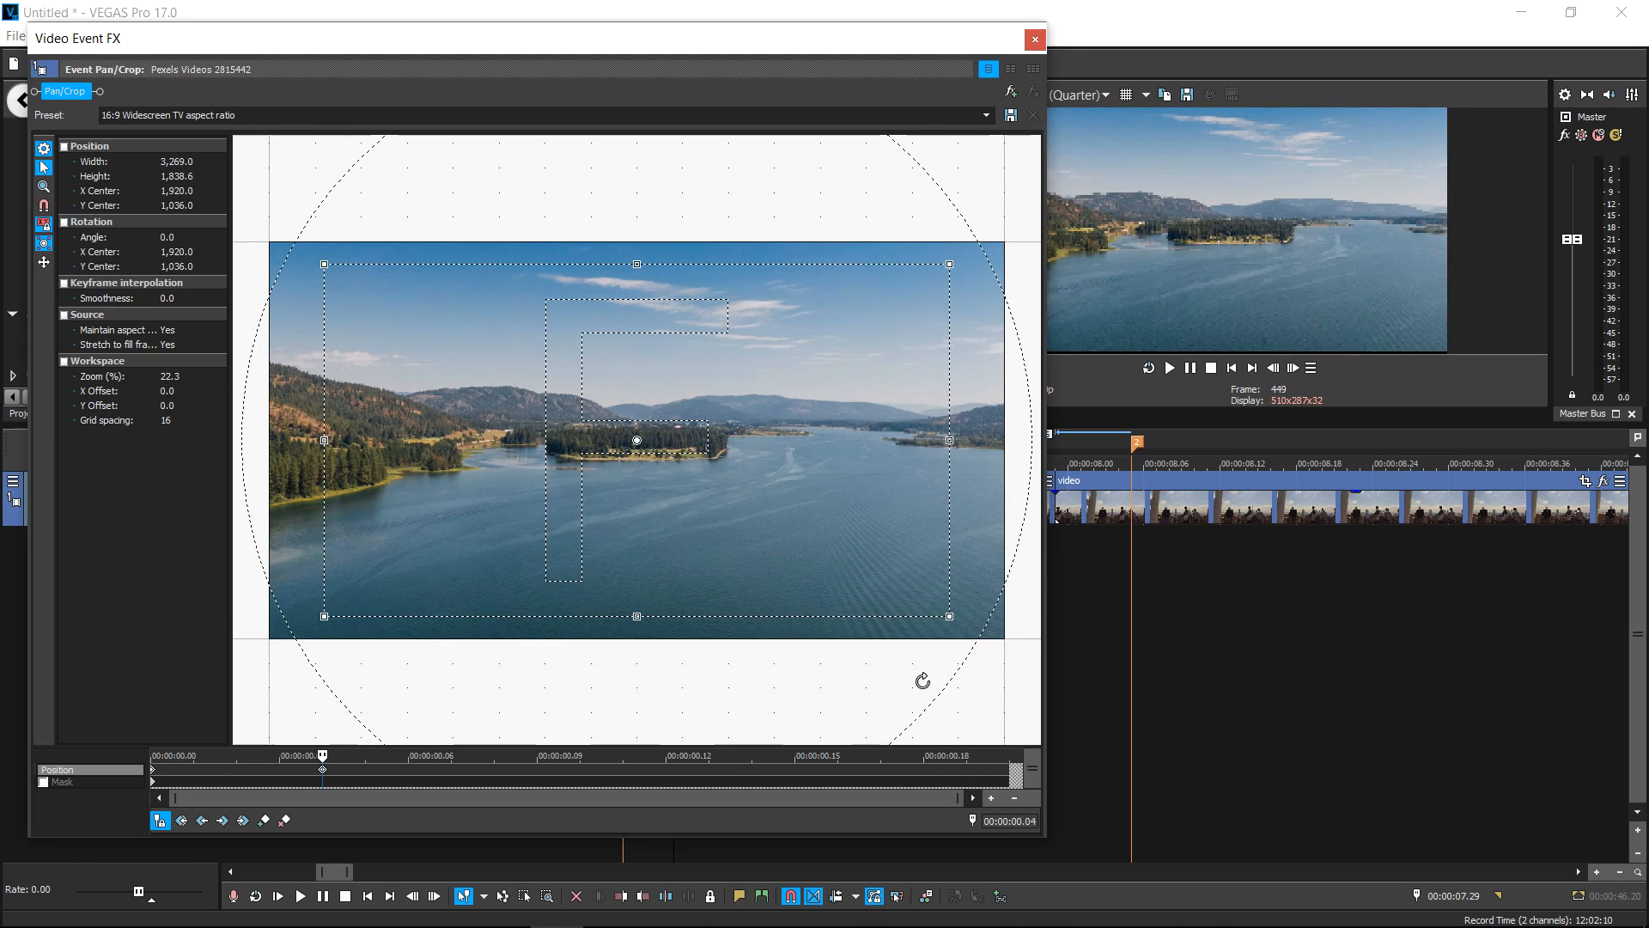
left_click(1013, 779)
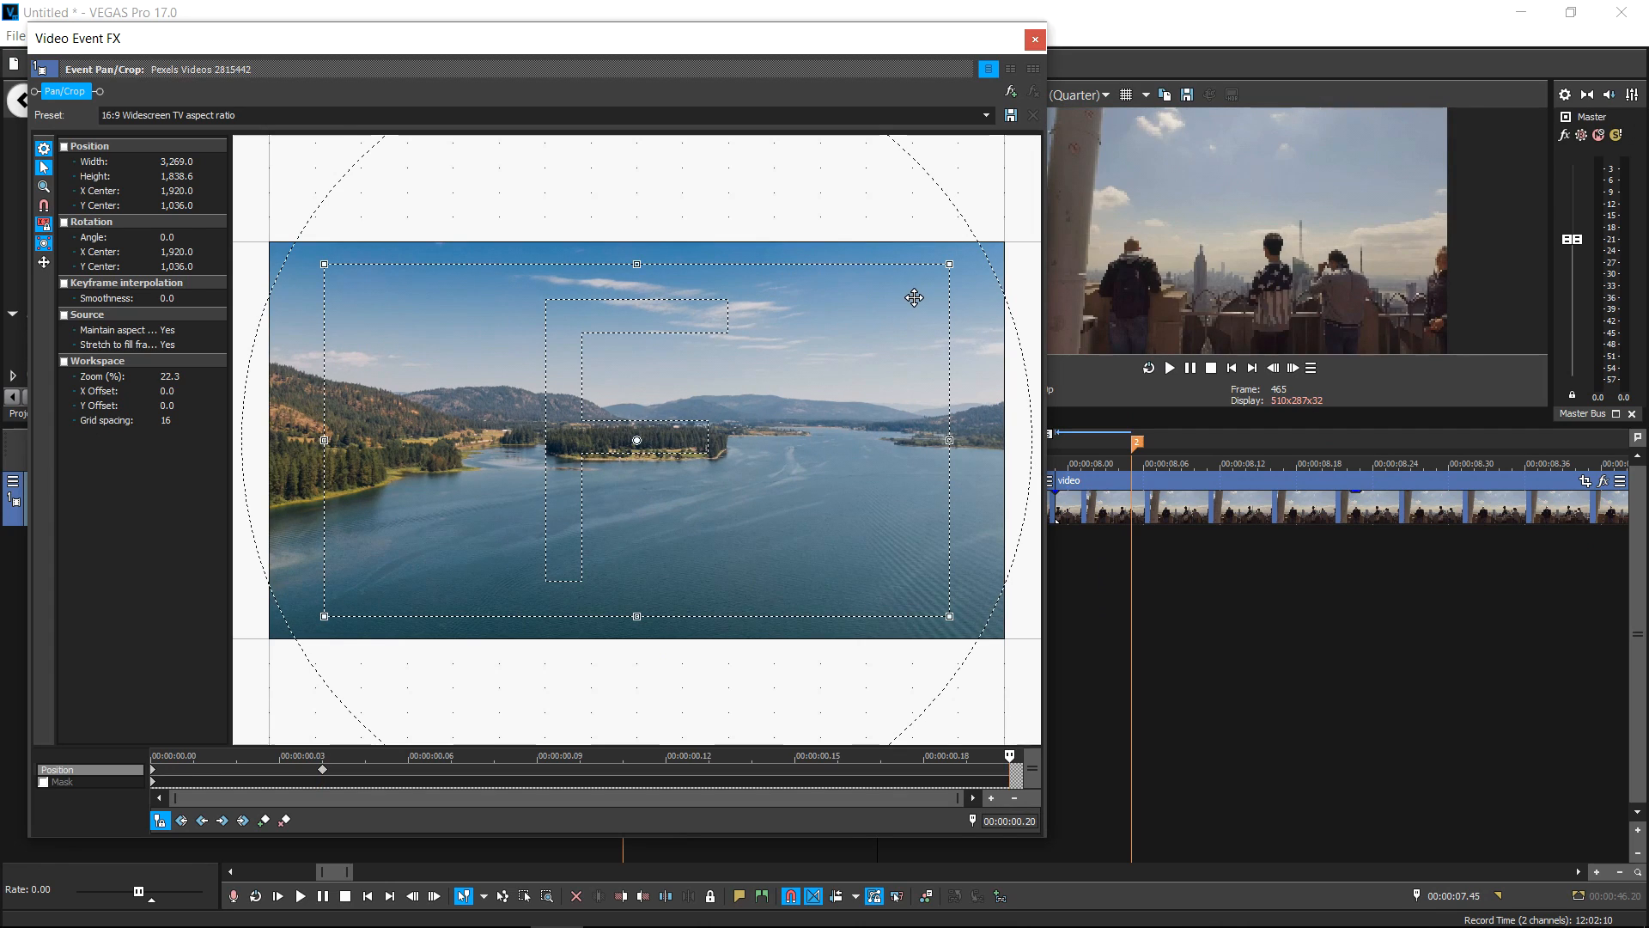
left_click_drag(945, 263, 735, 349)
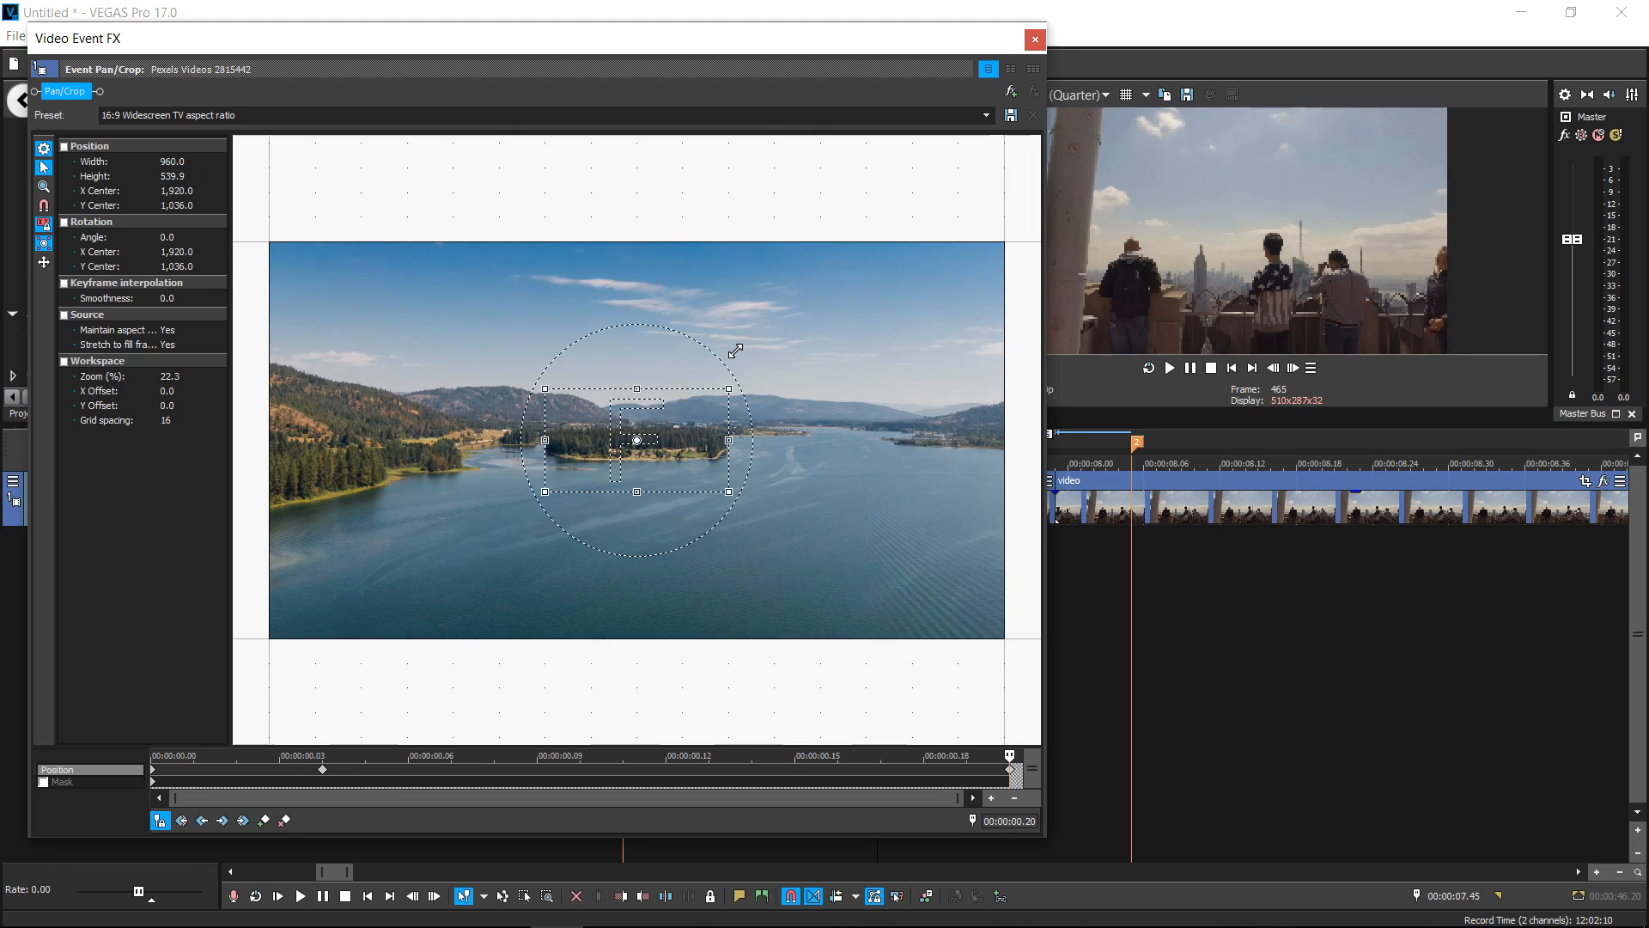
Set the first Pan/Crop keyframe's interpolation to Smooth and the 00:00:00.04 keyframe's to Fast
left_click(153, 770)
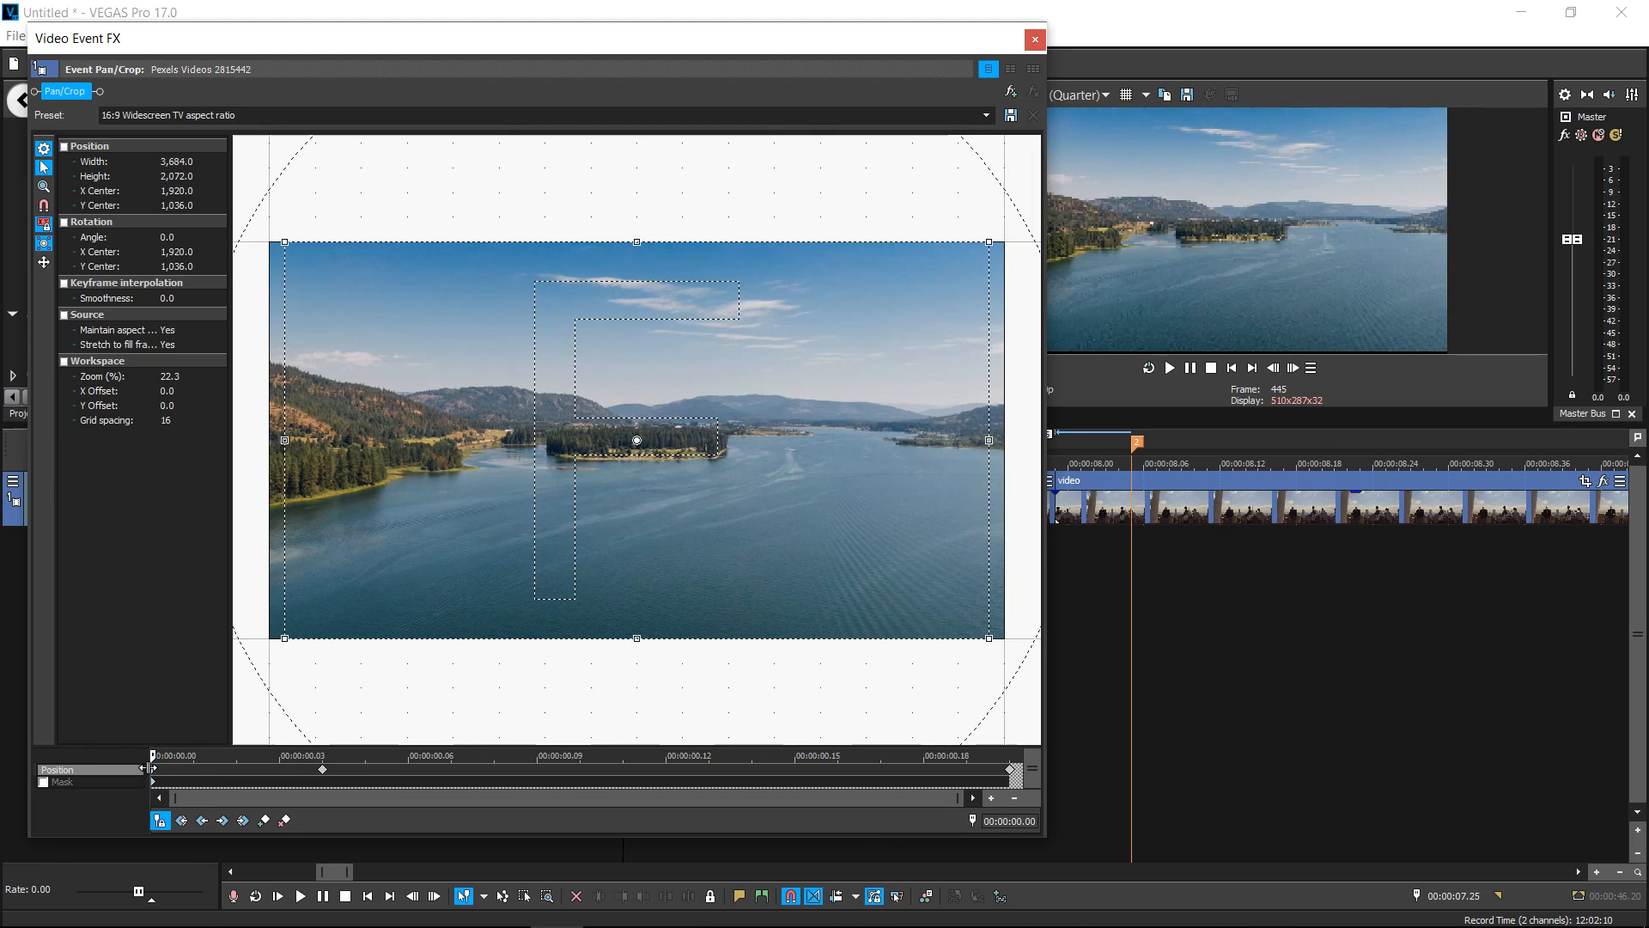
right_click(152, 768)
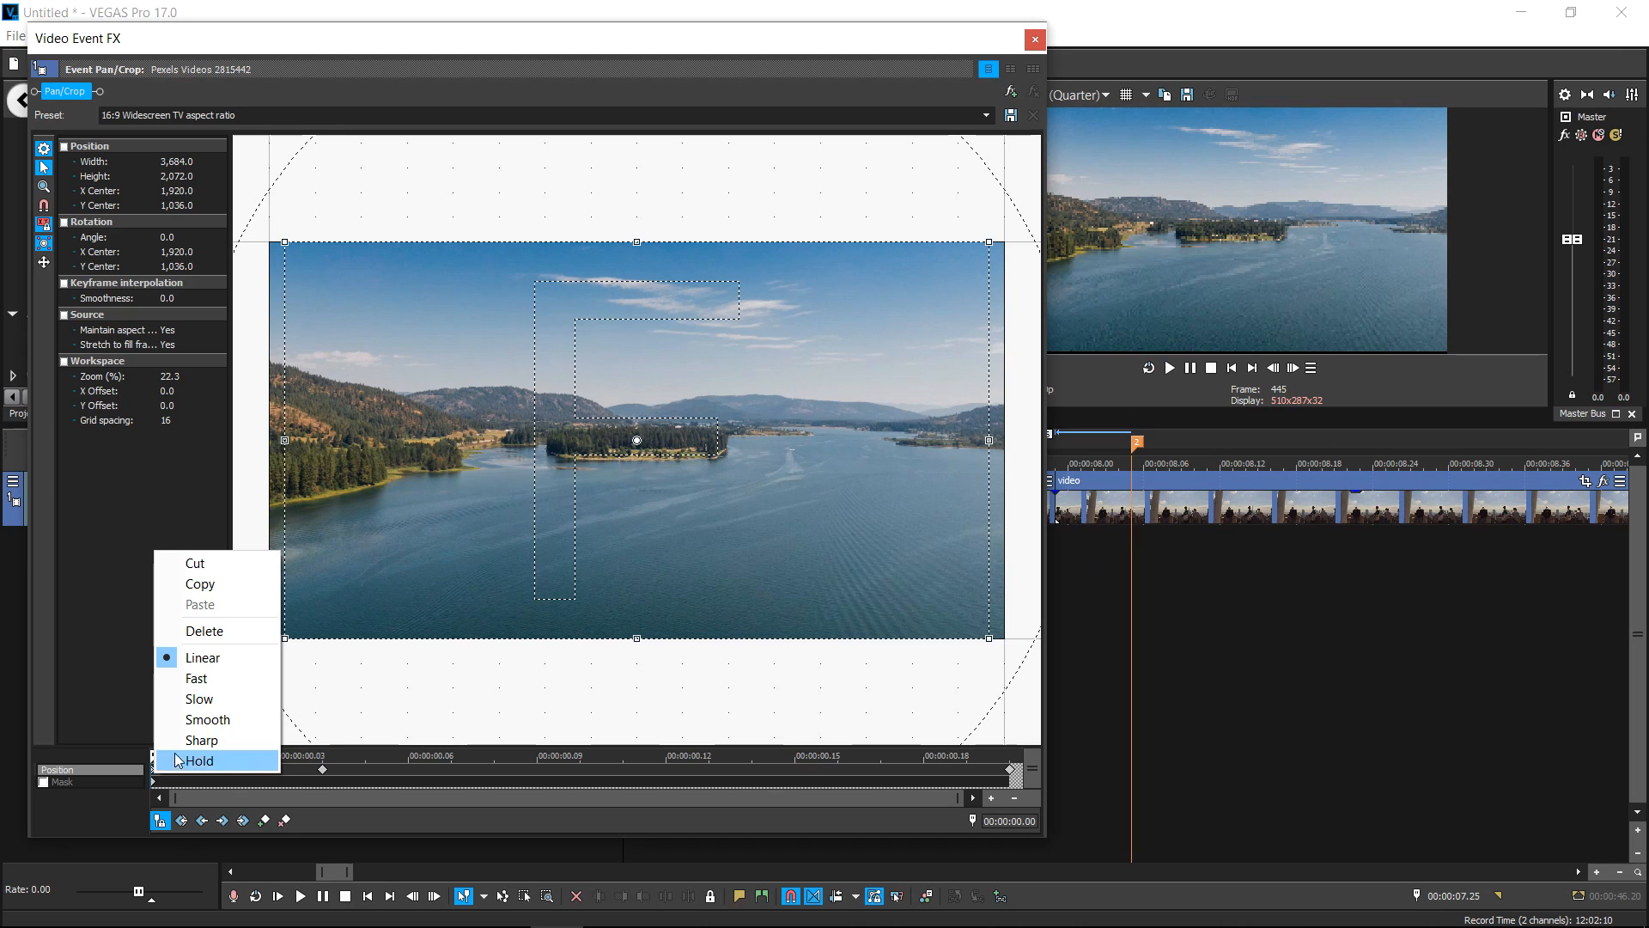
left_click(221, 720)
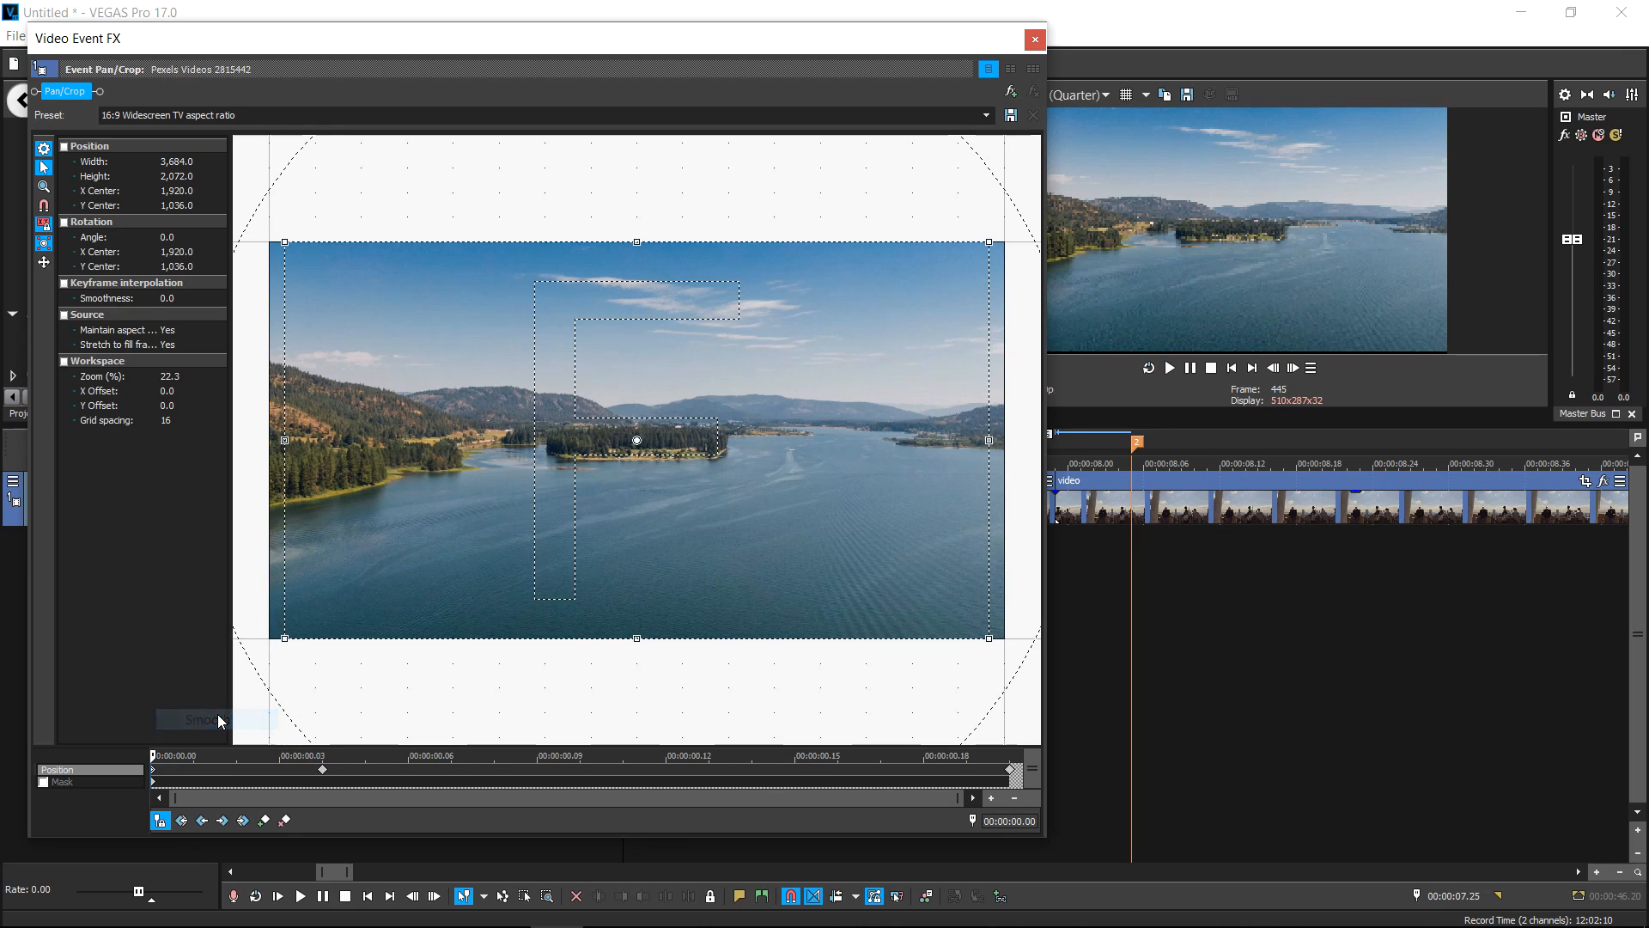
left_click(323, 776)
right_click(323, 775)
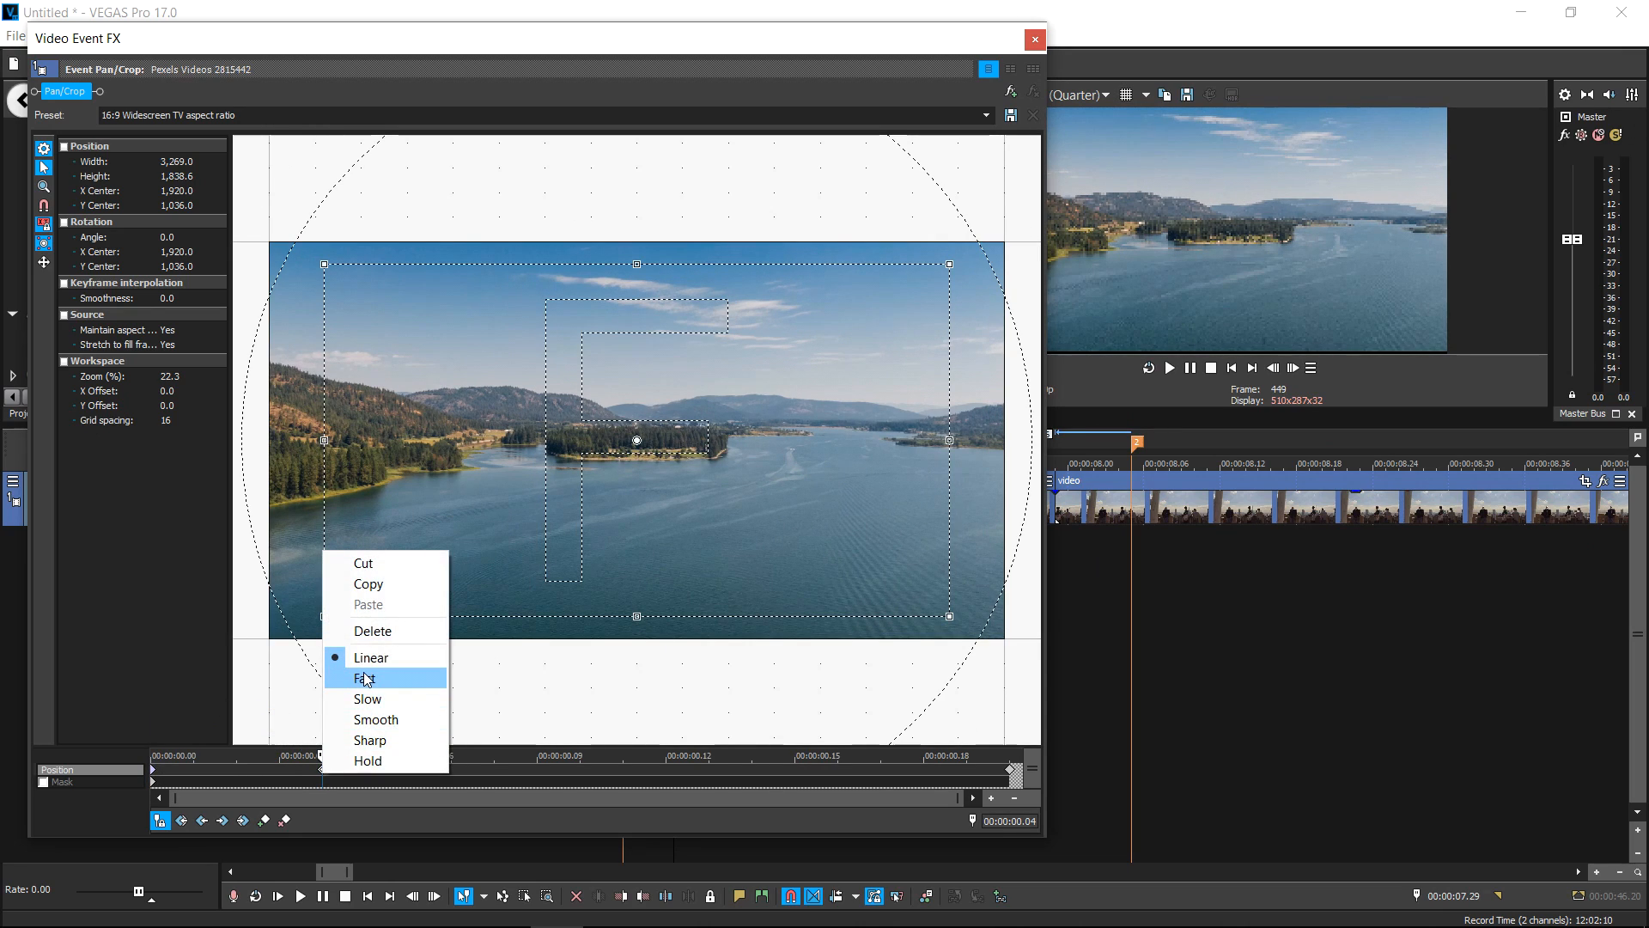
left_click(368, 677)
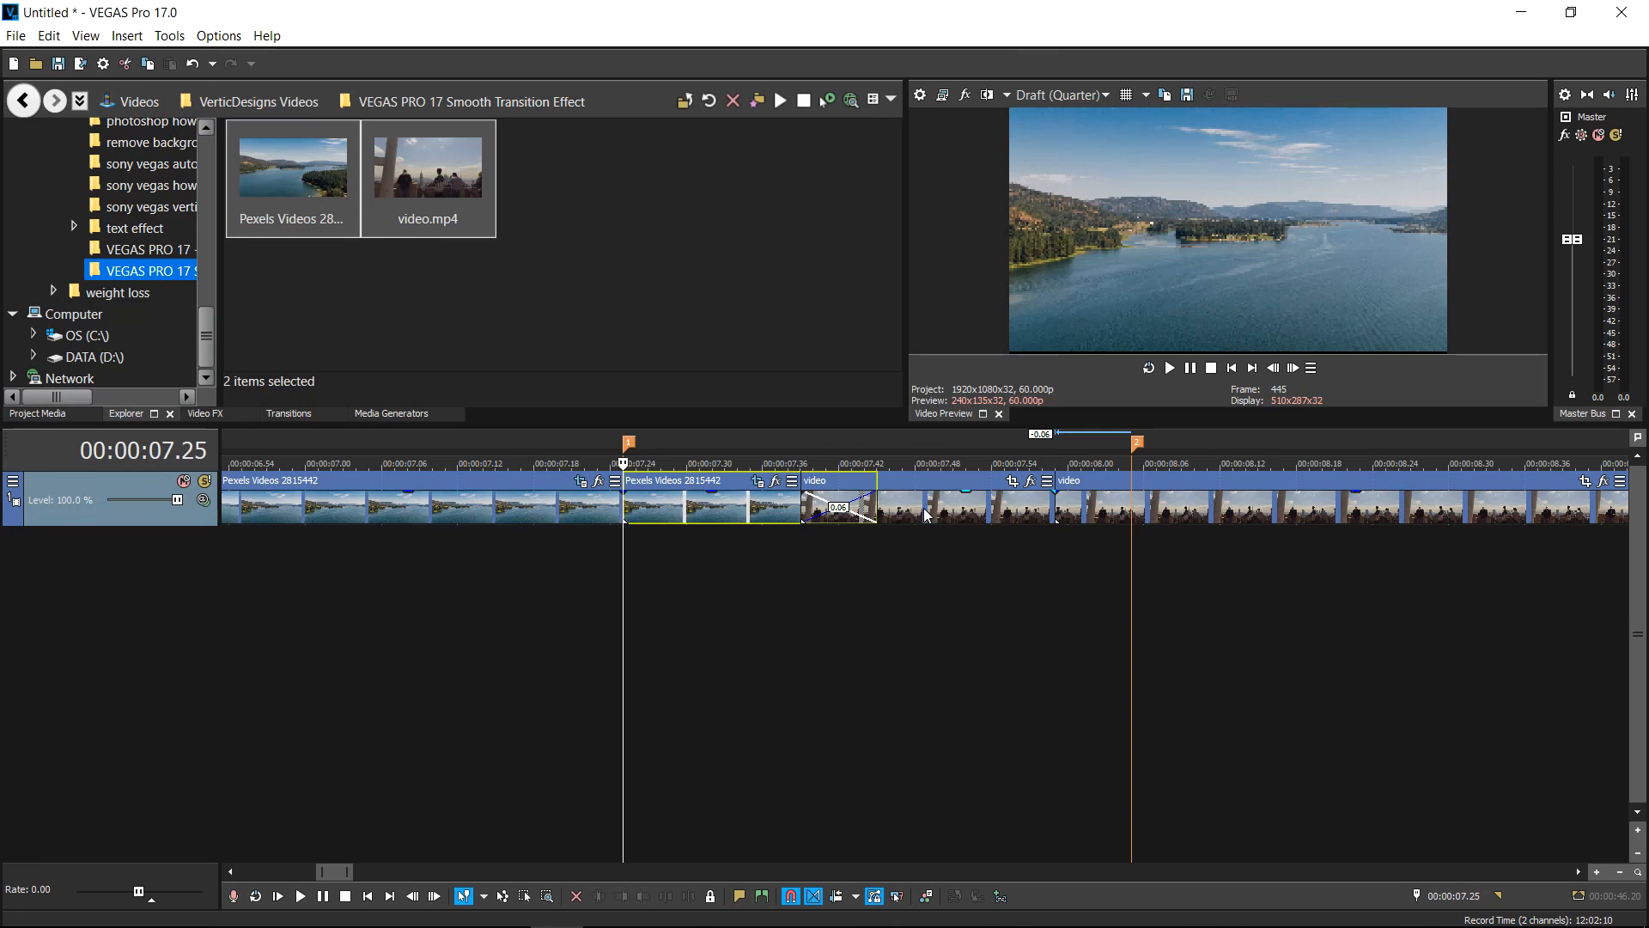
In the short video segment's Pan/Crop, move the full-frame keyframe to 00:00:00.20 and crop the start to a centred frame about 480 × 270
left_click(926, 515)
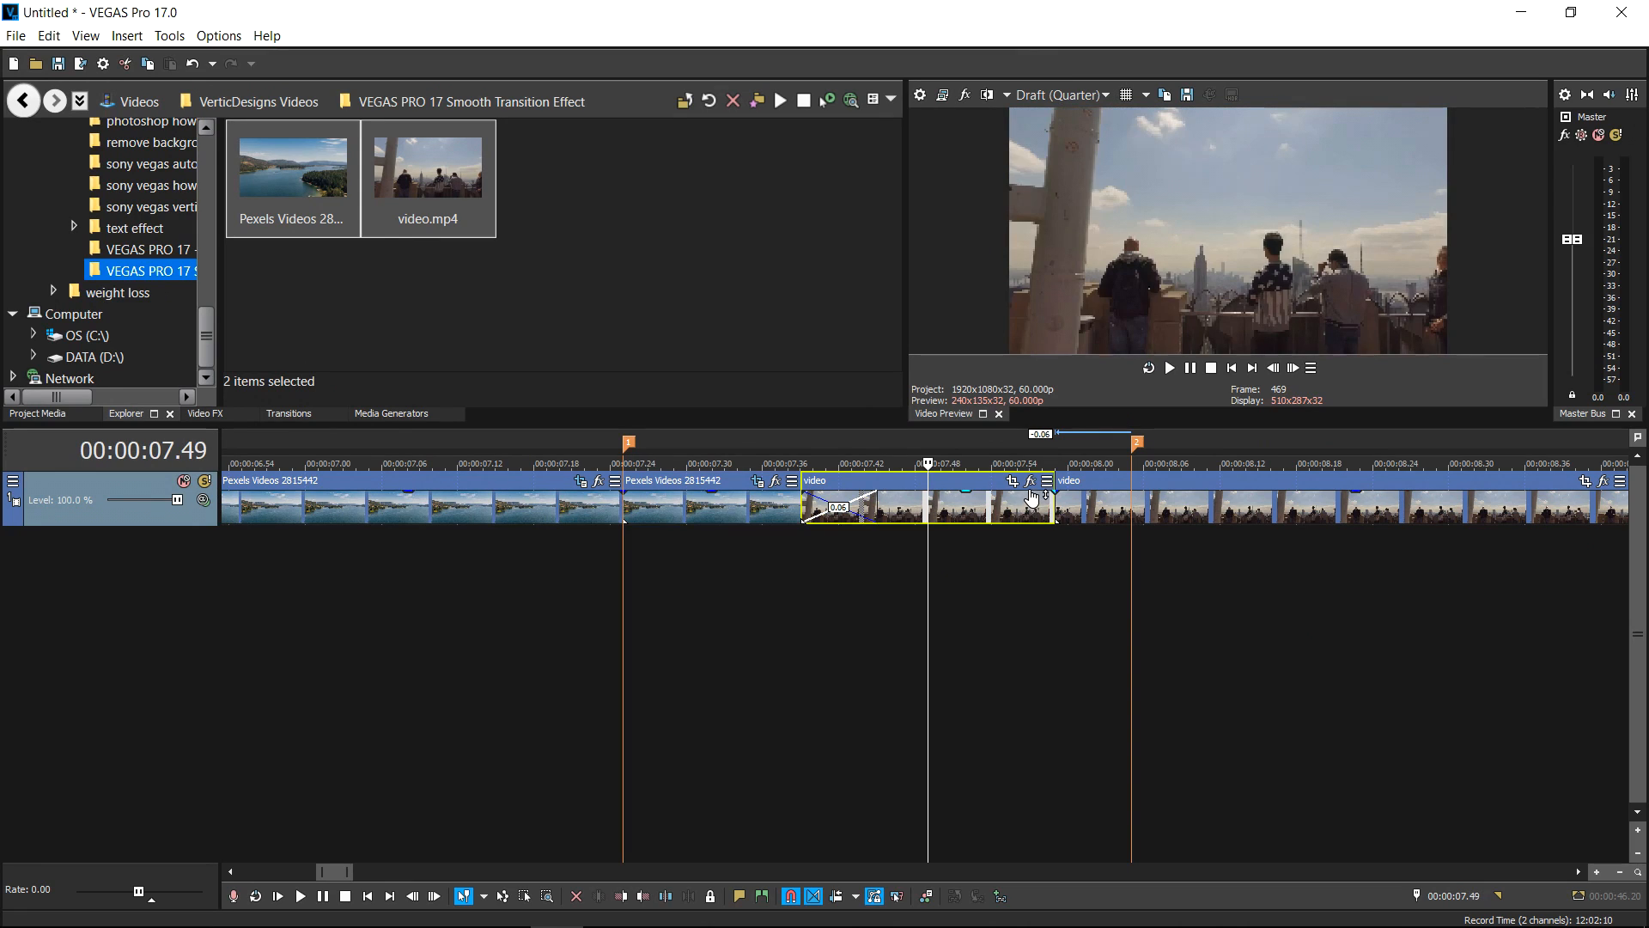
left_click(1013, 483)
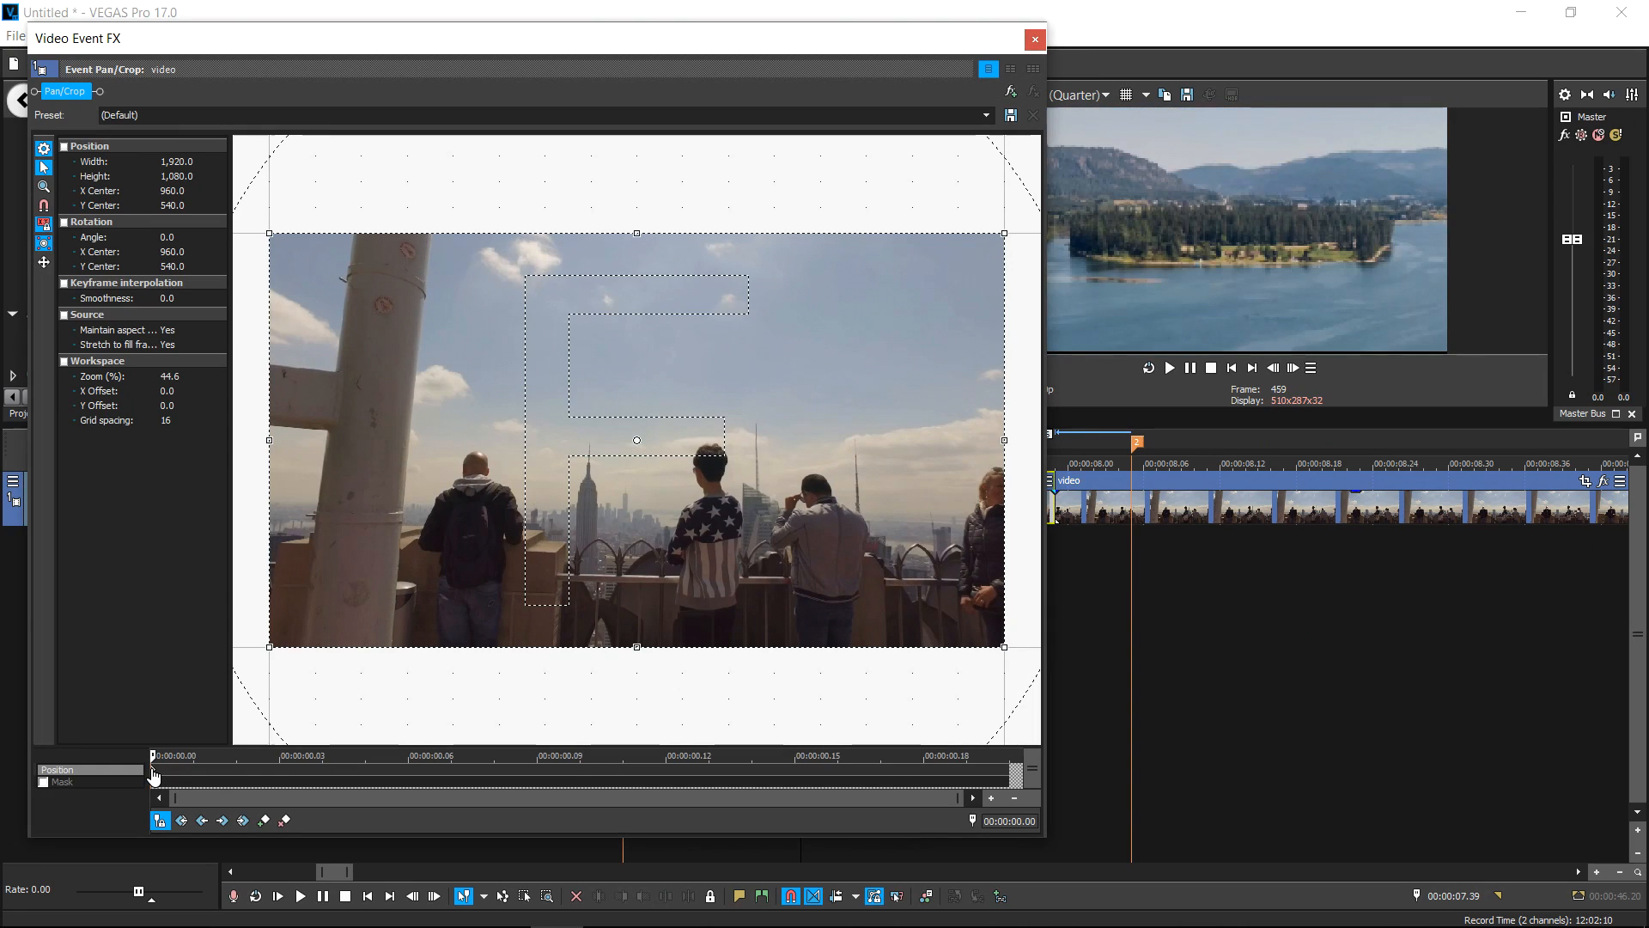
mouse_move(154, 776)
left_mouse_down()
mouse_move(870, 792)
mouse_move(1012, 773)
left_mouse_up()
left_click_drag(1003, 236, 760, 383)
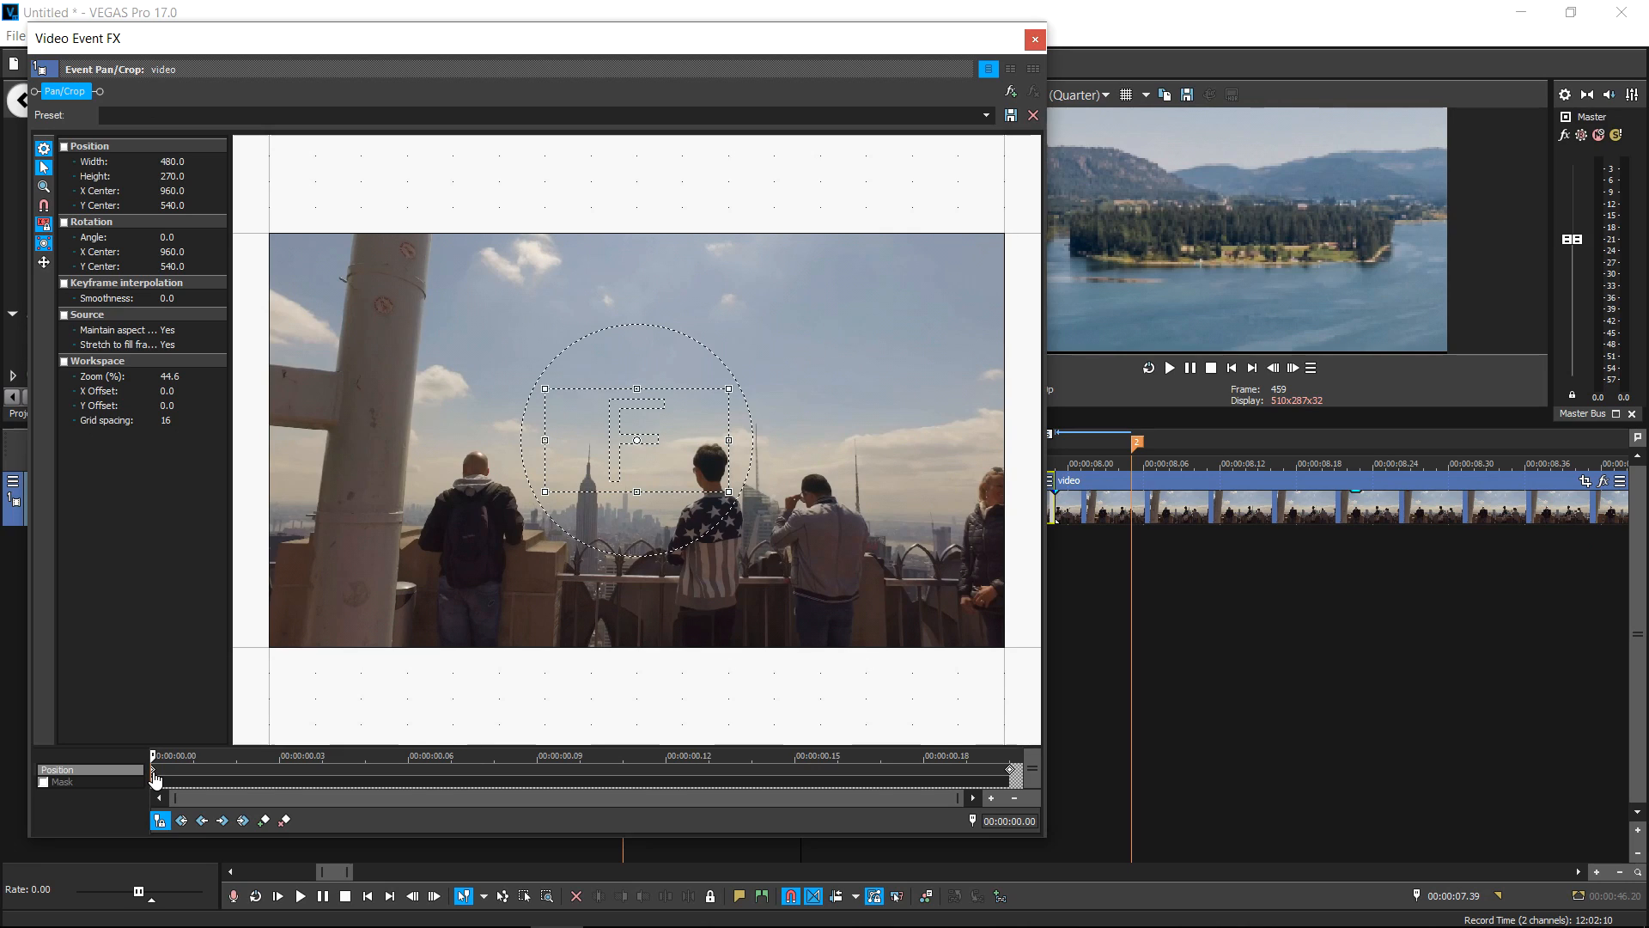
Set the short video segment's starting Pan/Crop keyframe to Slow and close the Video Event FX window
right_click(154, 773)
left_click(213, 703)
left_click(1038, 48)
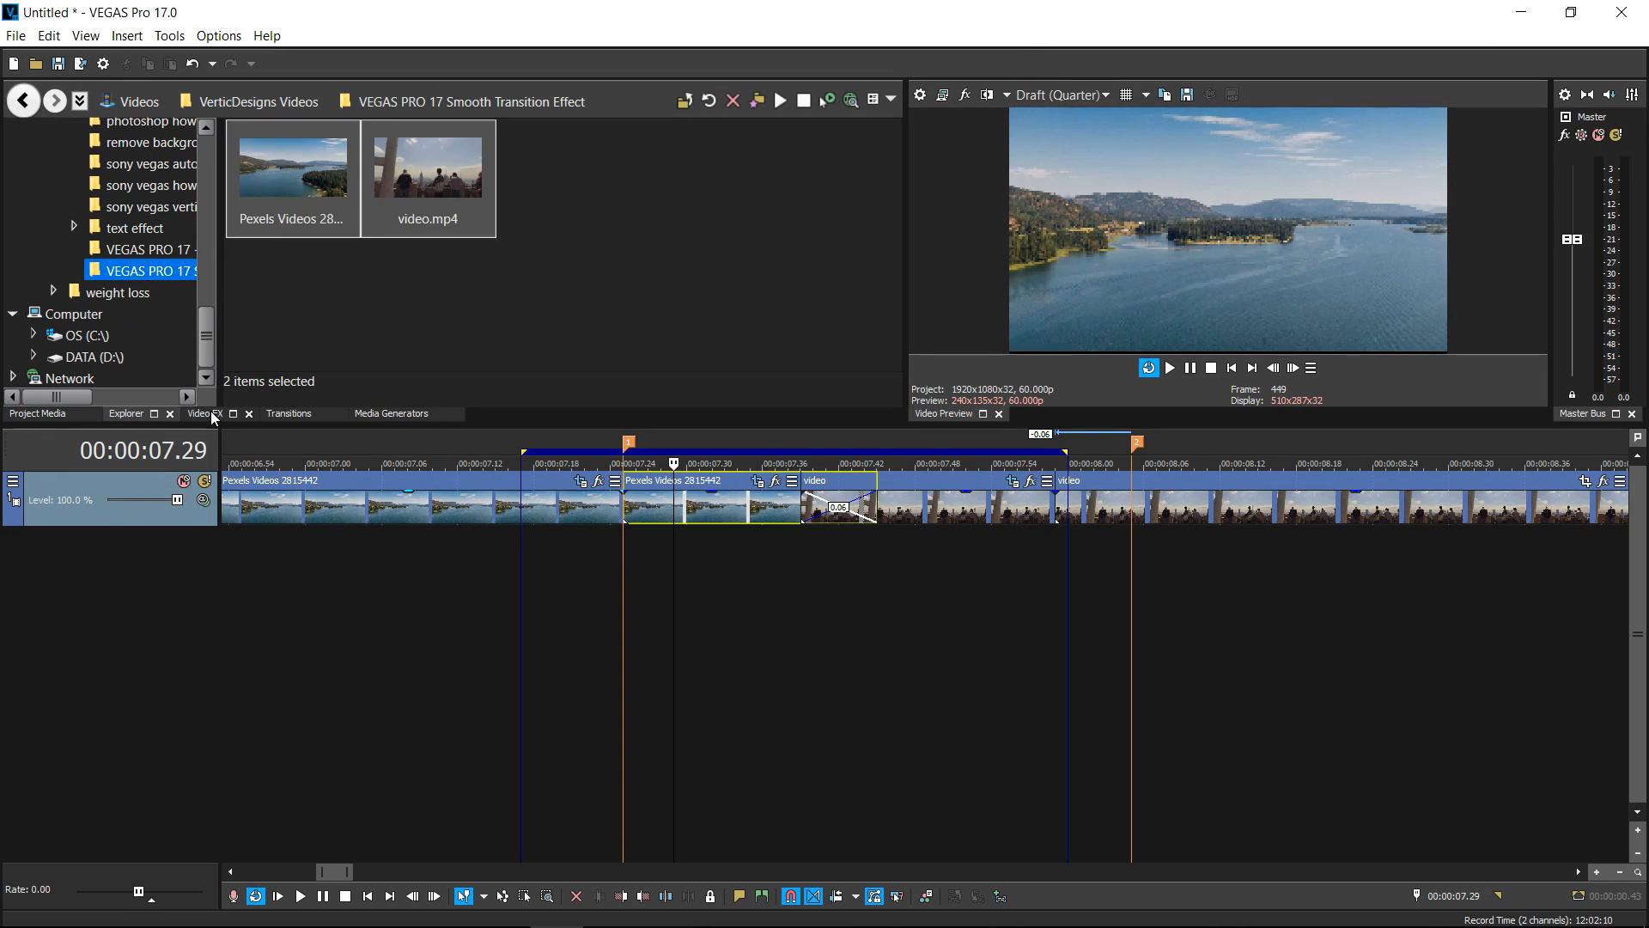
Apply the Pinch/Punch effect with the Maximum Punch preset to the short Pexels segment and show its animation keyframes
left_click(213, 416)
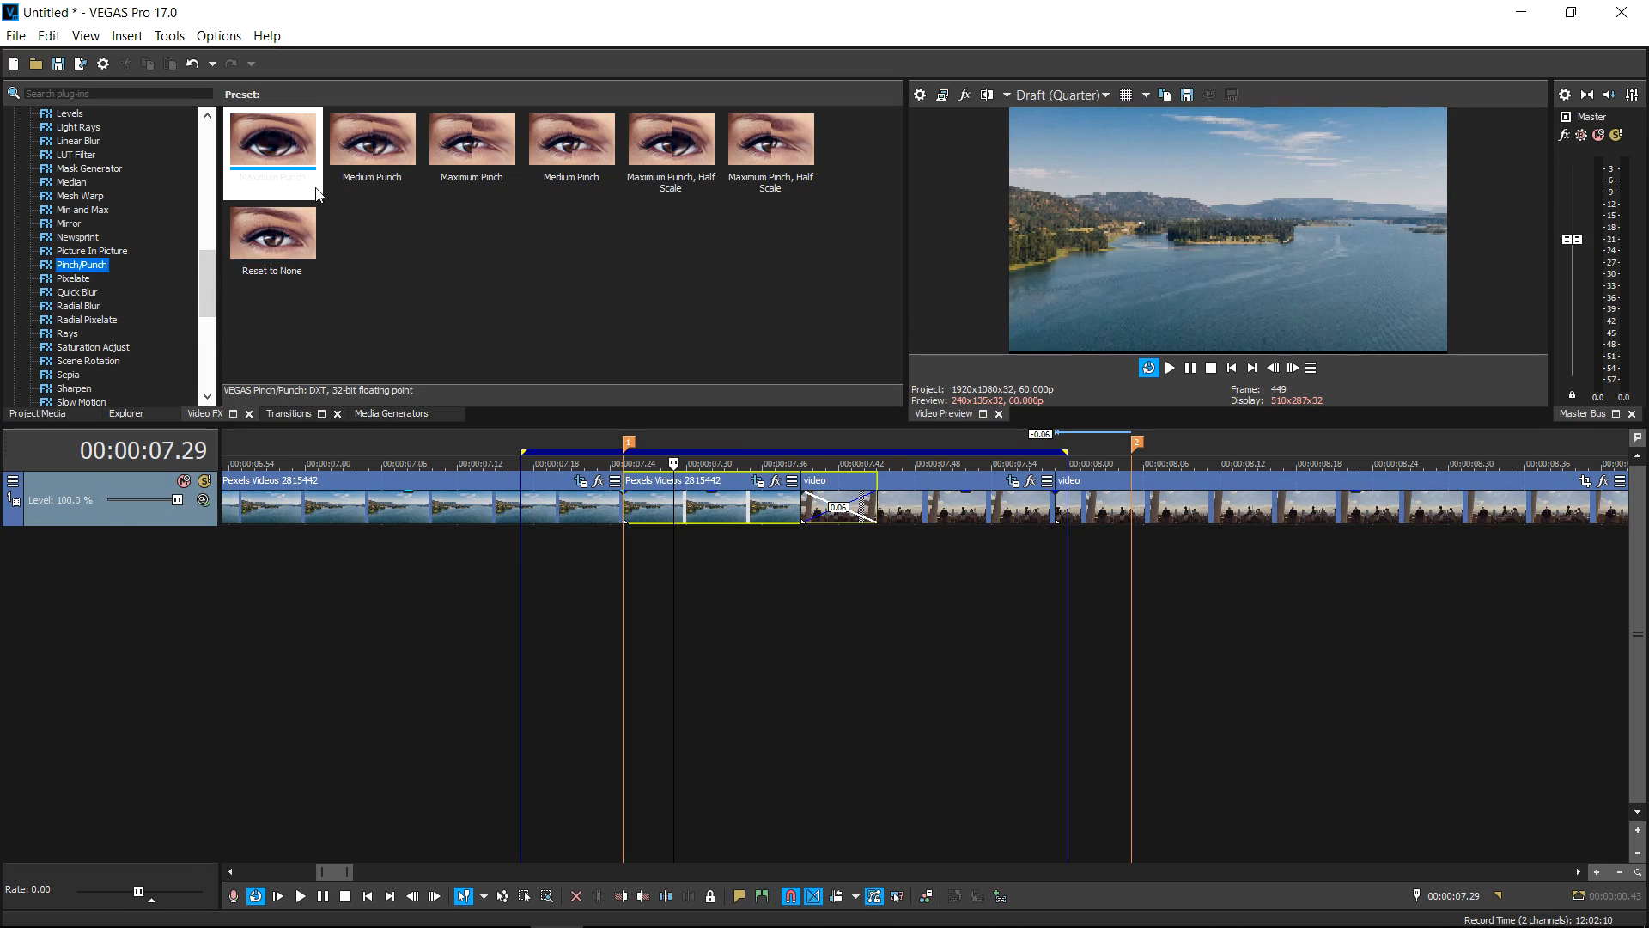
left_click_drag(275, 161, 663, 495)
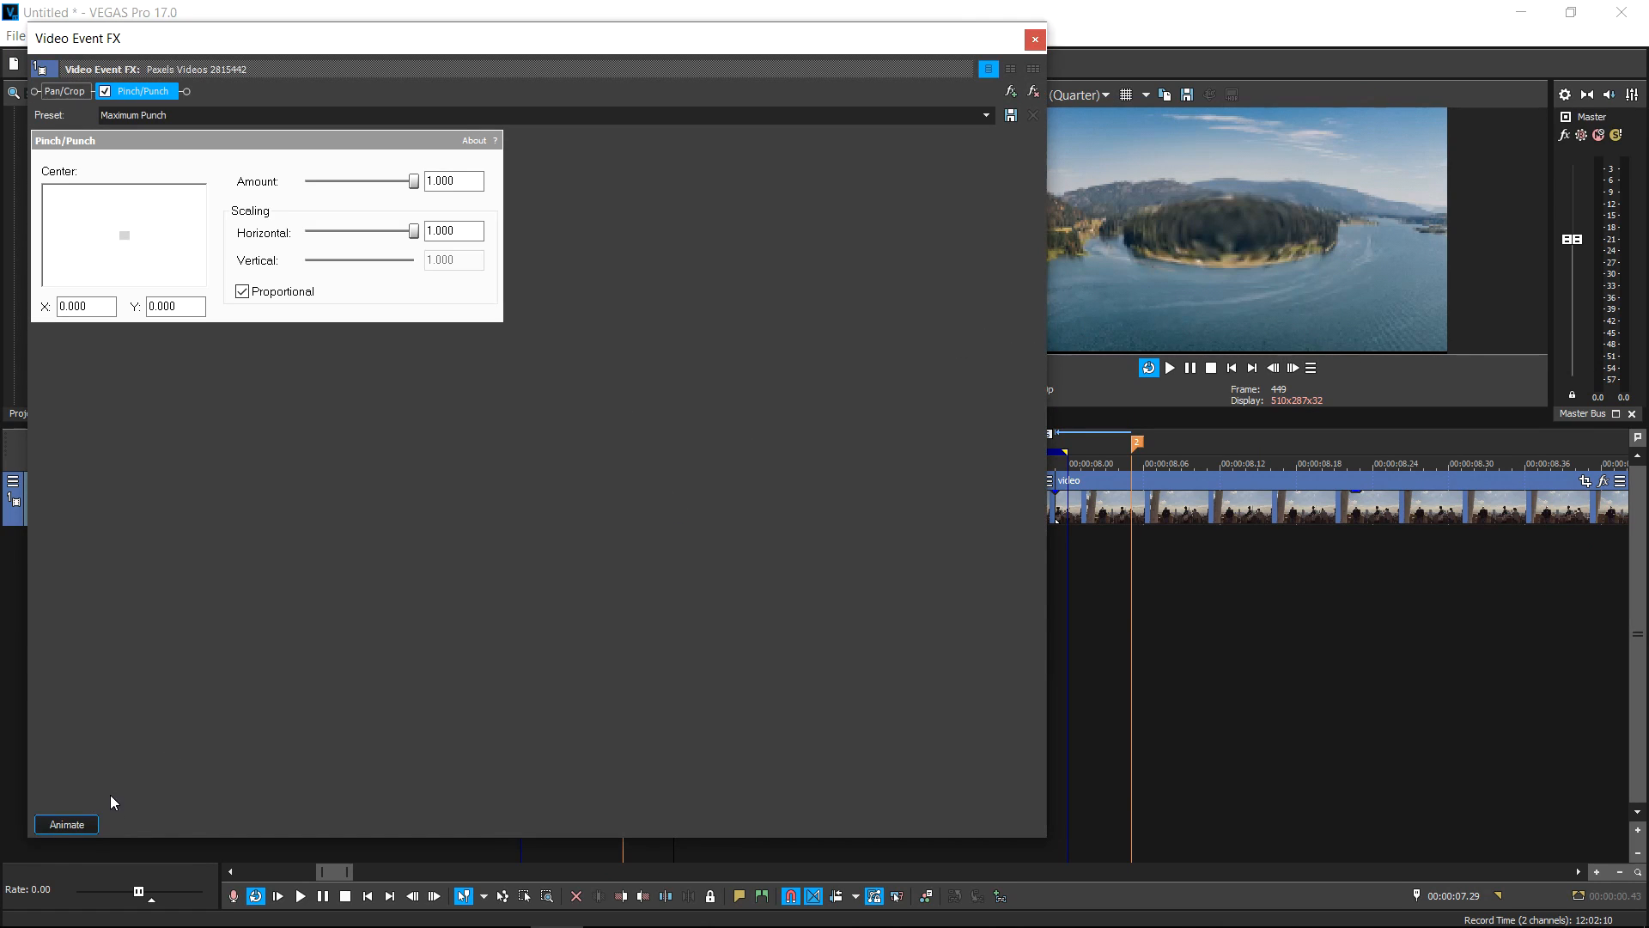
left_click(66, 824)
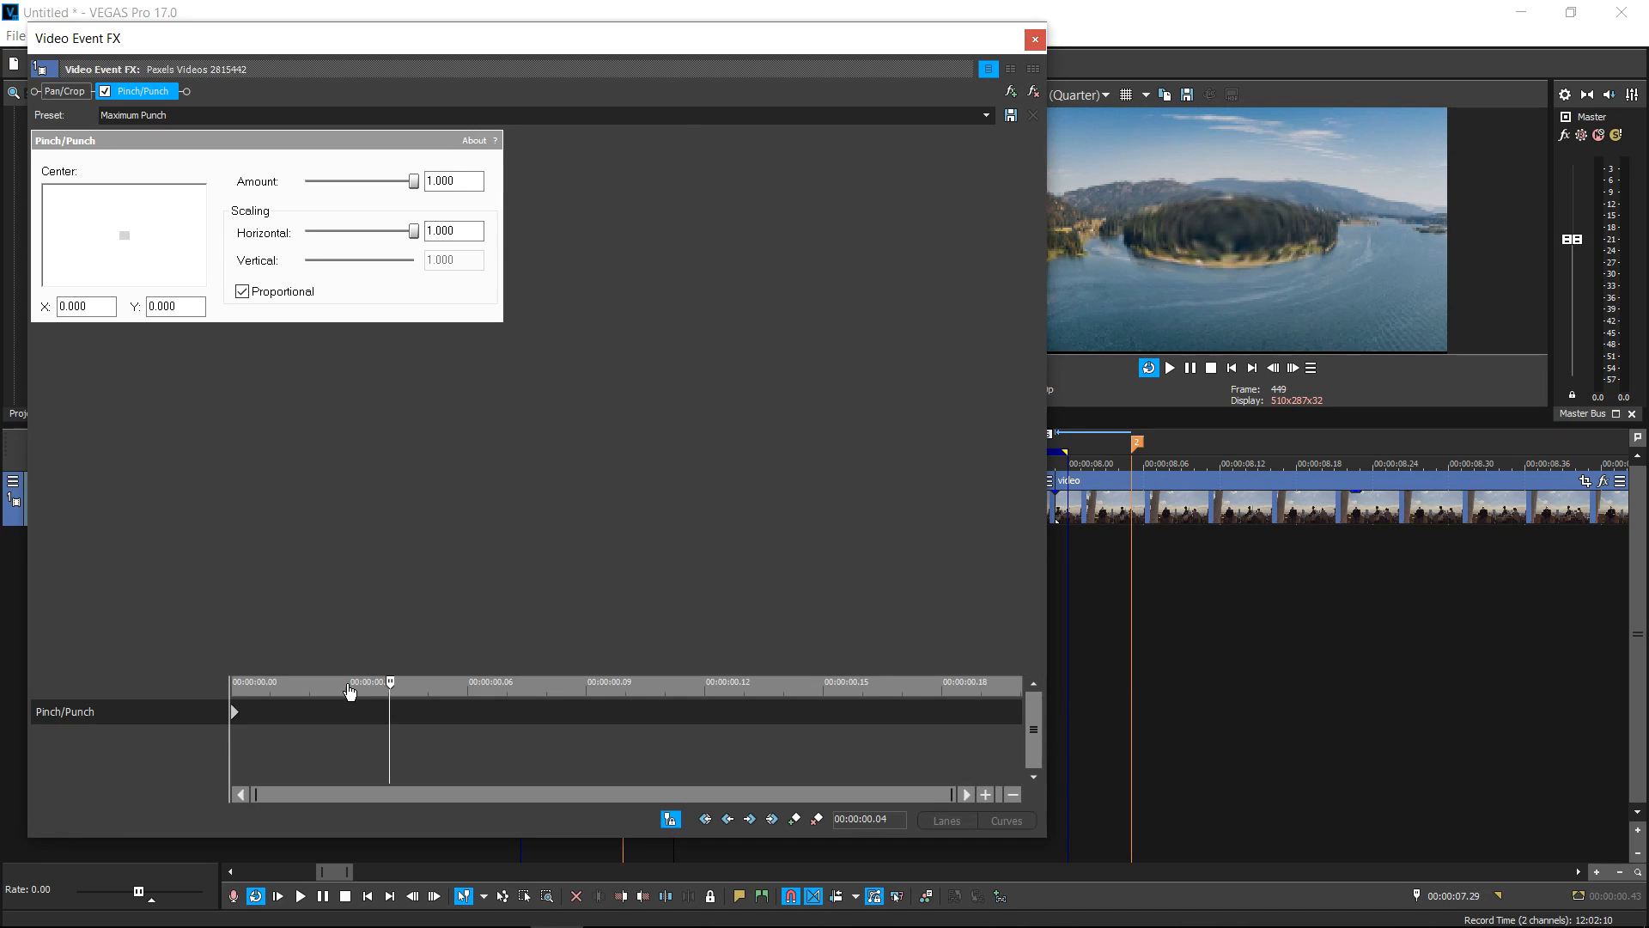
Move the starting Pinch/Punch keyframe to 00:00:00.10 and set its Amount to 0
left_click_drag(350, 685, 232, 685)
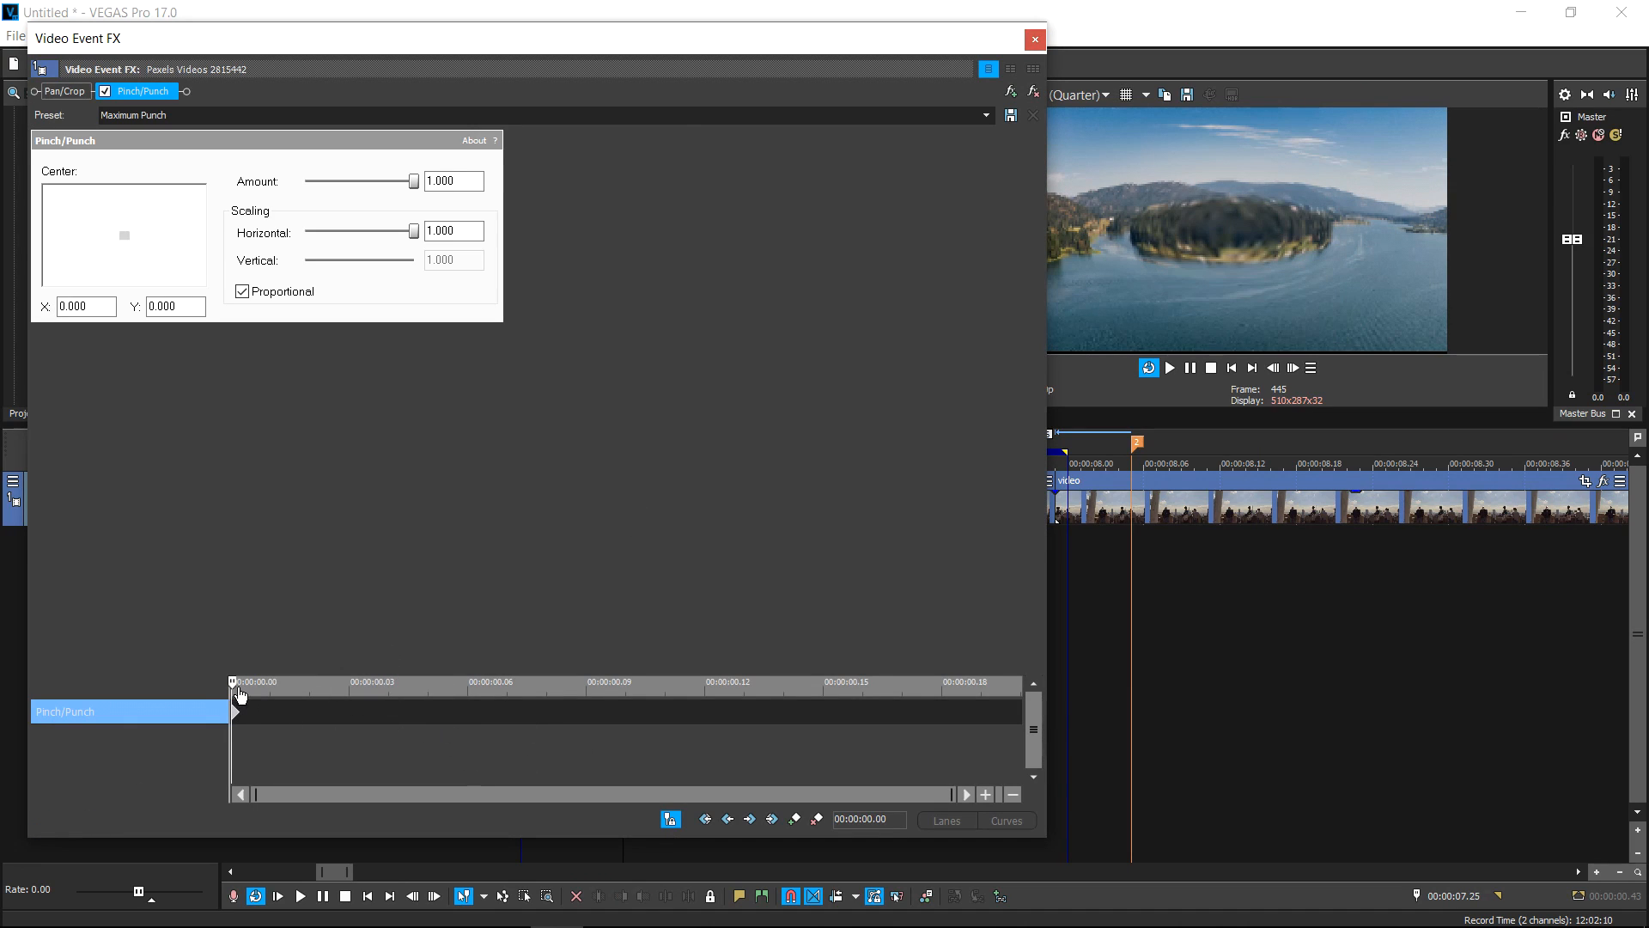
key("Right")
key("Right")
key("Right")
key("Right")
key("Right")
key("Right")
key("Right")
key("Right")
key("Right")
key("Right")
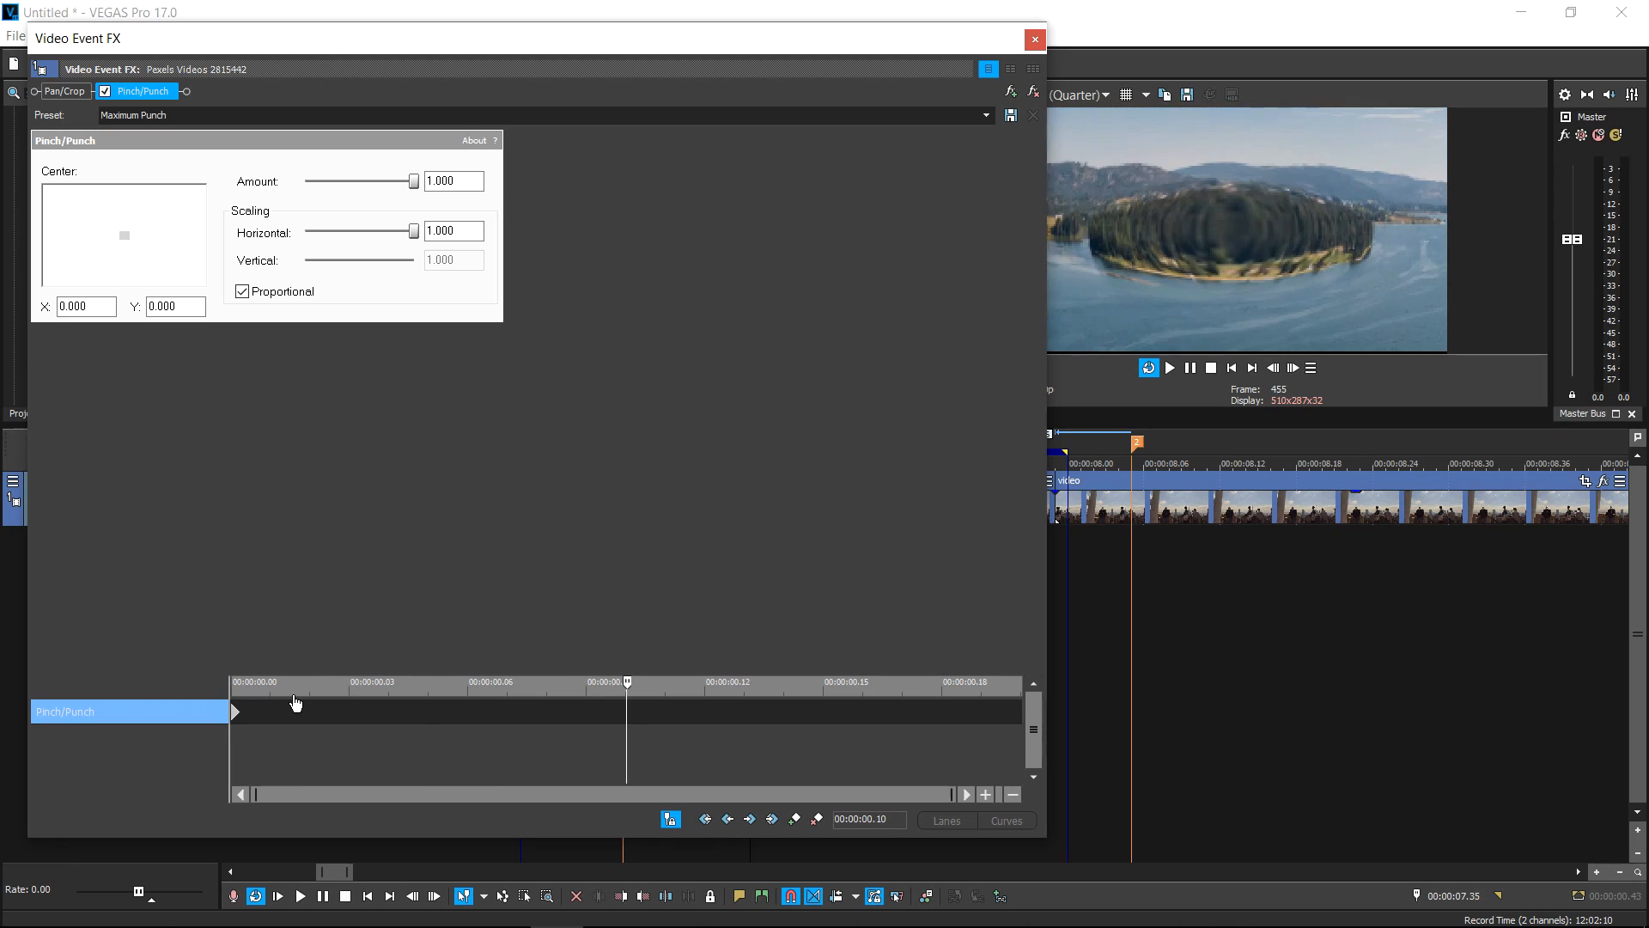
left_click_drag(236, 711, 625, 731)
left_click_drag(467, 183, 393, 183)
type("0")
key("Tab")
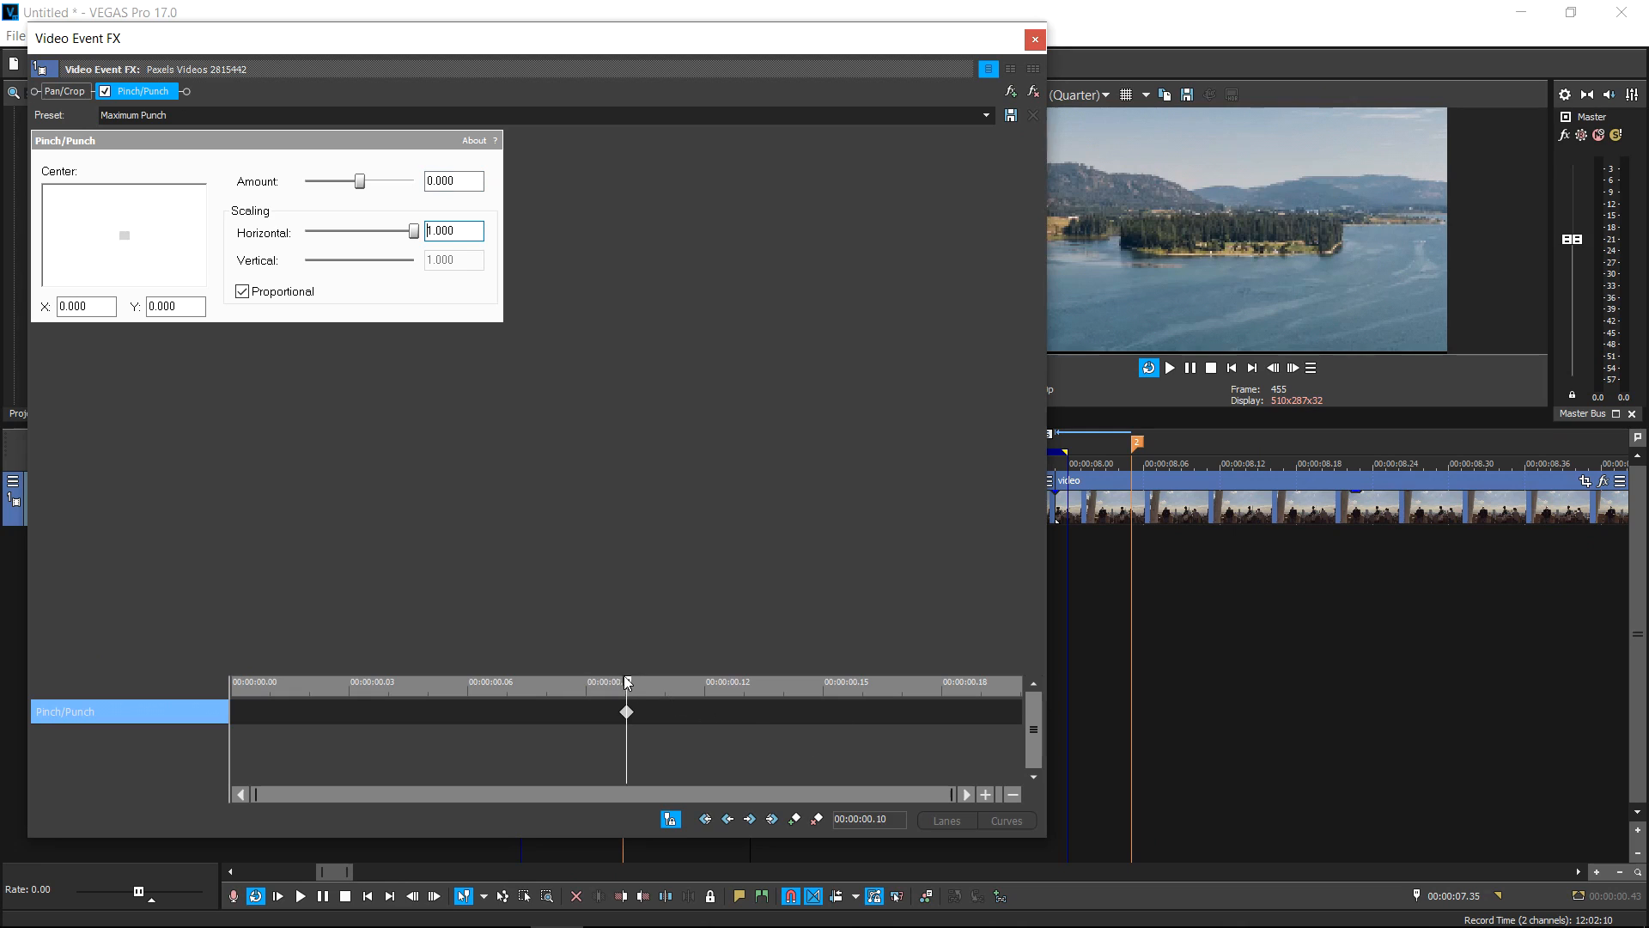
Add a Pinch/Punch keyframe at 00:00:00.20 with an Amount of 1.000
left_click_drag(628, 685, 1024, 668)
left_click(469, 179)
left_click_drag(359, 181, 420, 183)
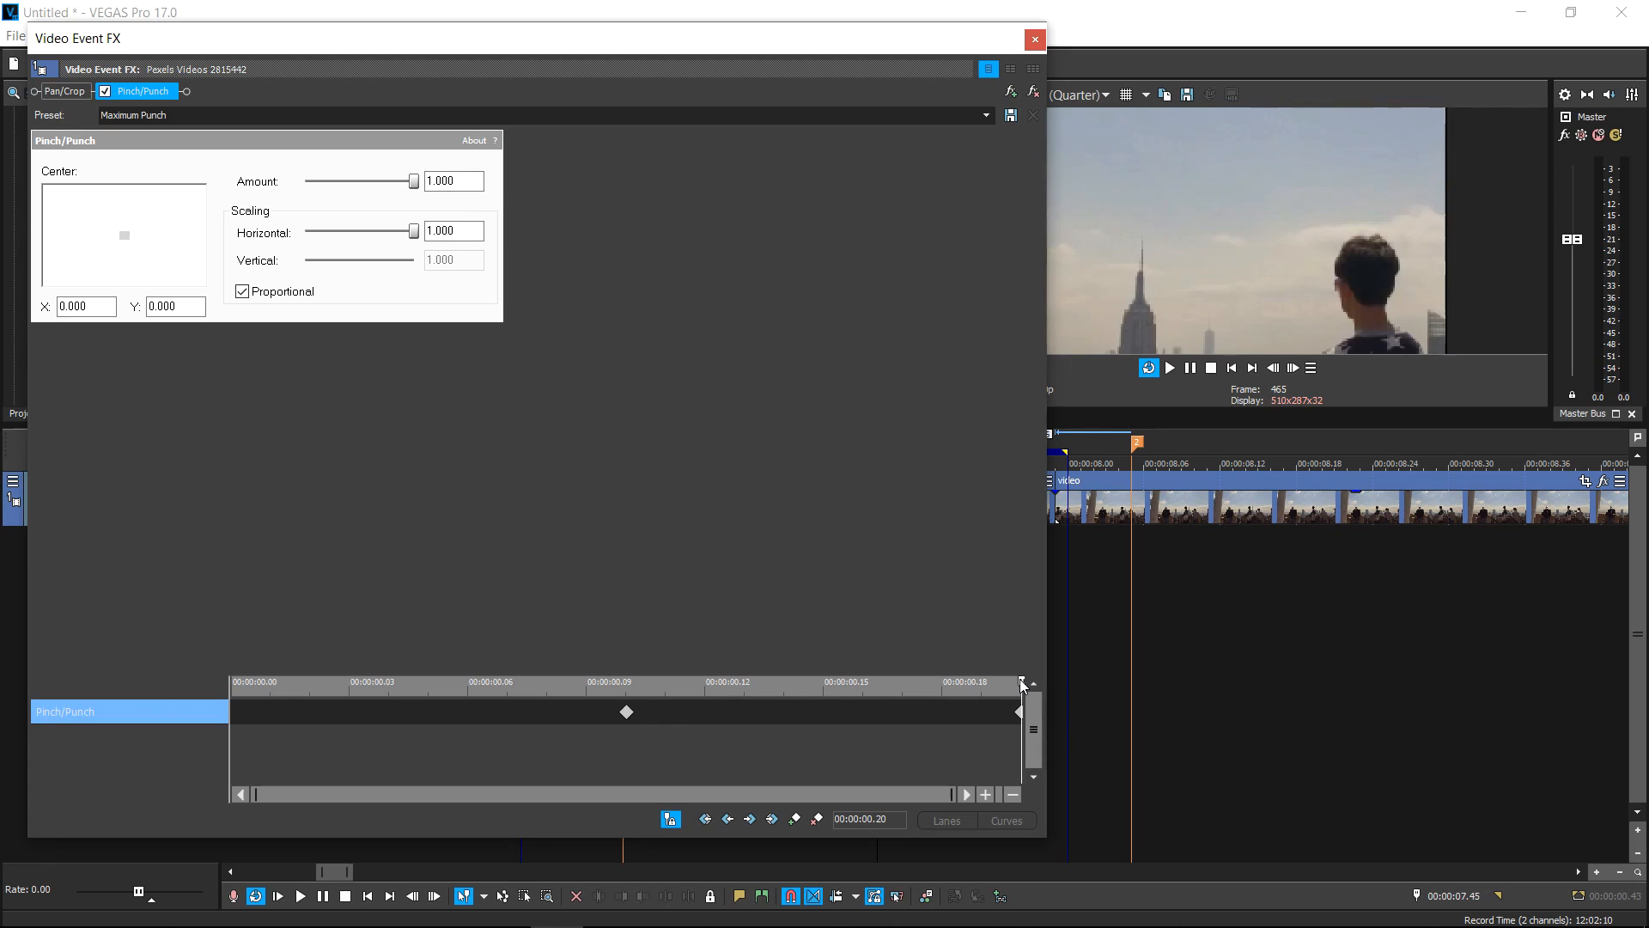
Set the Pinch/Punch keyframe at 00:00:00.10 to Fast Fade and close the Video Event FX window
left_click(626, 712)
right_click(625, 713)
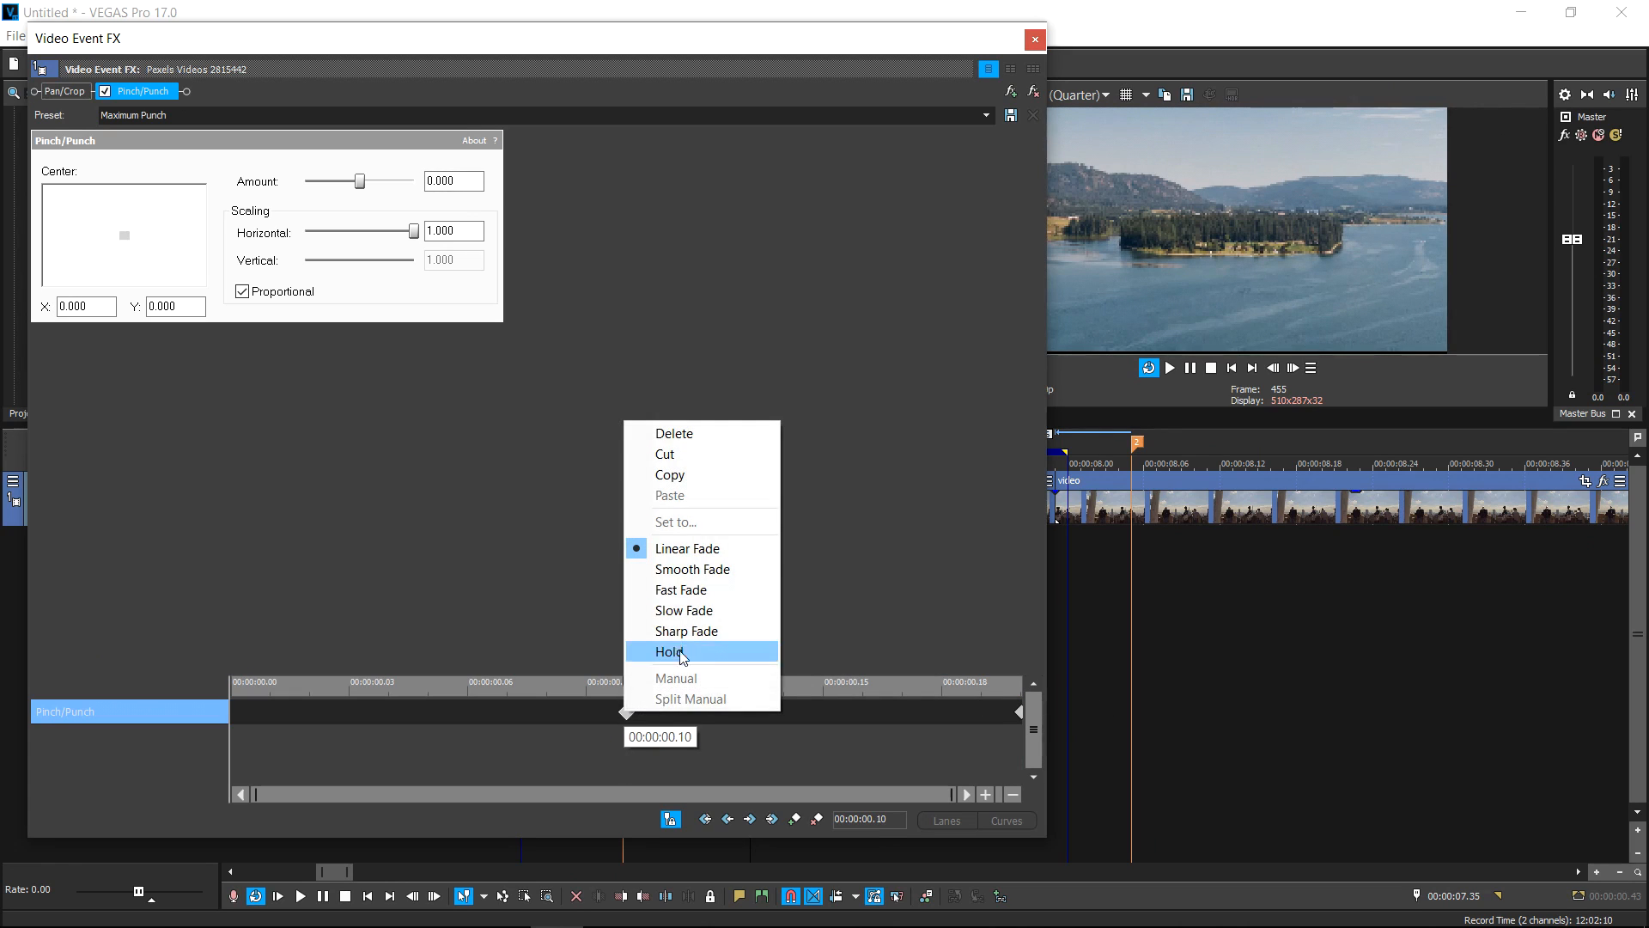
left_click(697, 591)
mouse_move(628, 685)
left_mouse_down()
mouse_move(846, 685)
mouse_move(663, 685)
mouse_move(554, 663)
mouse_move(617, 657)
left_mouse_up()
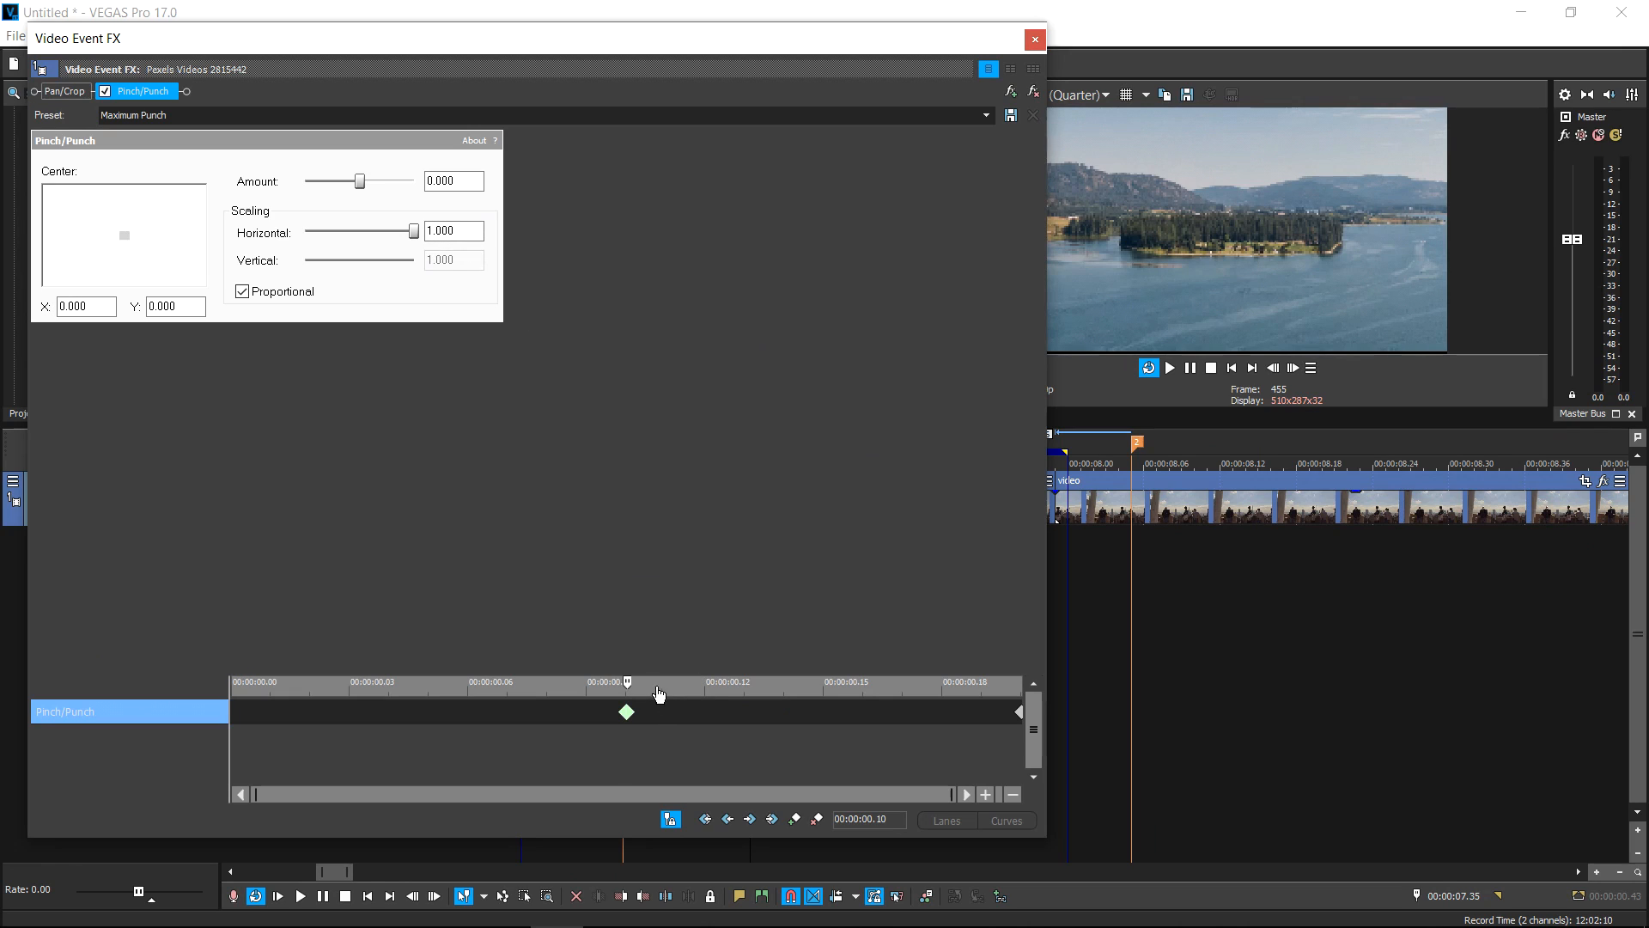
left_click(1035, 38)
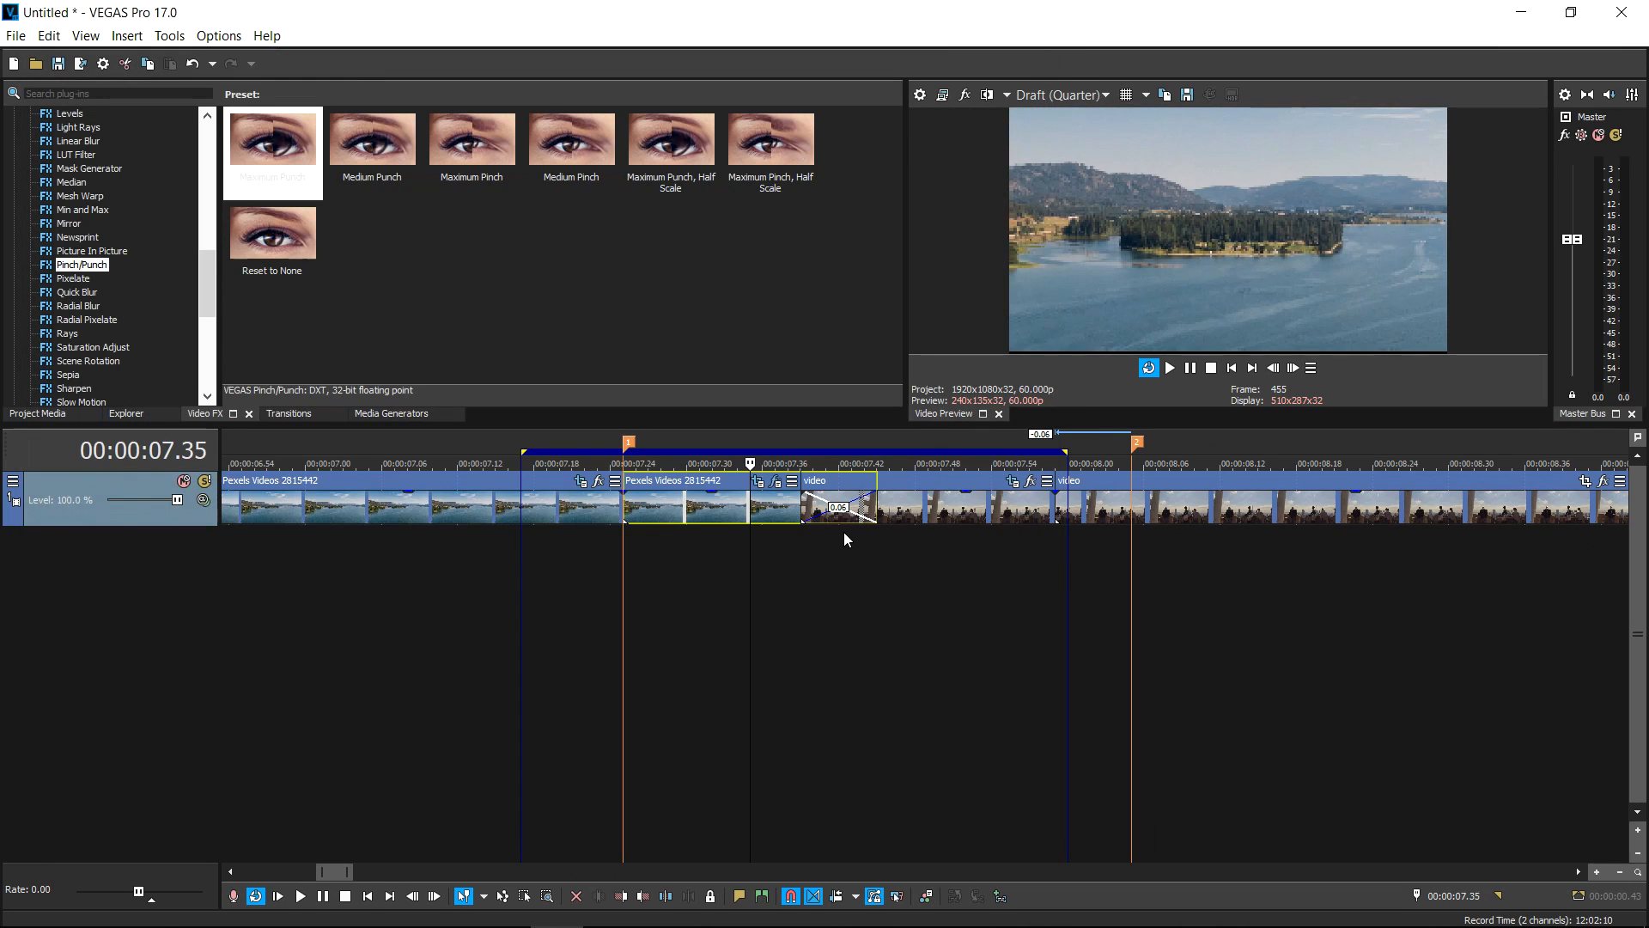
Apply the Pinch/Punch effect with the Maximum Pinch preset to the short video segment and show its animation keyframes
left_click(915, 507)
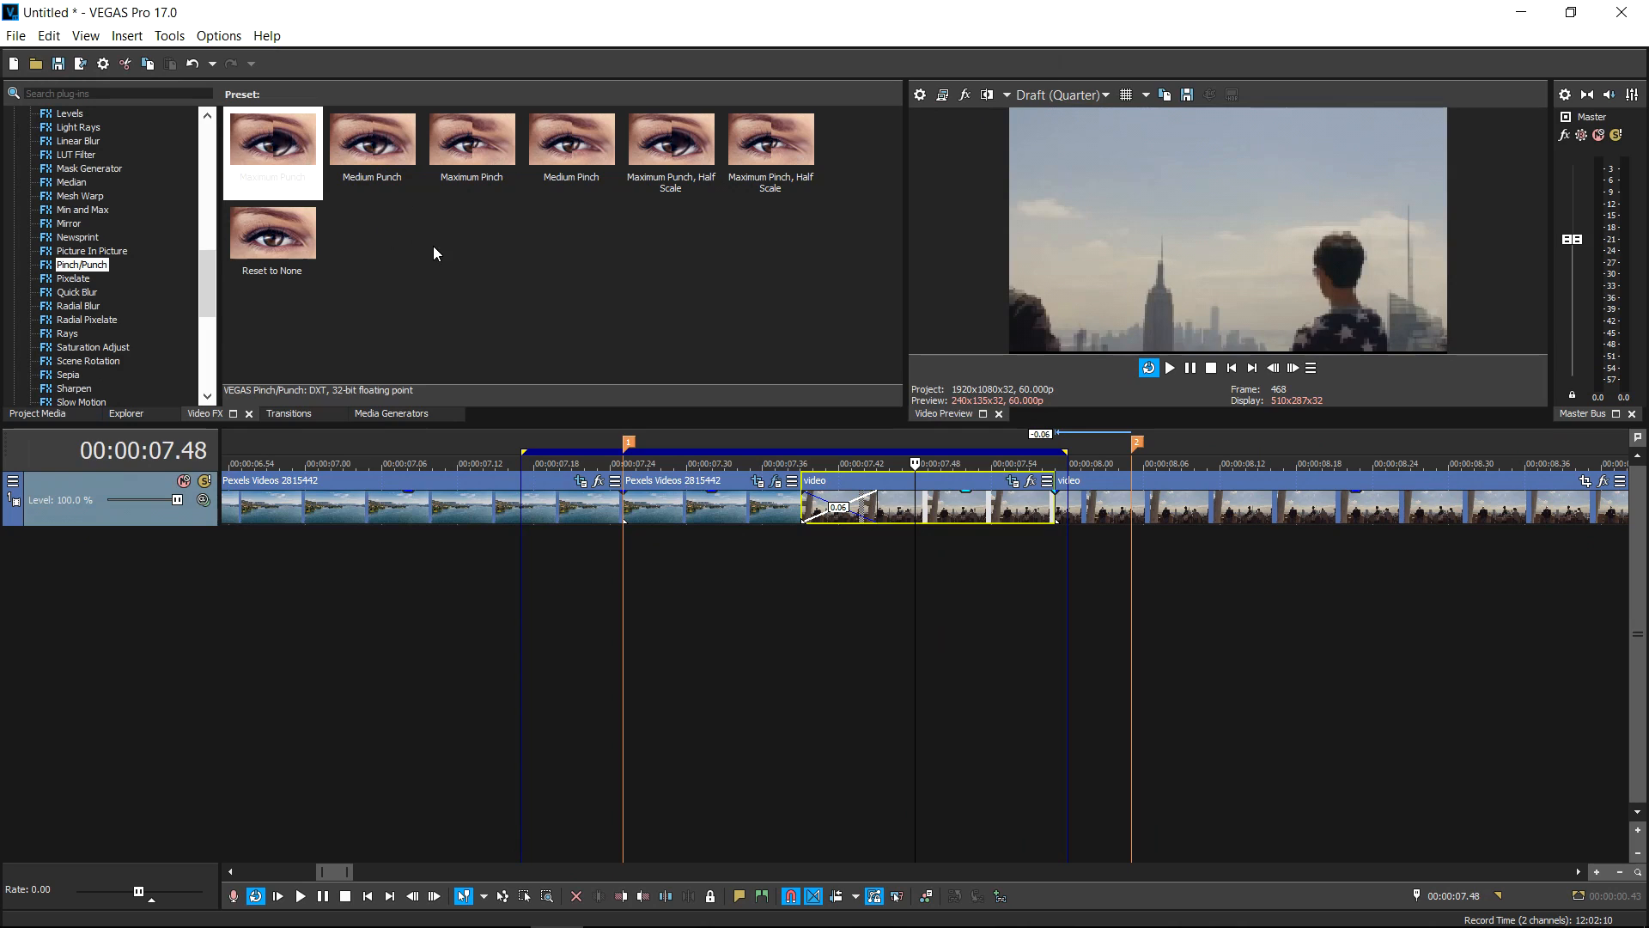
left_click_drag(492, 147, 902, 498)
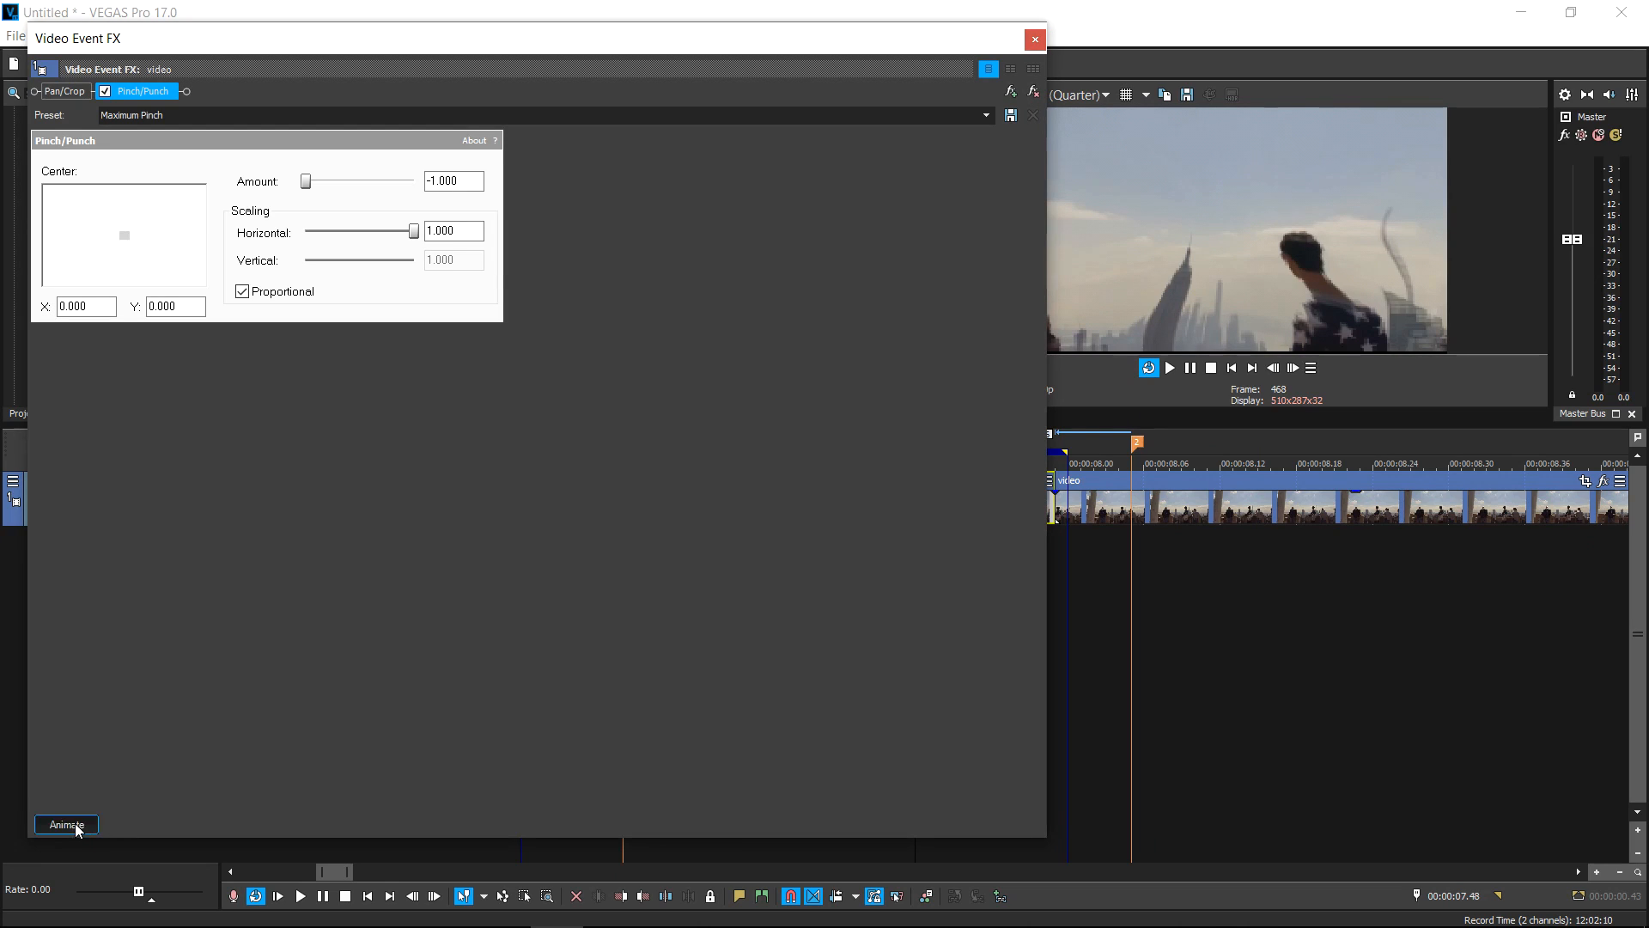
left_click(81, 824)
left_click(238, 688)
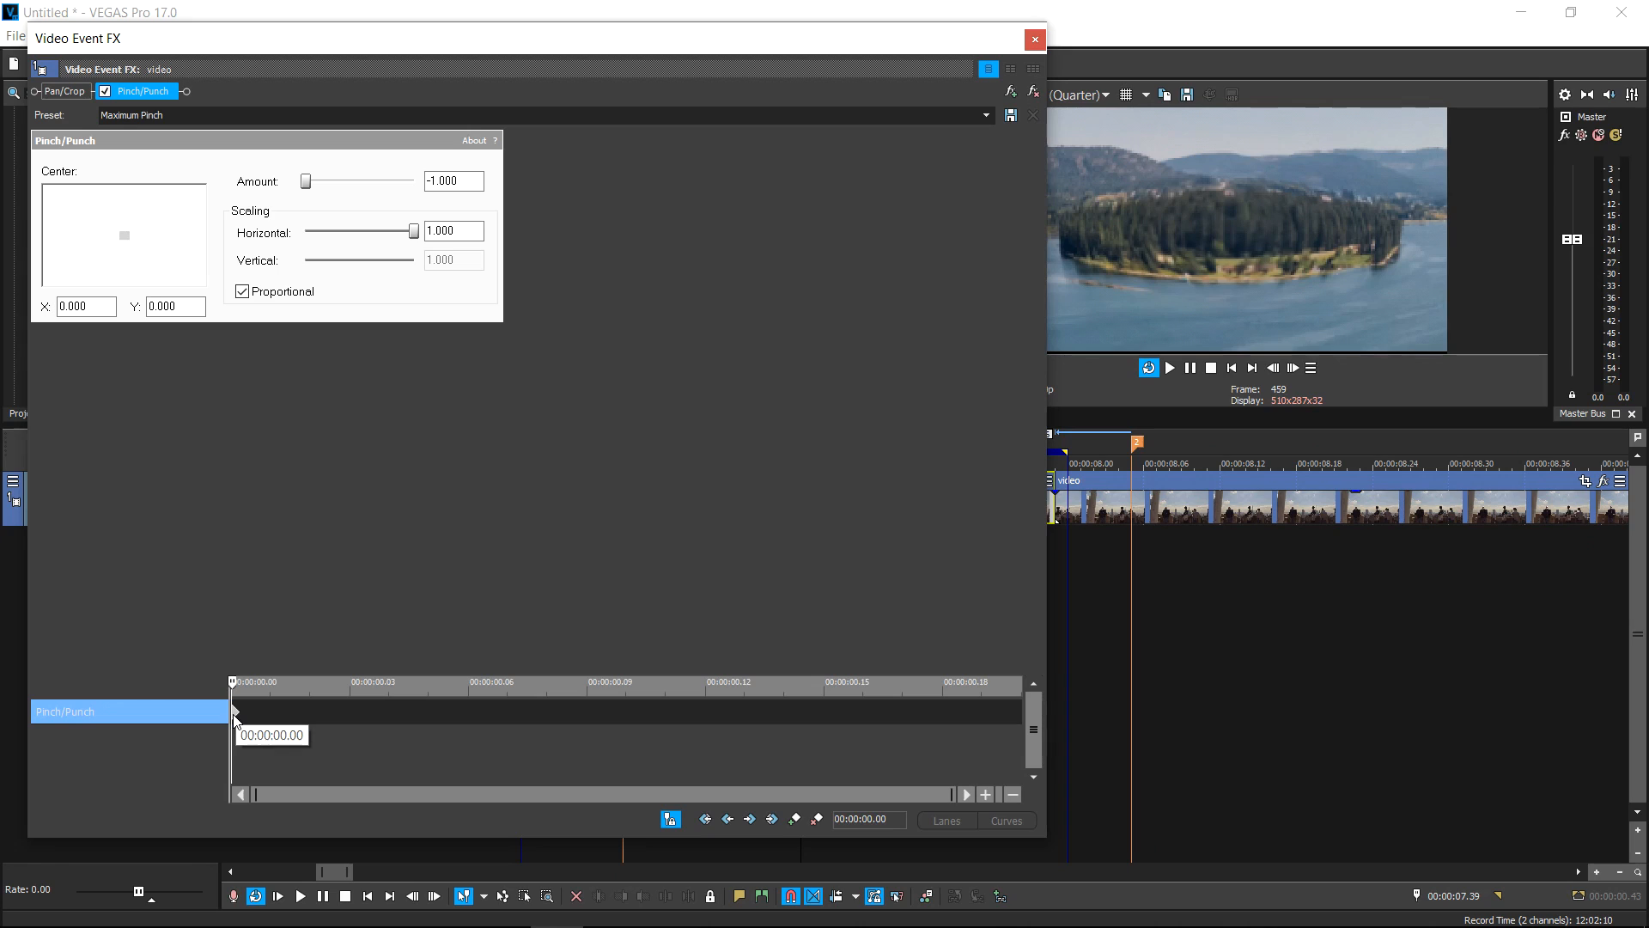
Add a closing Pinch/Punch keyframe at 00:00:00.20 that brings the Amount back to 0
left_click(1024, 713)
left_click_drag(461, 180, 375, 181)
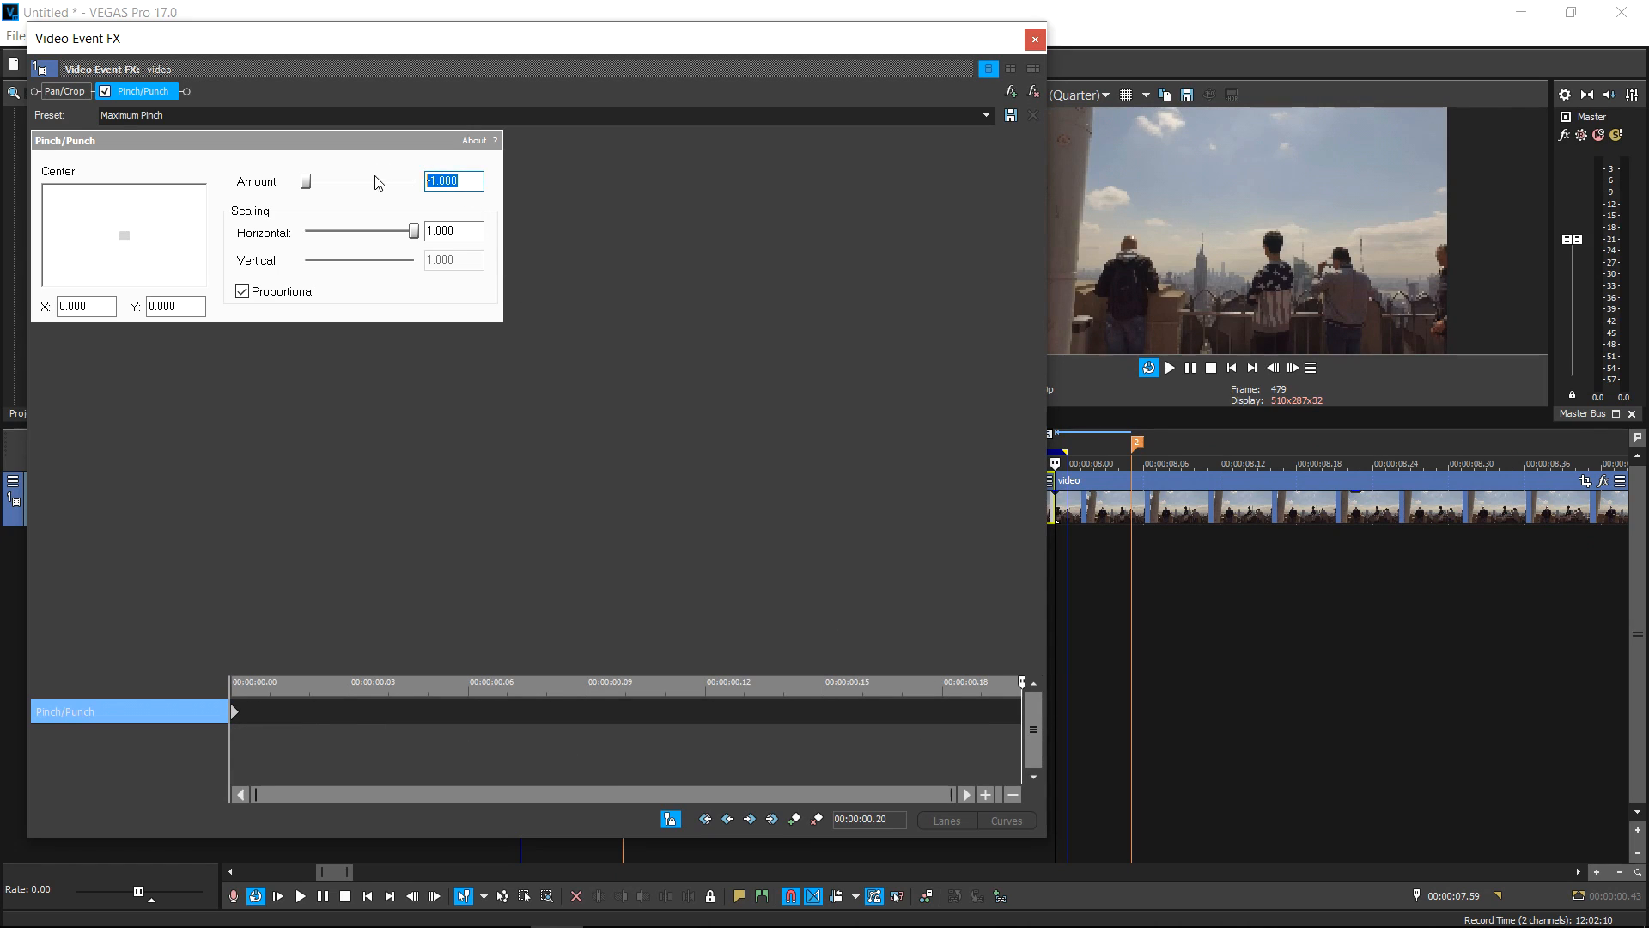
type("-0.15")
key("Tab")
Set the starting Pinch/Punch keyframe of the short video segment to Smooth Fade
left_click_drag(1021, 682, 426, 680)
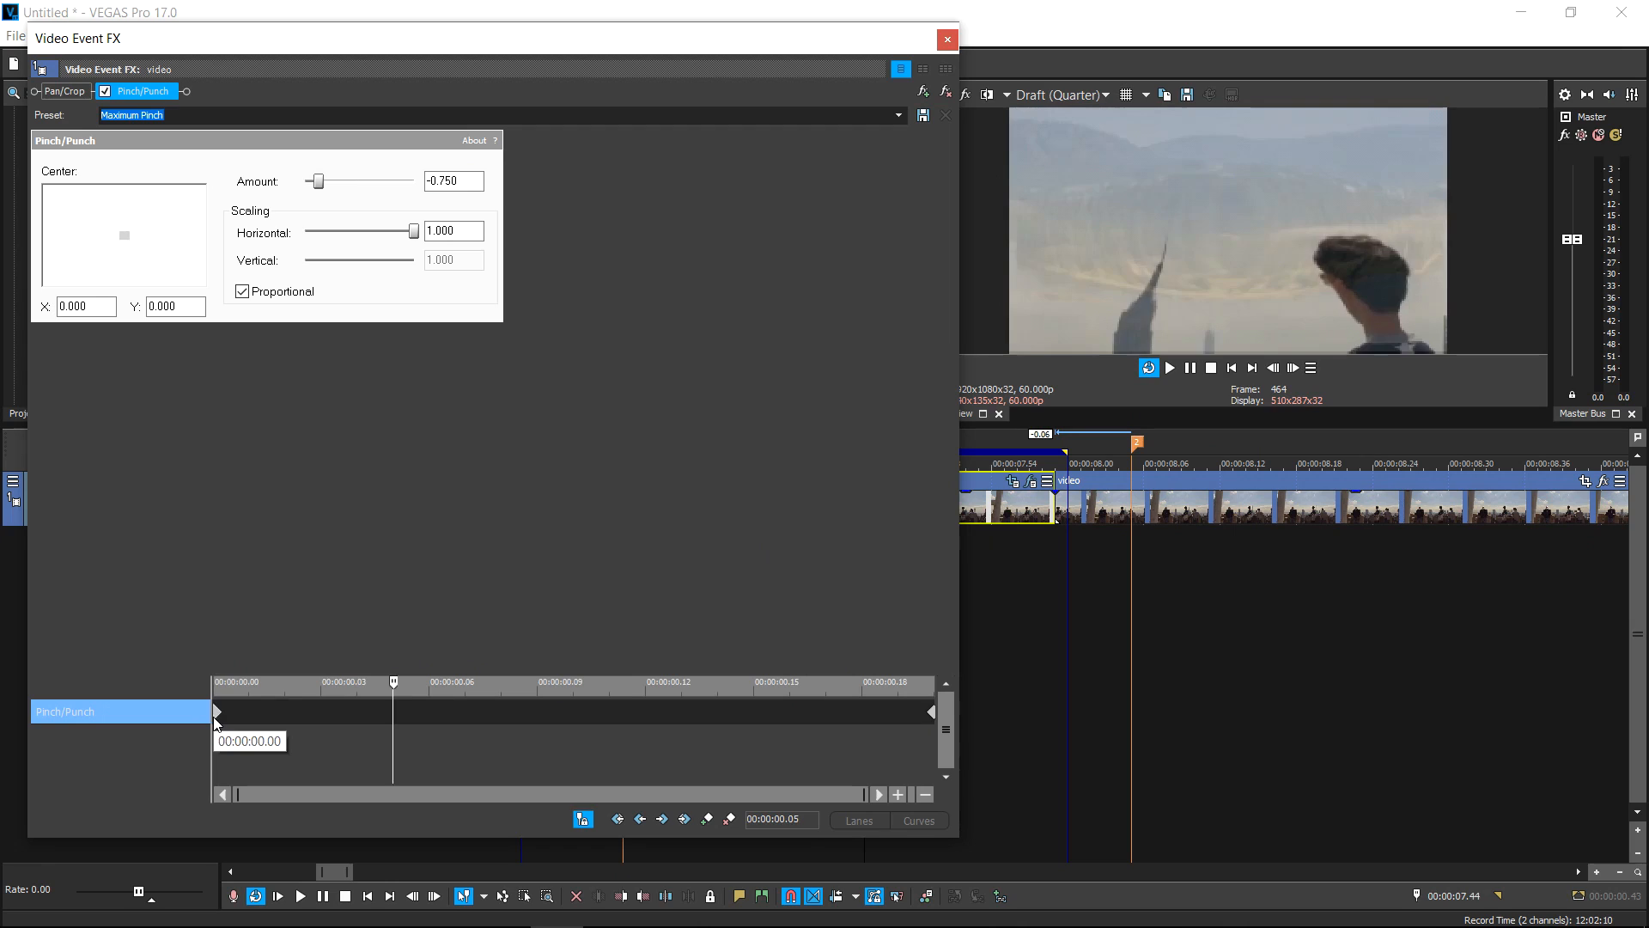
left_click(218, 715)
right_click(218, 714)
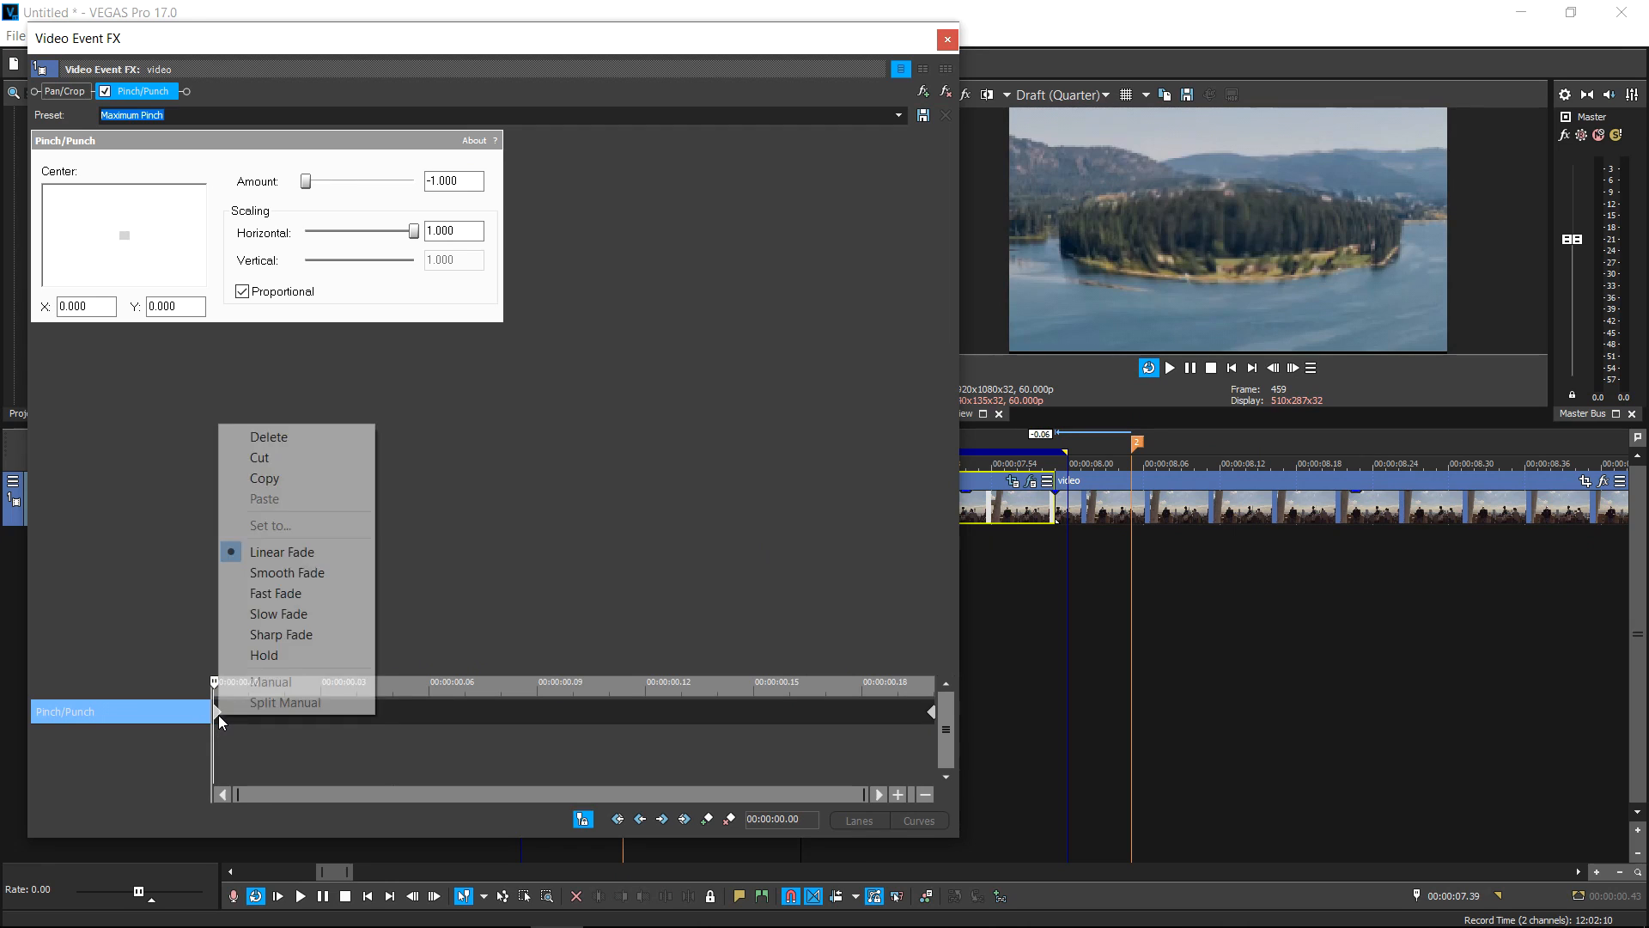
left_click(306, 573)
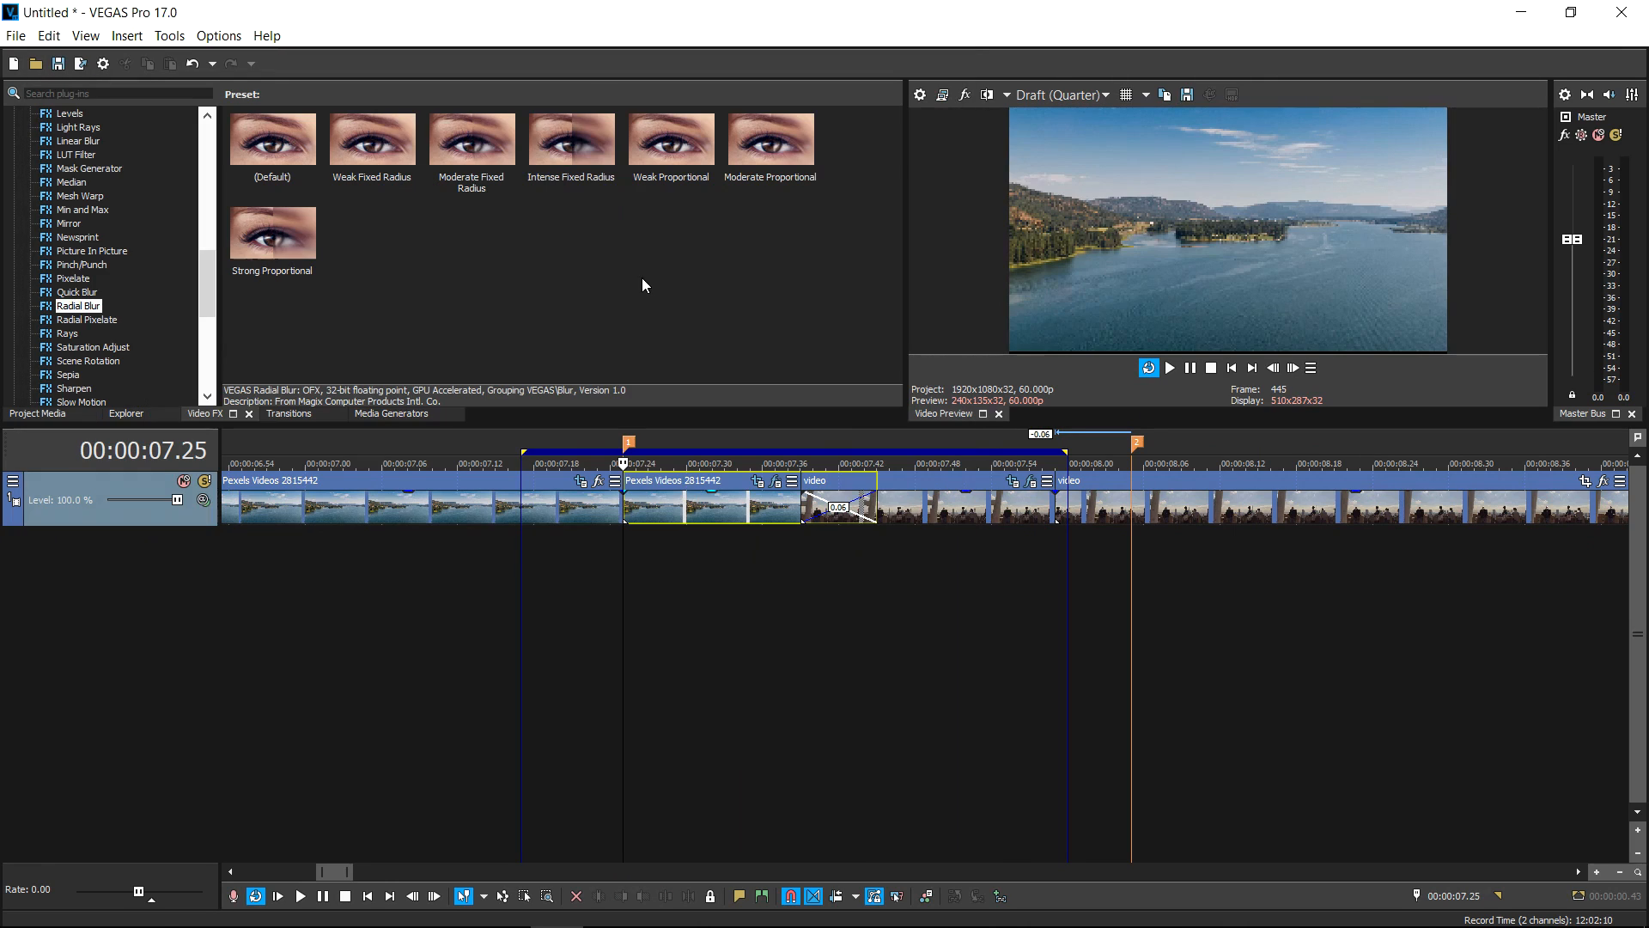
Apply Radial Blur with the Intense Fixed Radius preset to the short Pexels segment and animate its Strength at 00:00:00.10
left_click_drag(568, 153, 658, 503)
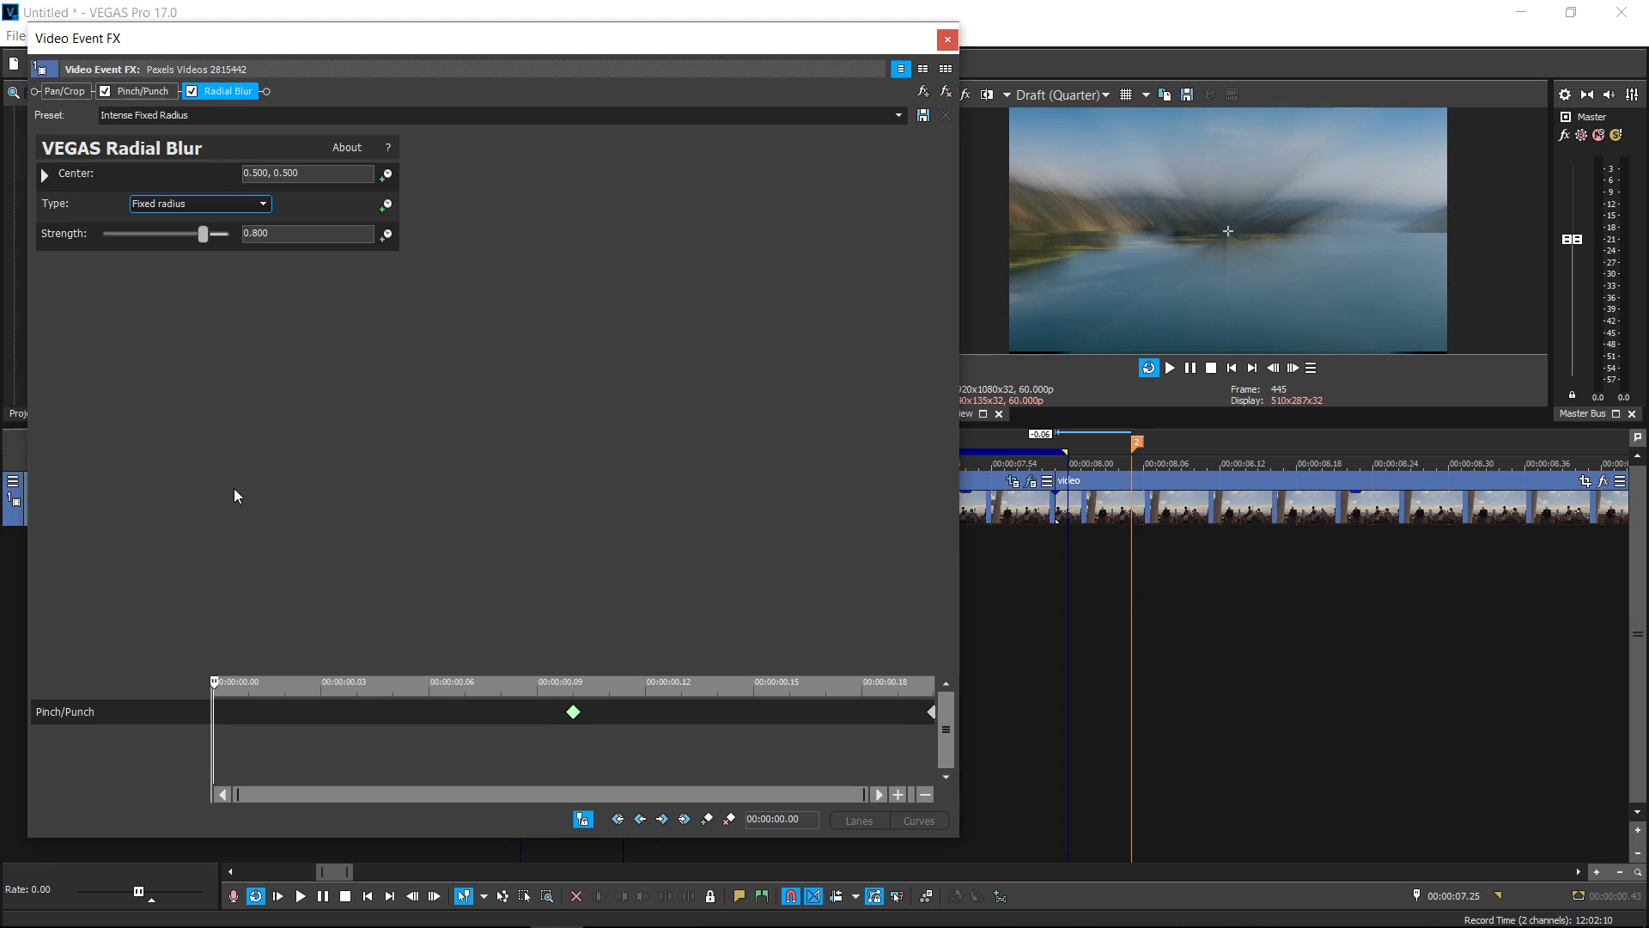
key("Right")
key("Right")
key("Right")
key("Right")
key("Right")
key("Right")
key("Right")
key("Right")
key("Right")
key("Right")
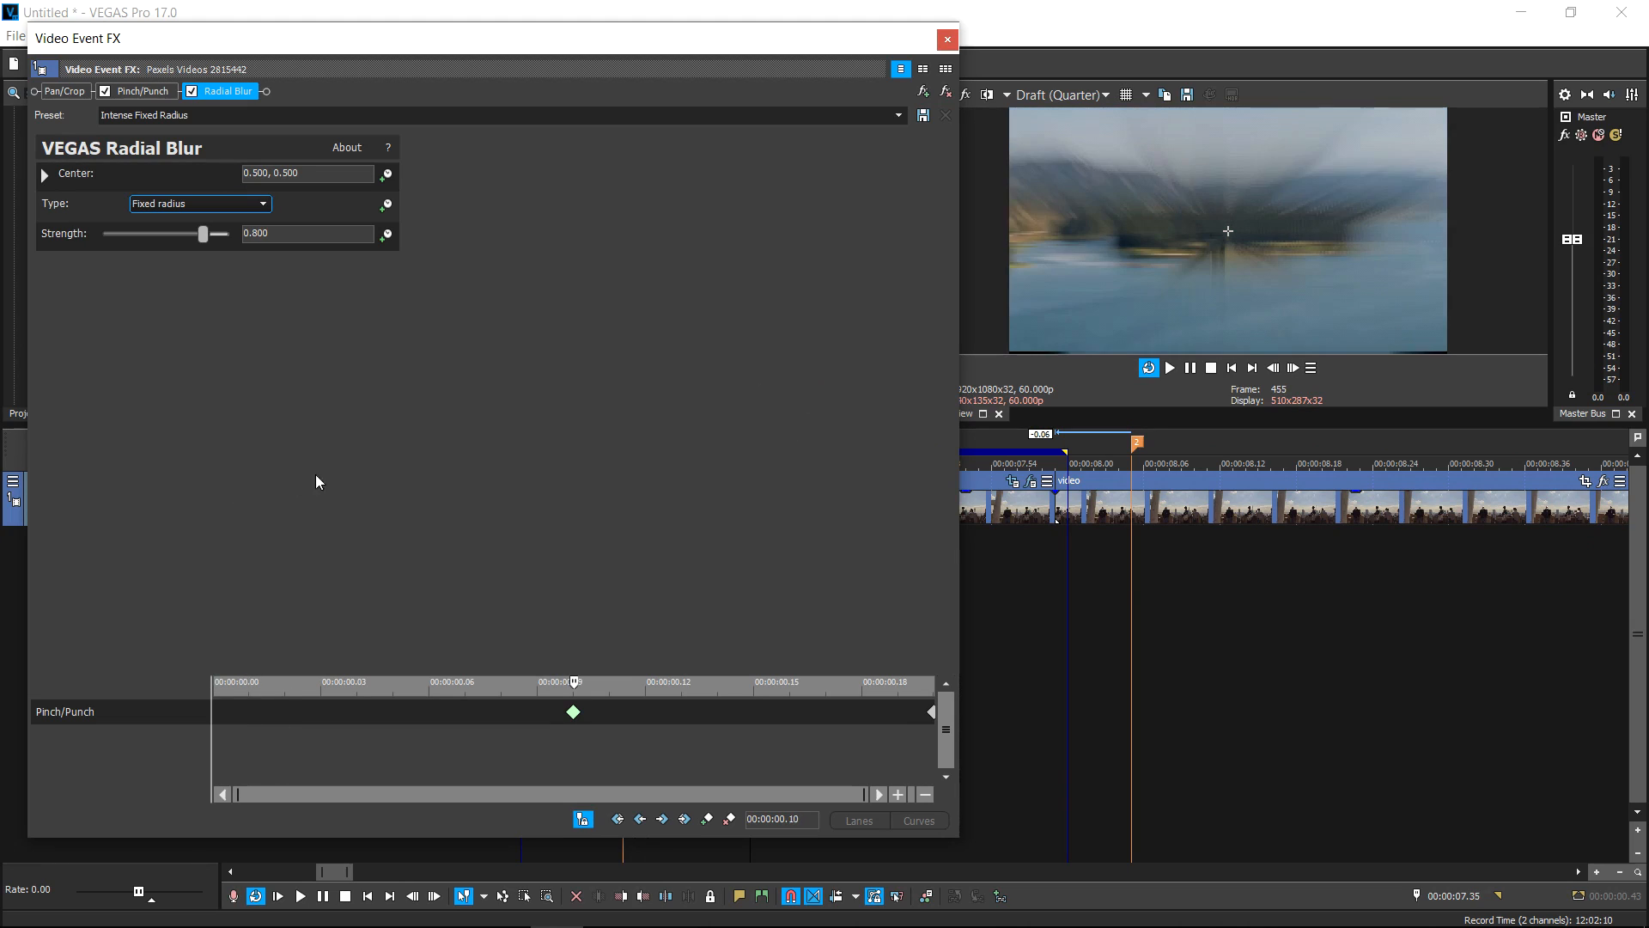
left_click(388, 234)
Place the two Radial Blur Strength keyframes at 00:00:00.10 and 00:00:00.13
left_click_drag(214, 739, 574, 756)
key("Right")
key("Right")
key("Right")
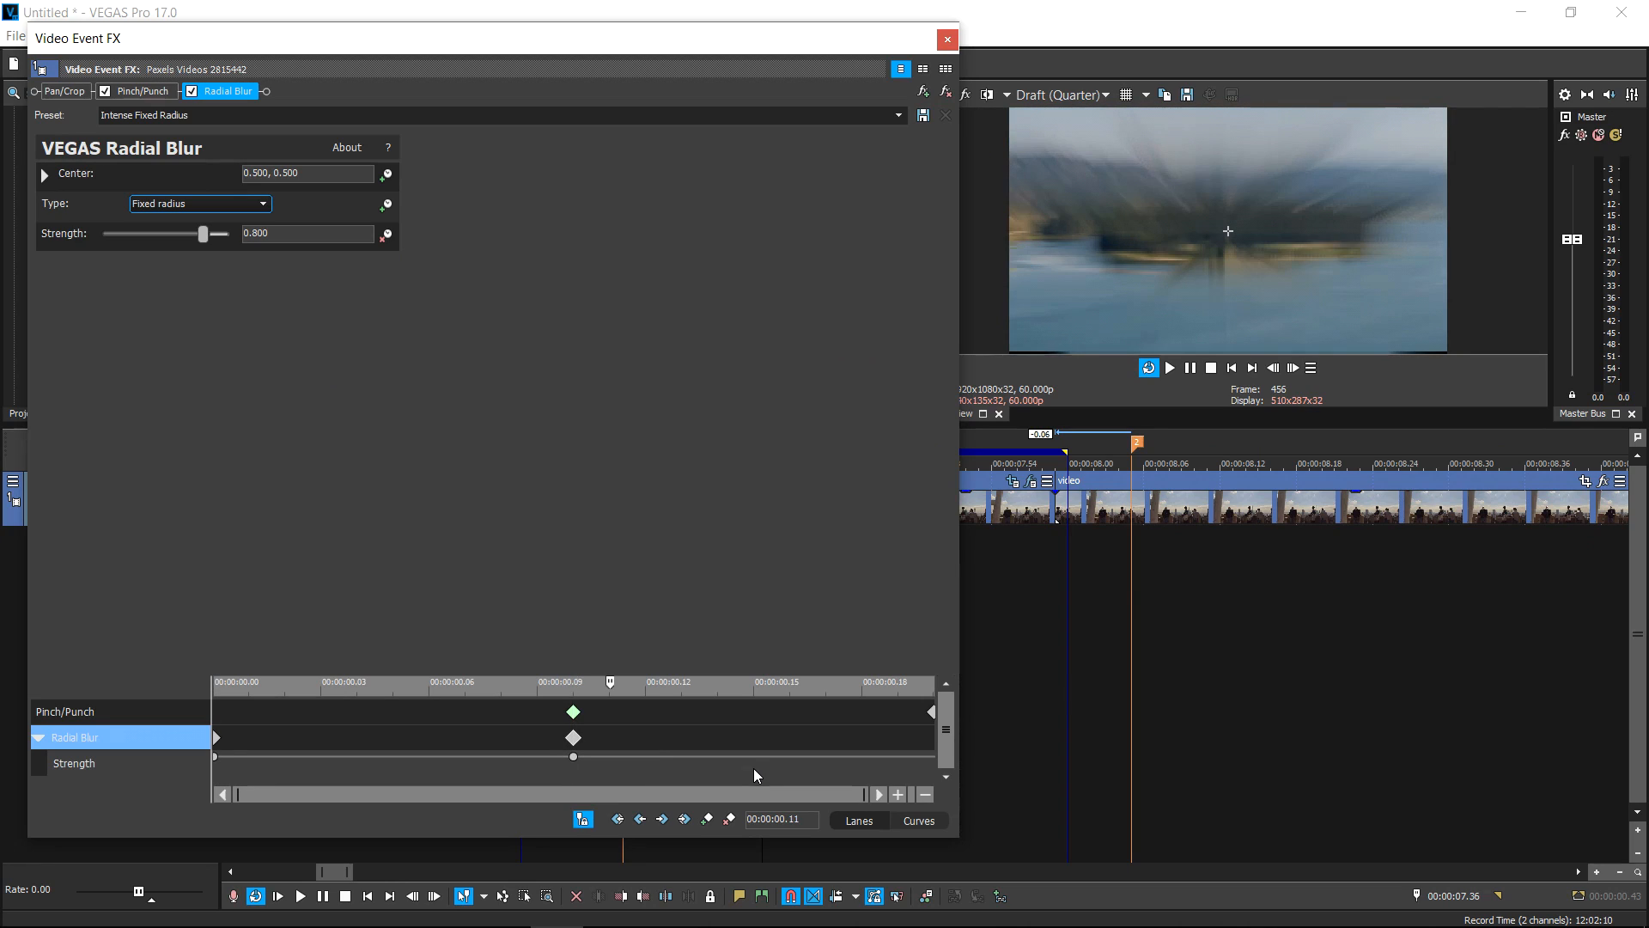
left_click_drag(575, 737, 586, 690)
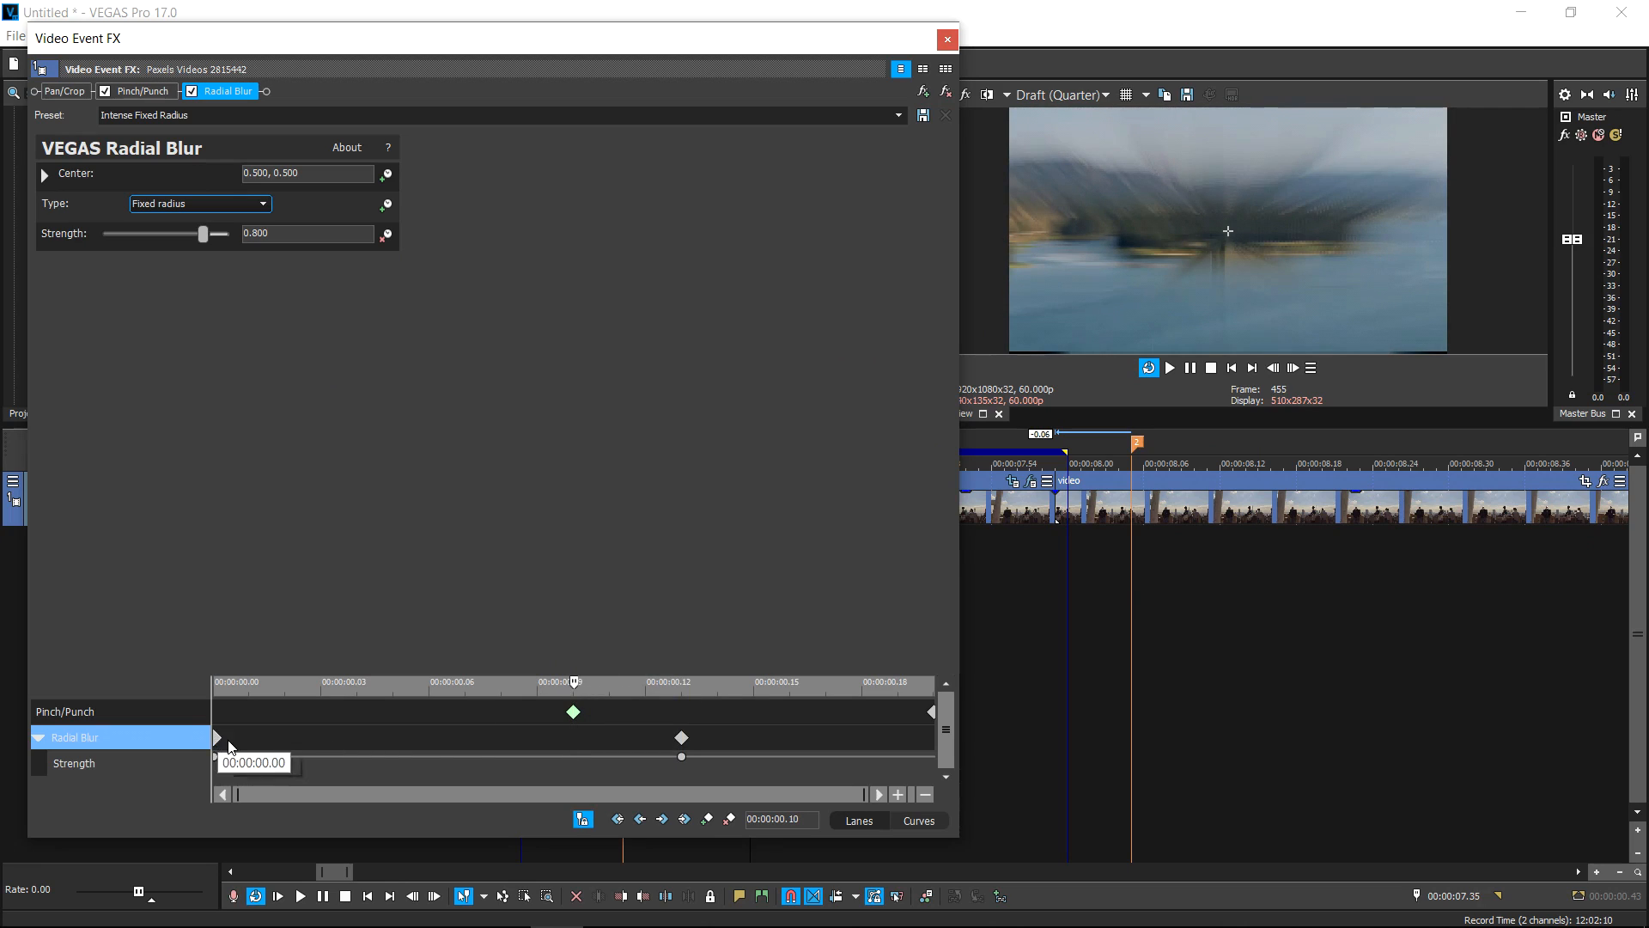
left_click(572, 757)
Set the Radial Blur Strength to 0 at the 00:00:00.10 keyframe and check the one at 00:00:00.13
left_click(291, 233)
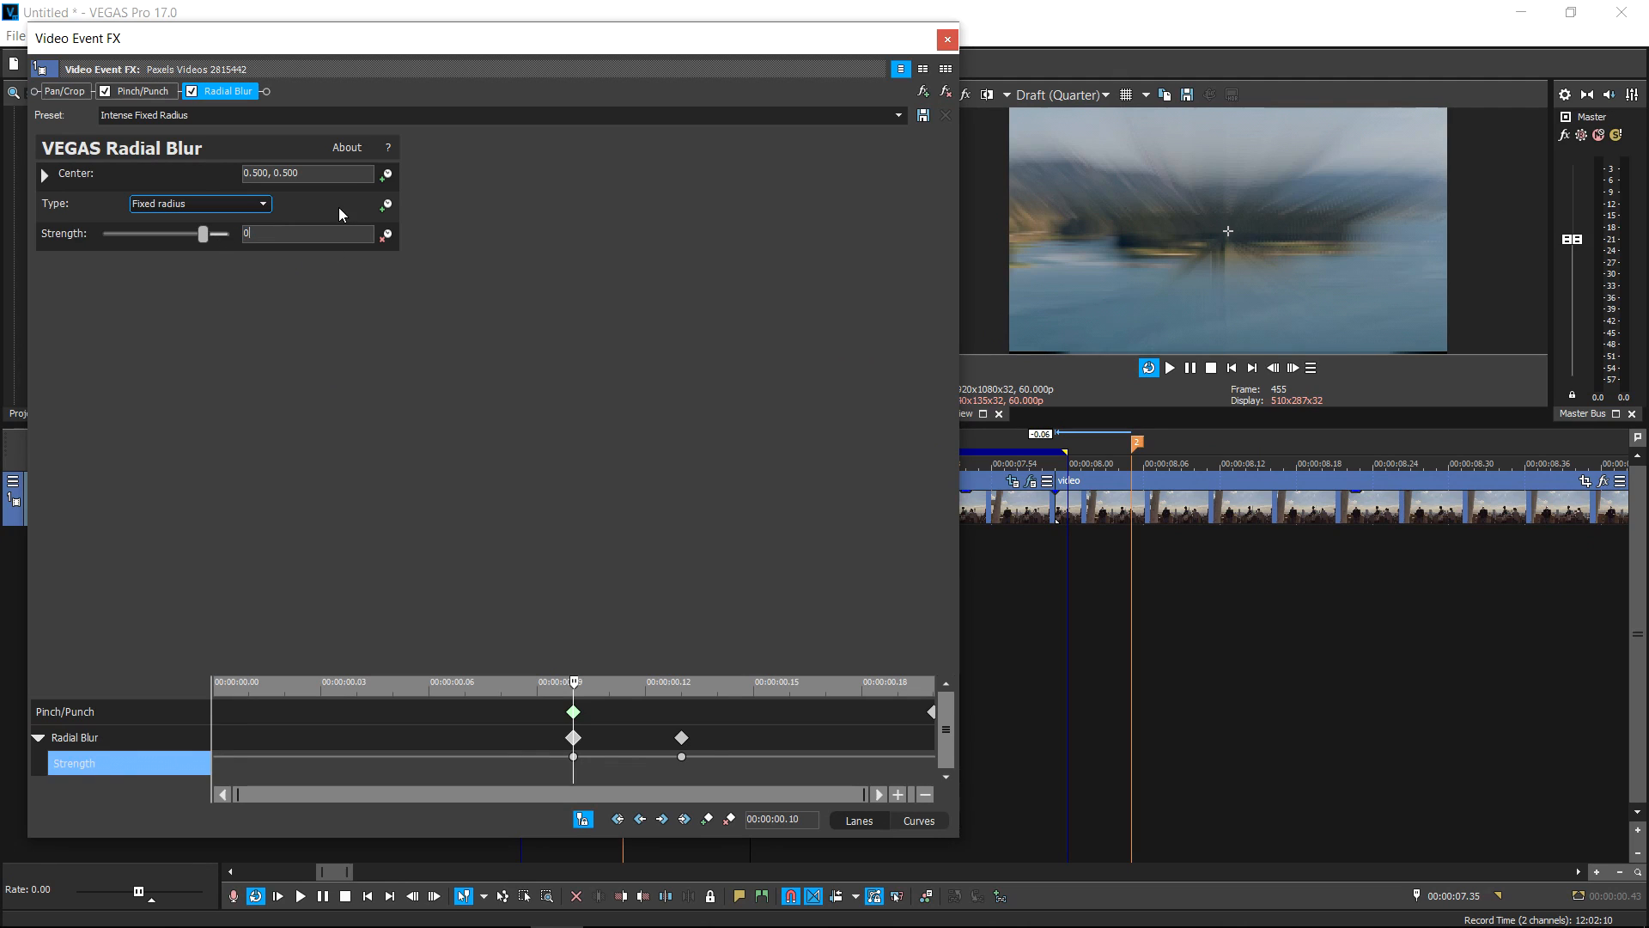
key("Return")
left_click(684, 692)
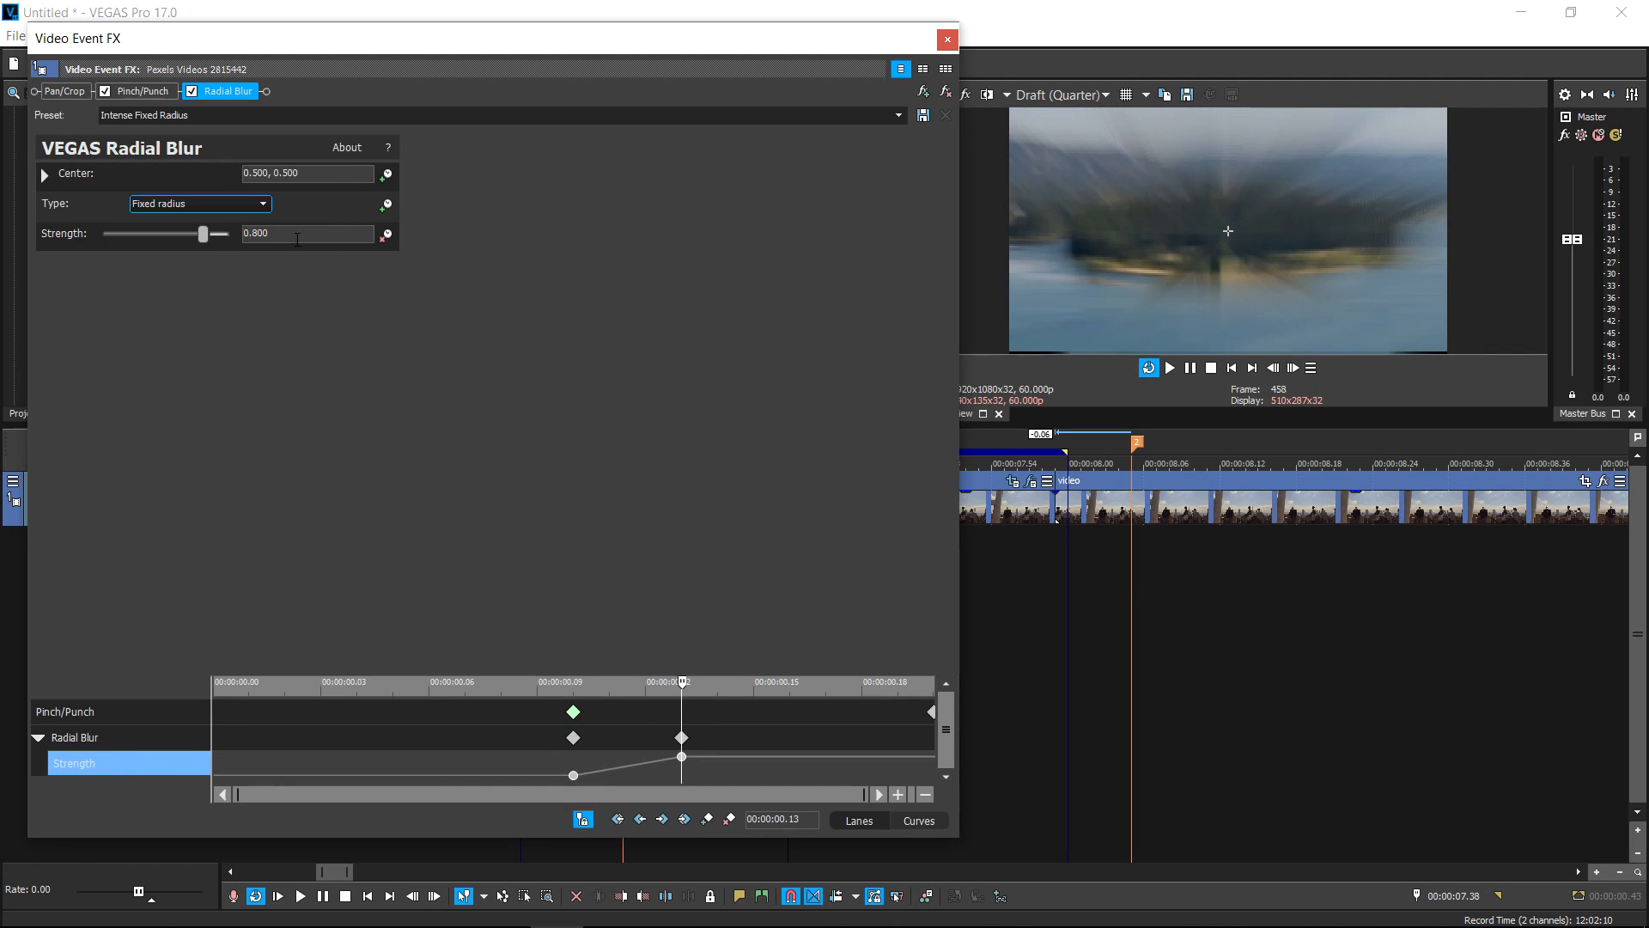
Set the Radial Blur keyframe at 00:00:00.10 to Fast Fade and close the Video Event FX window
left_click_drag(683, 684, 567, 748)
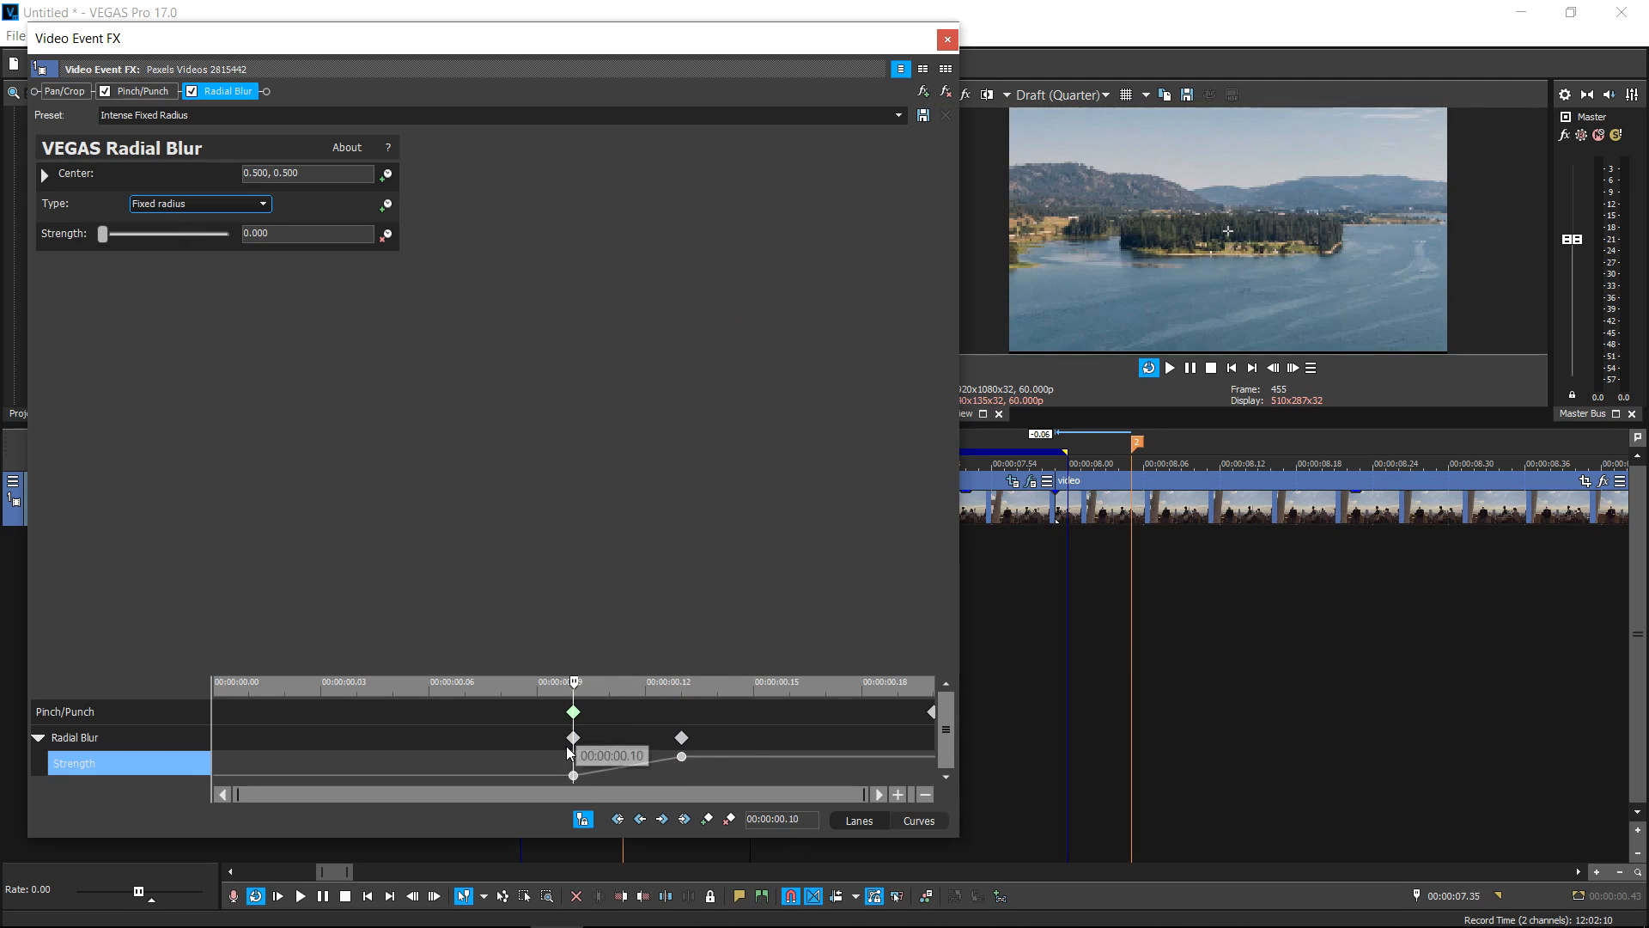
right_click(577, 740)
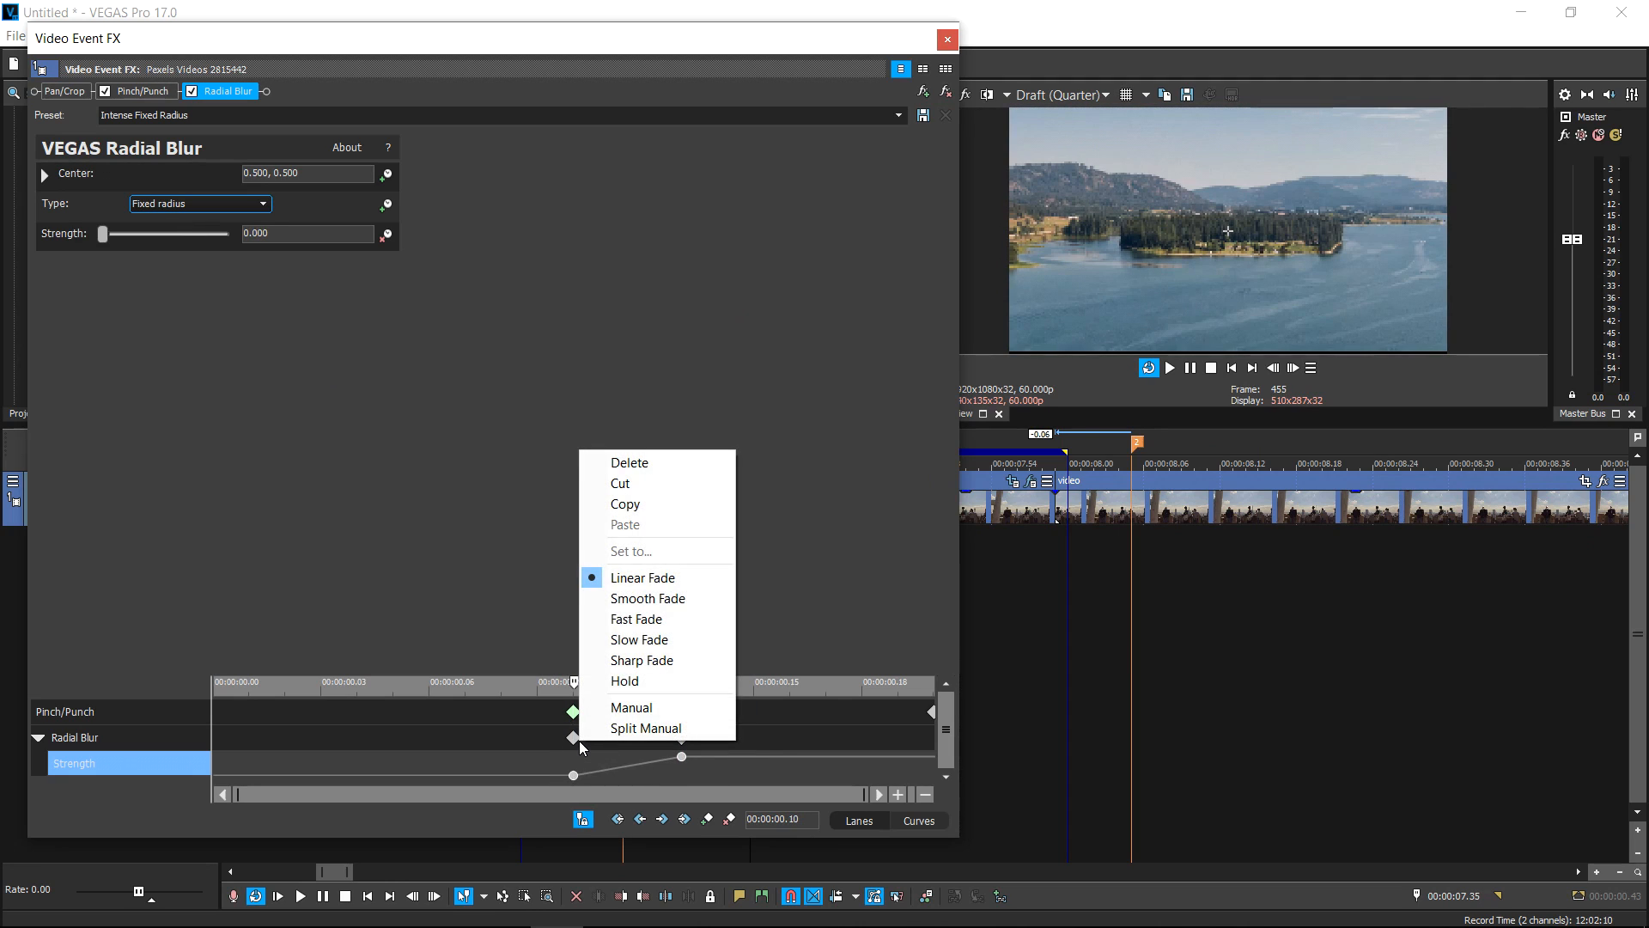
left_click(635, 618)
left_click(681, 756)
right_click(680, 738)
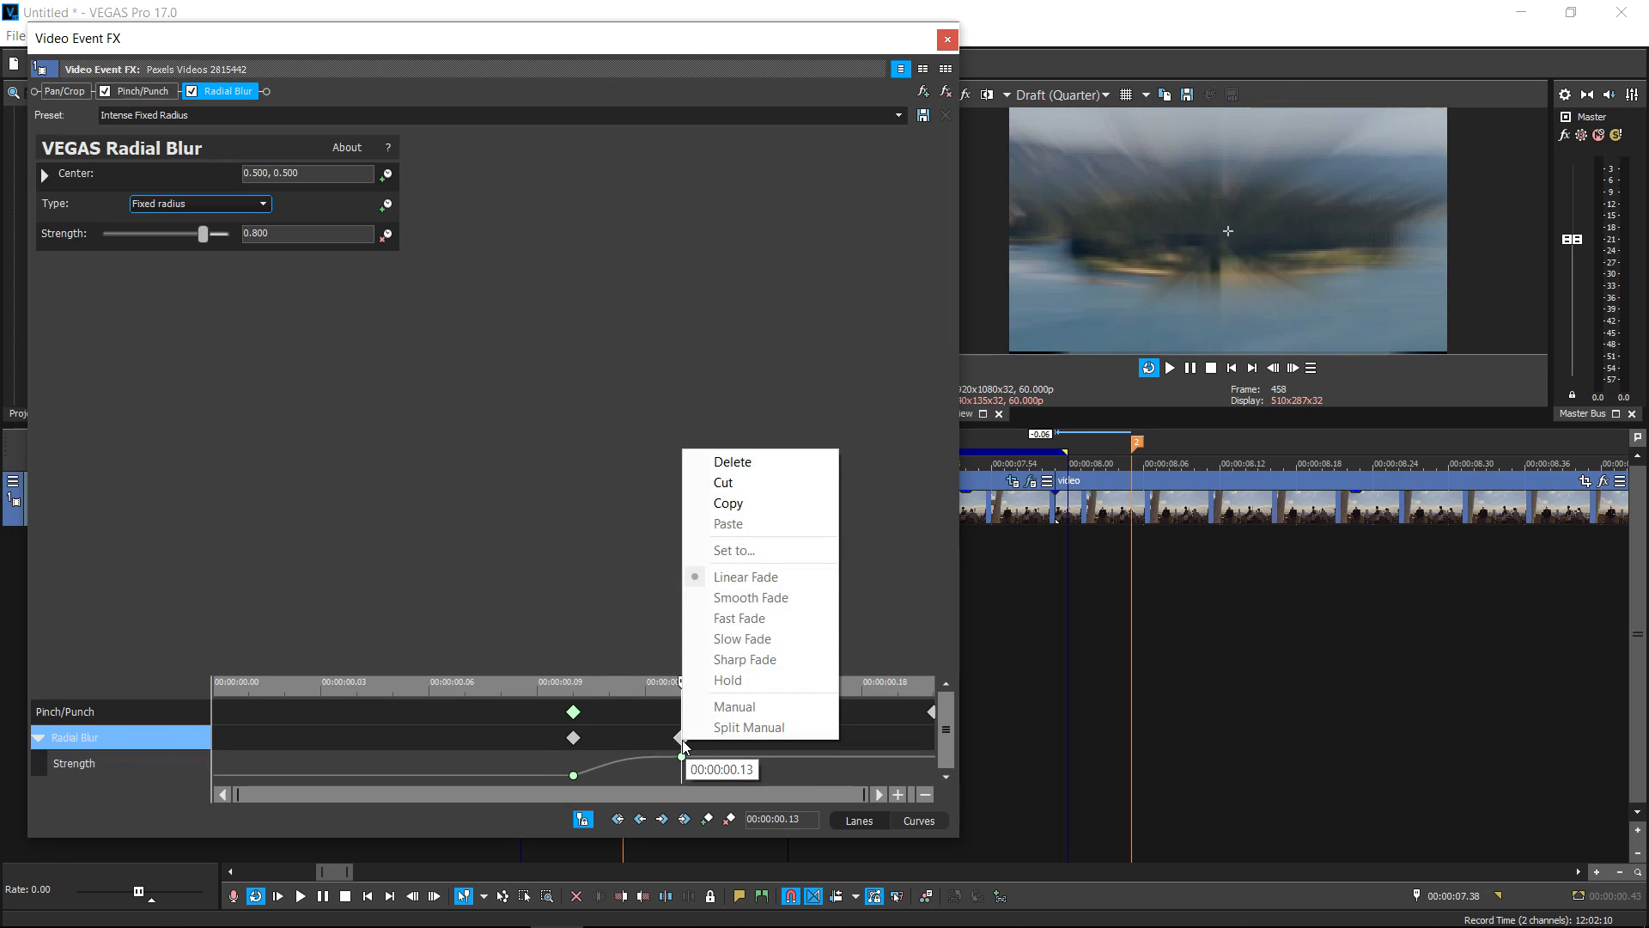
right_click(679, 756)
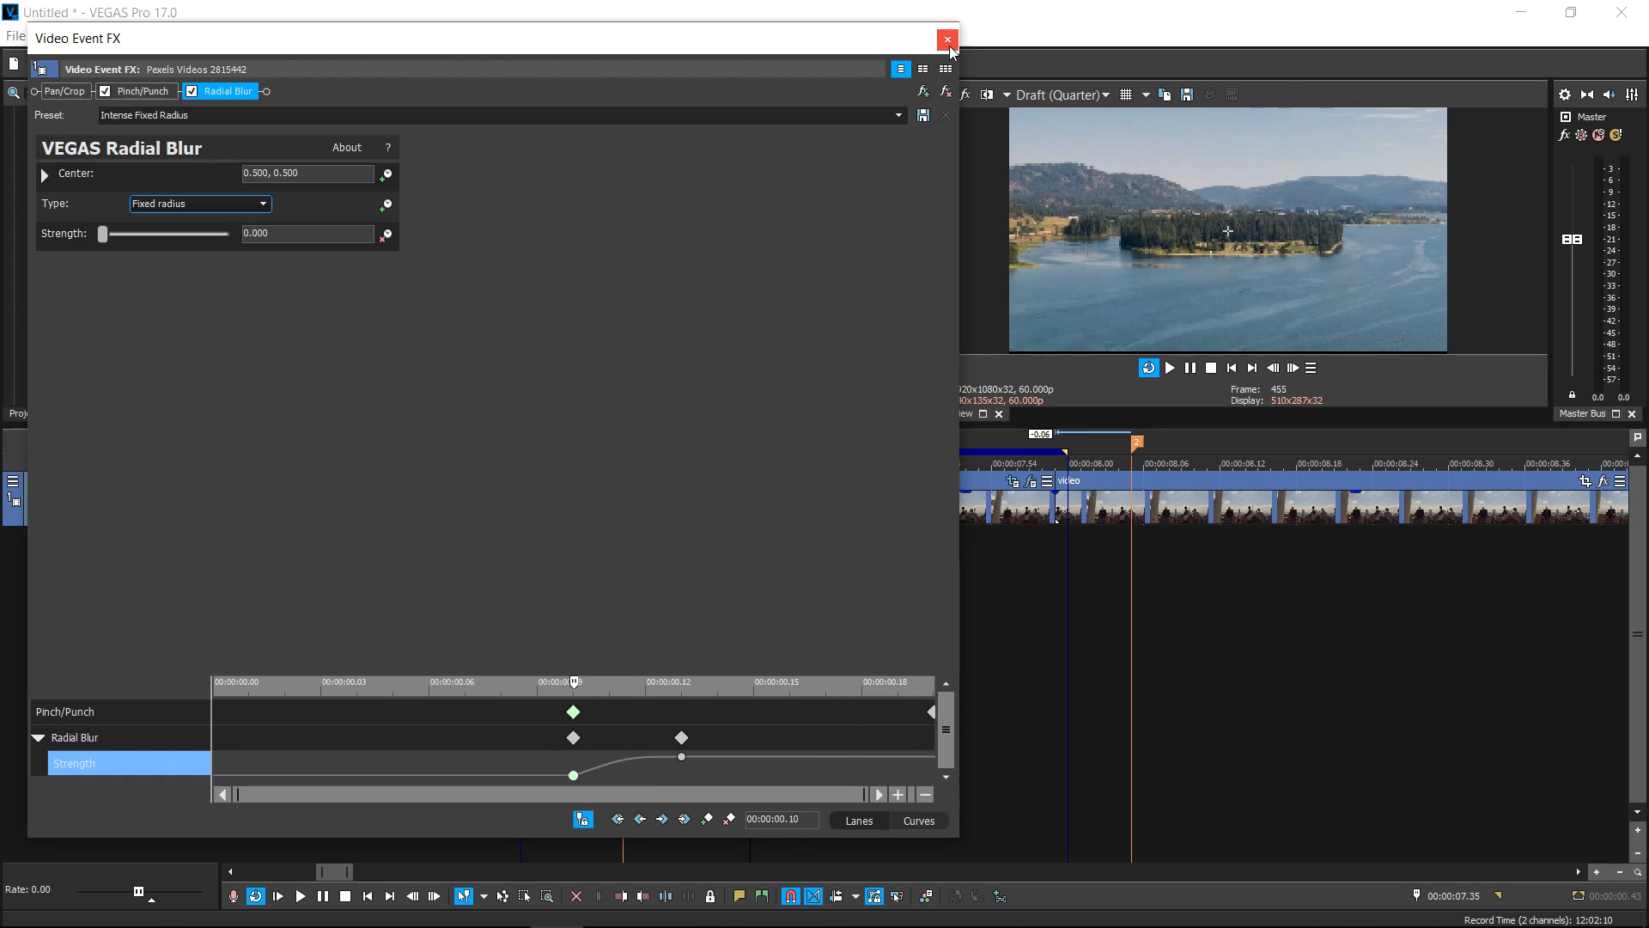
left_click(947, 40)
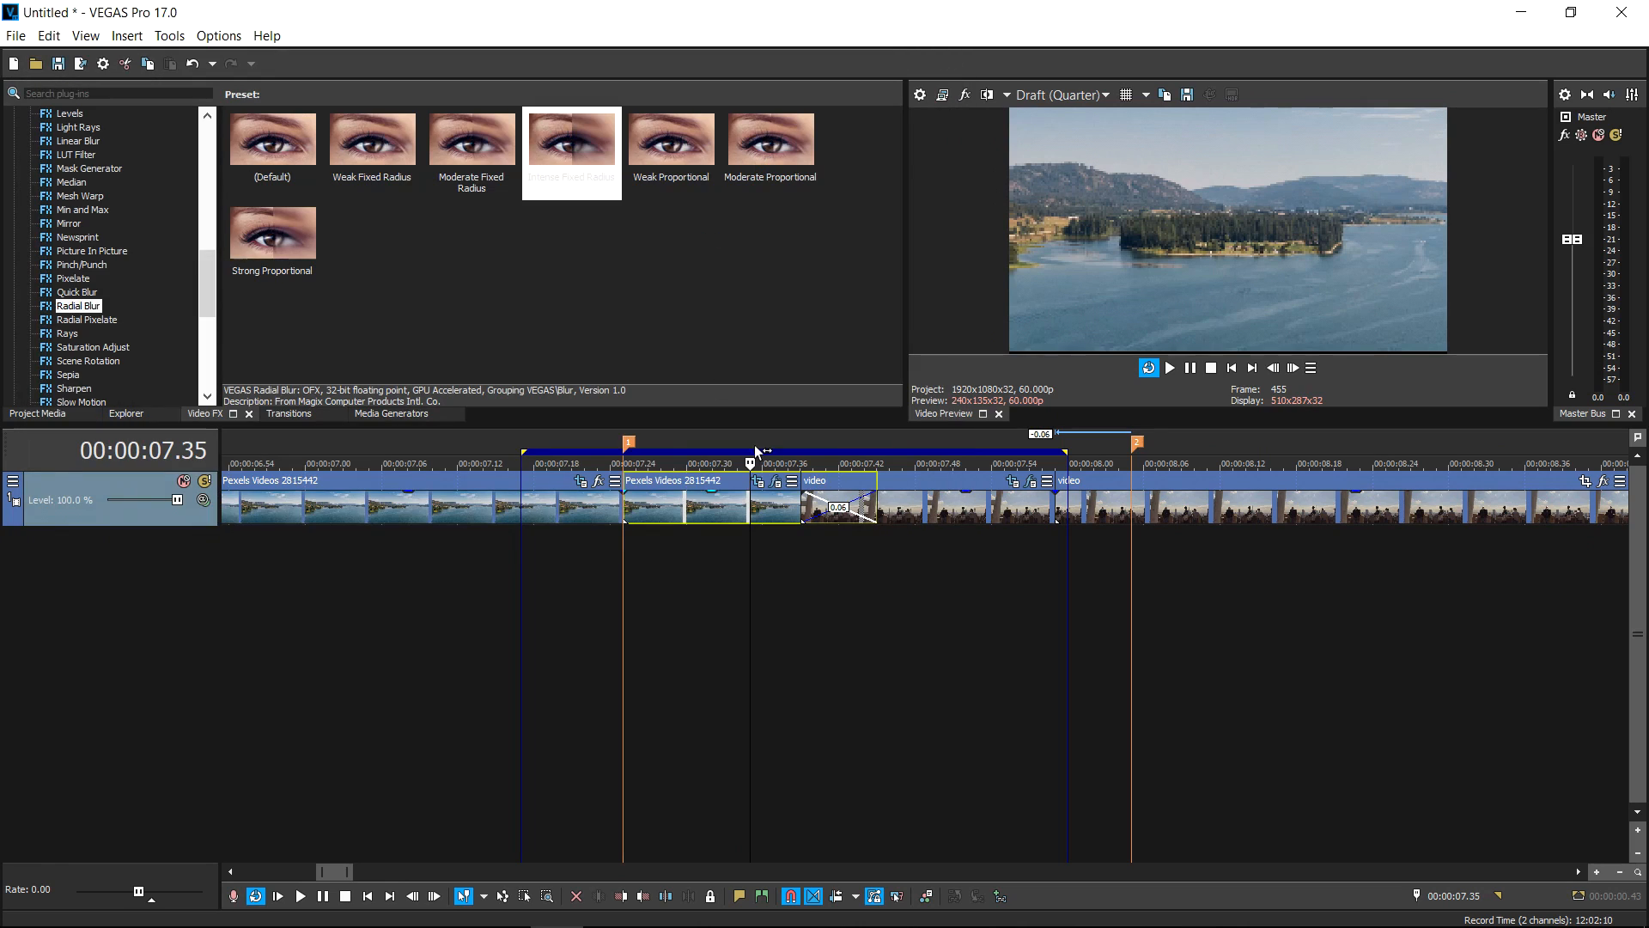
Apply Radial Blur with the Intense Fixed Radius preset to the short video segment and animate its Strength from 00:00:00.00
left_click(921, 510)
left_click_drag(572, 142, 675, 230)
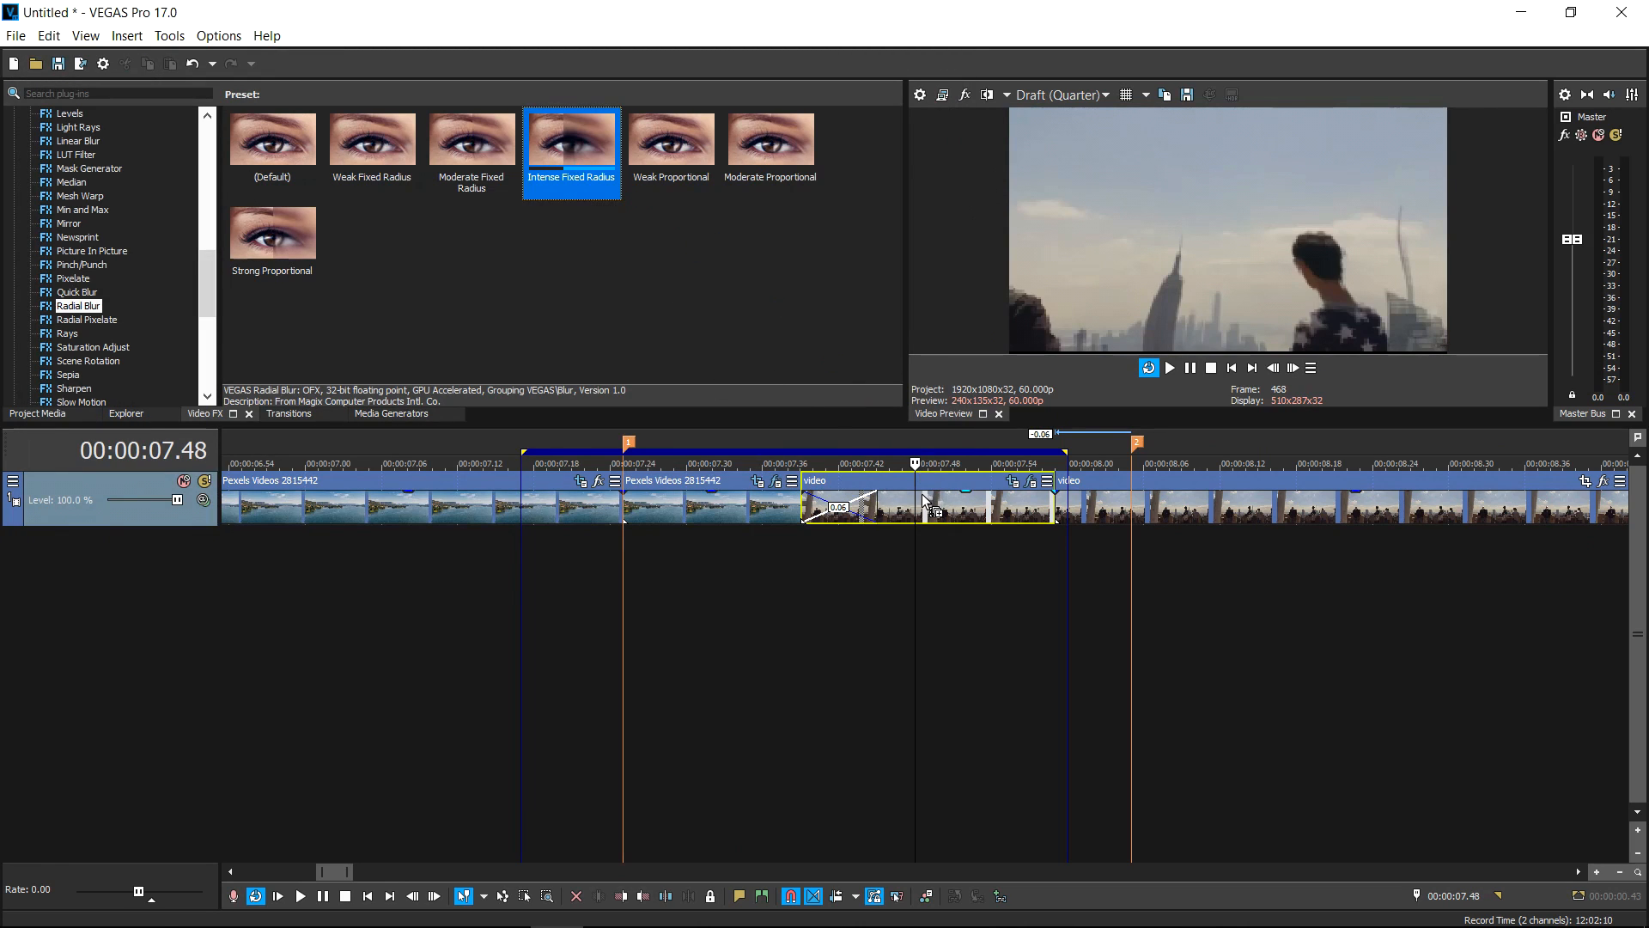
left_click_drag(923, 498, 926, 507)
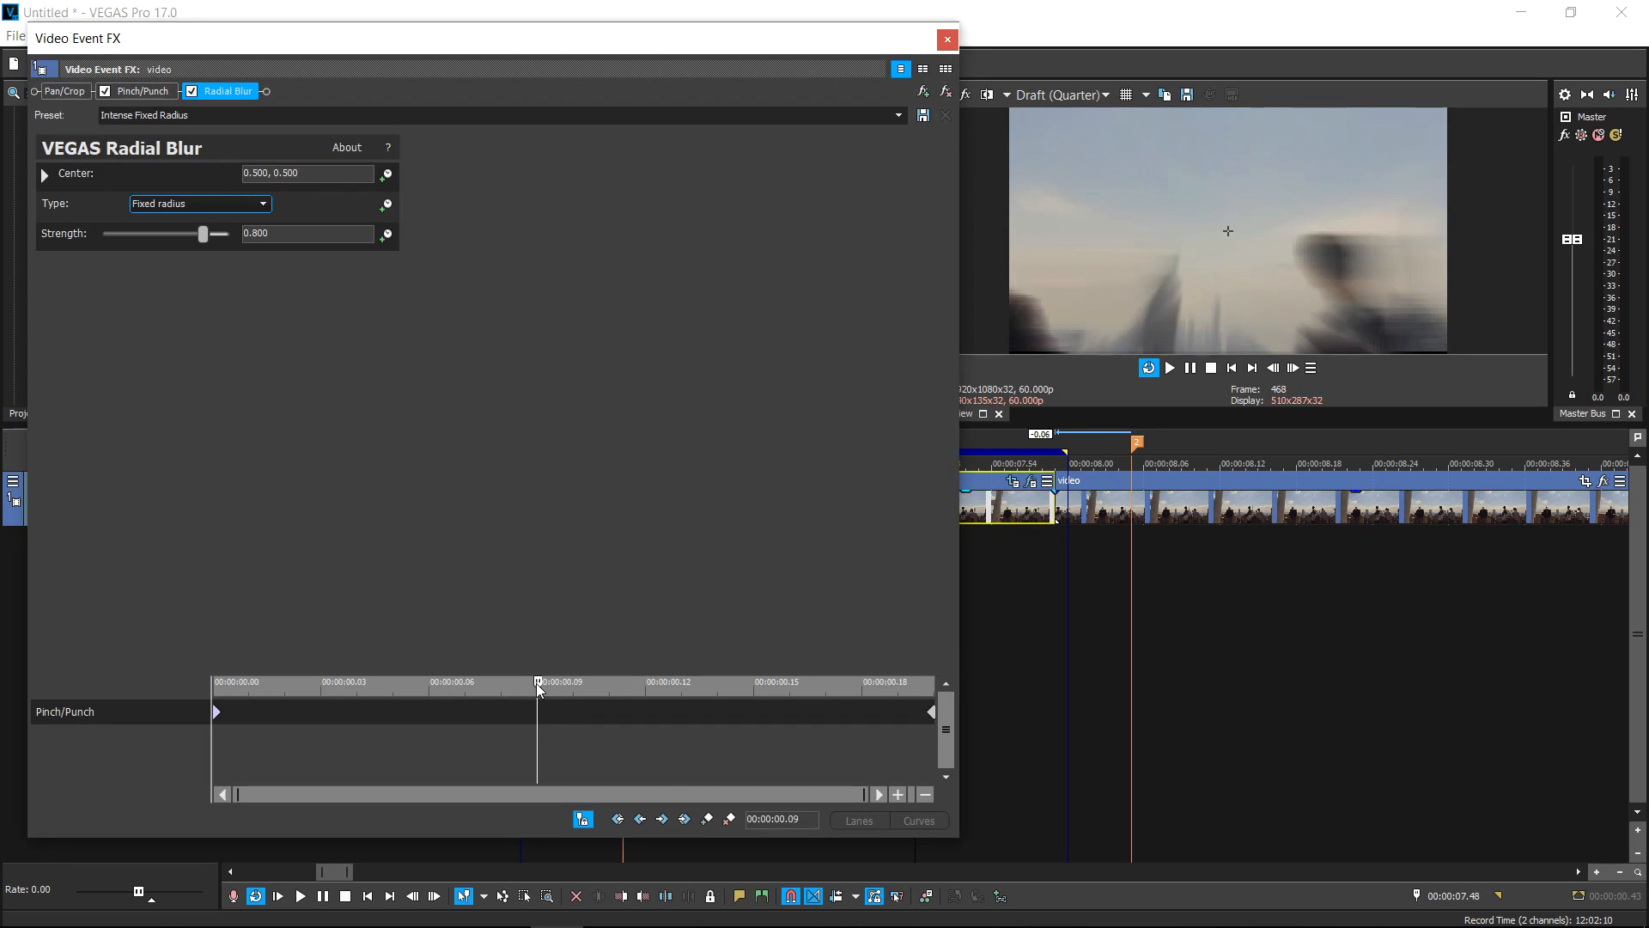
left_click_drag(523, 680, 222, 685)
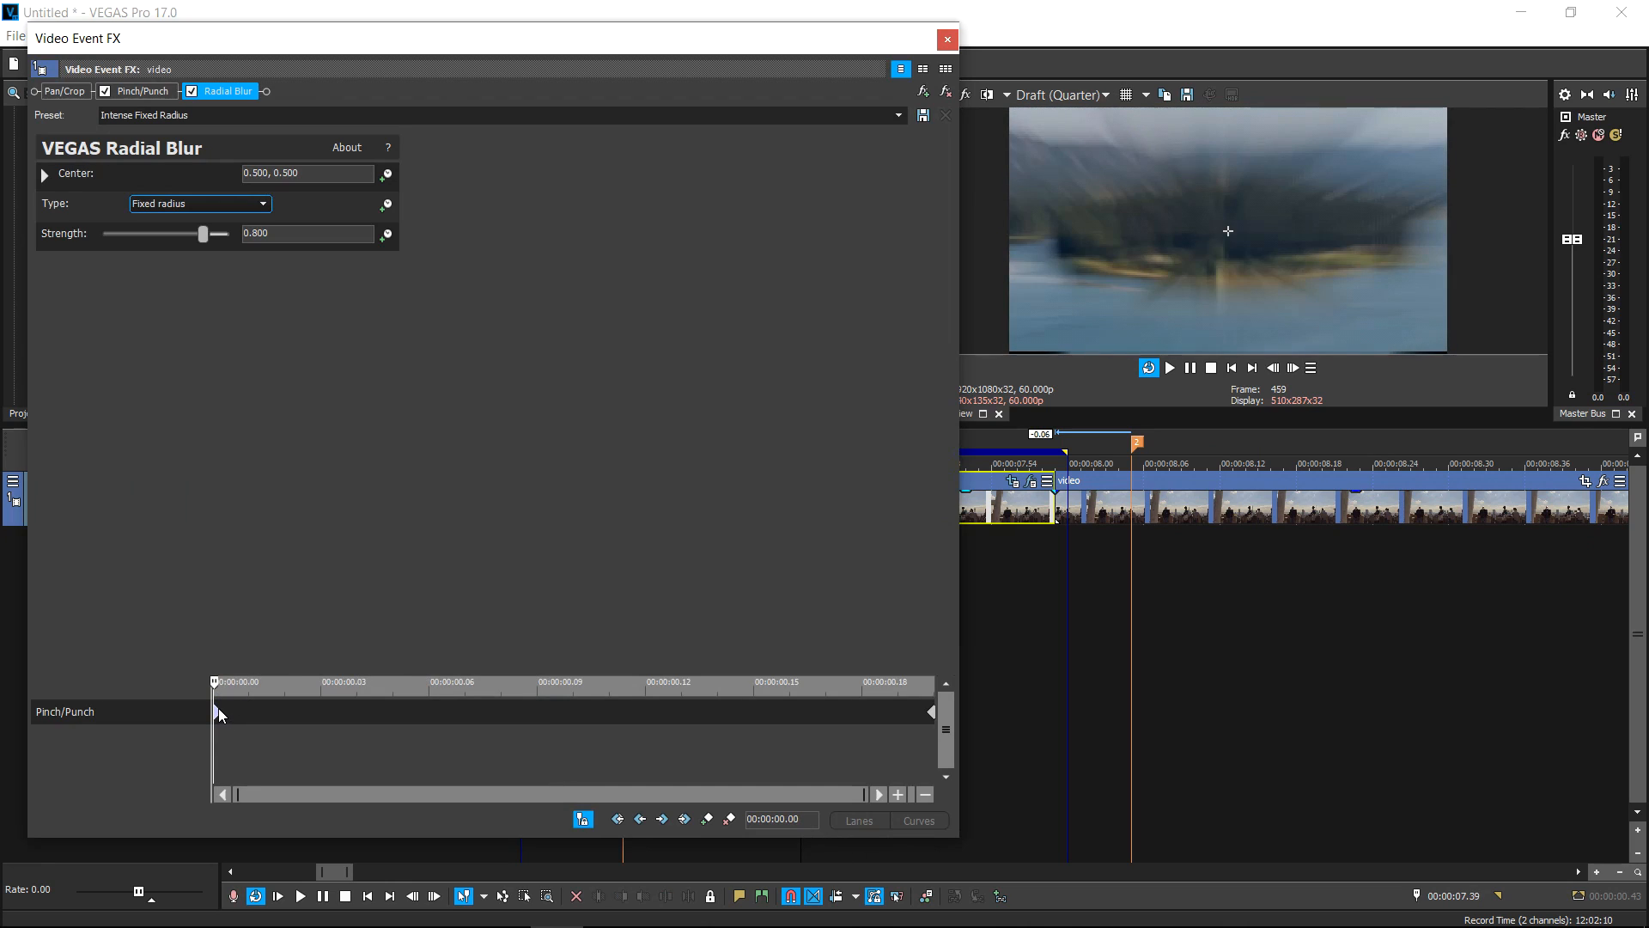
left_click(388, 235)
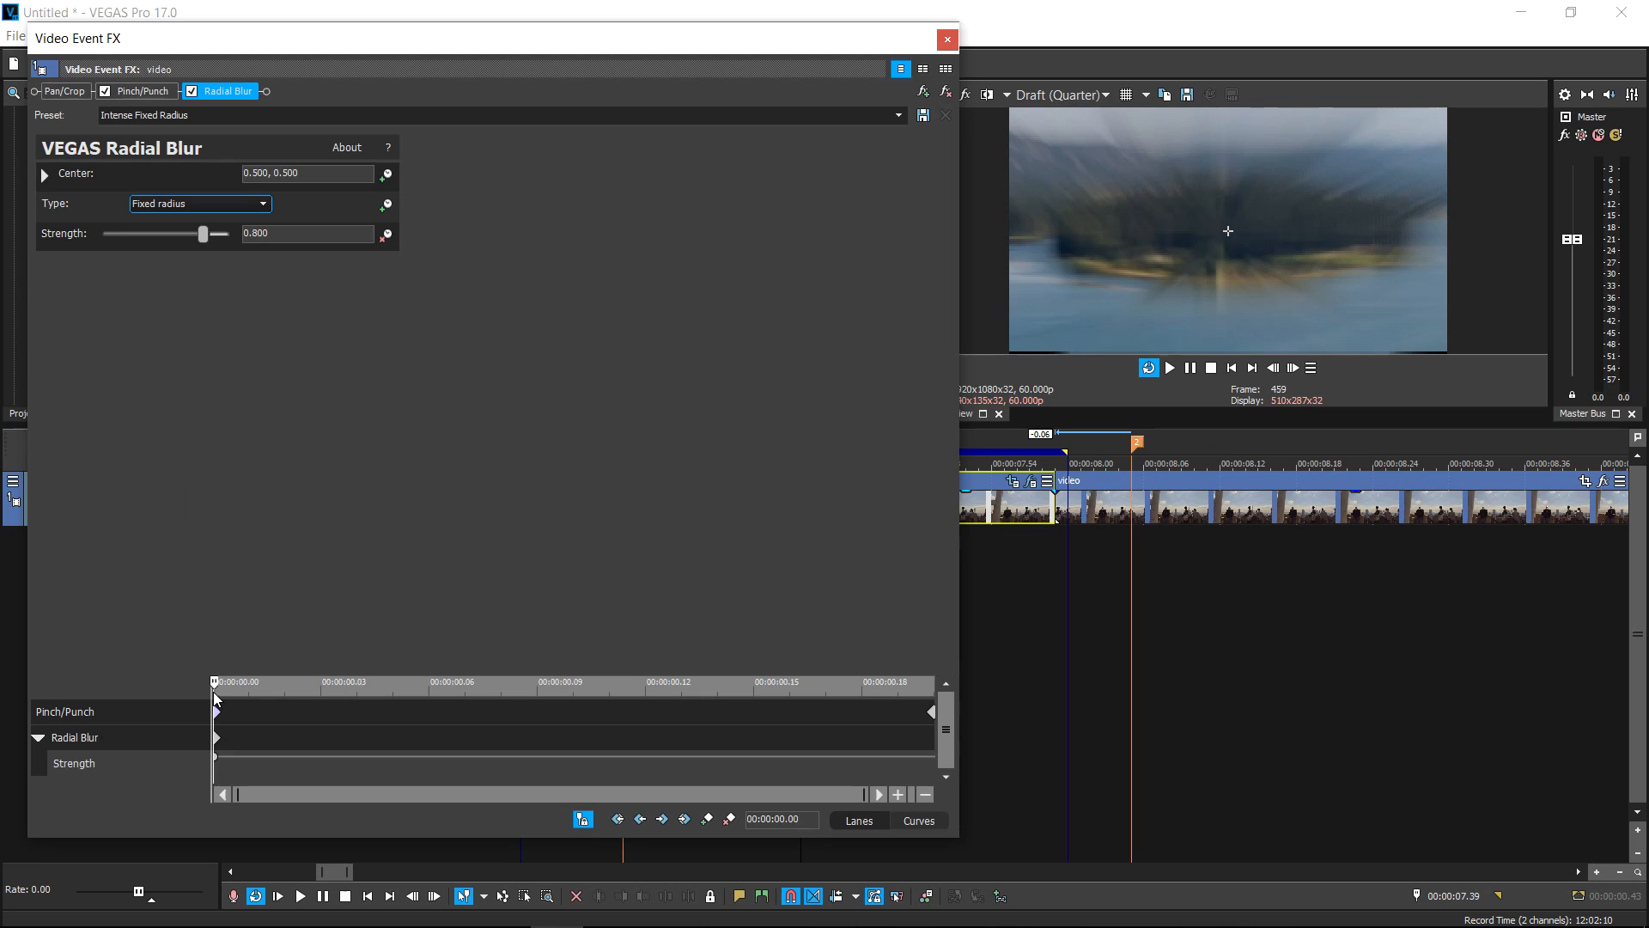
Add a Radial Blur Strength keyframe of 0 at 00:00:00.20 on the short video segment
left_click_drag(230, 690, 947, 687)
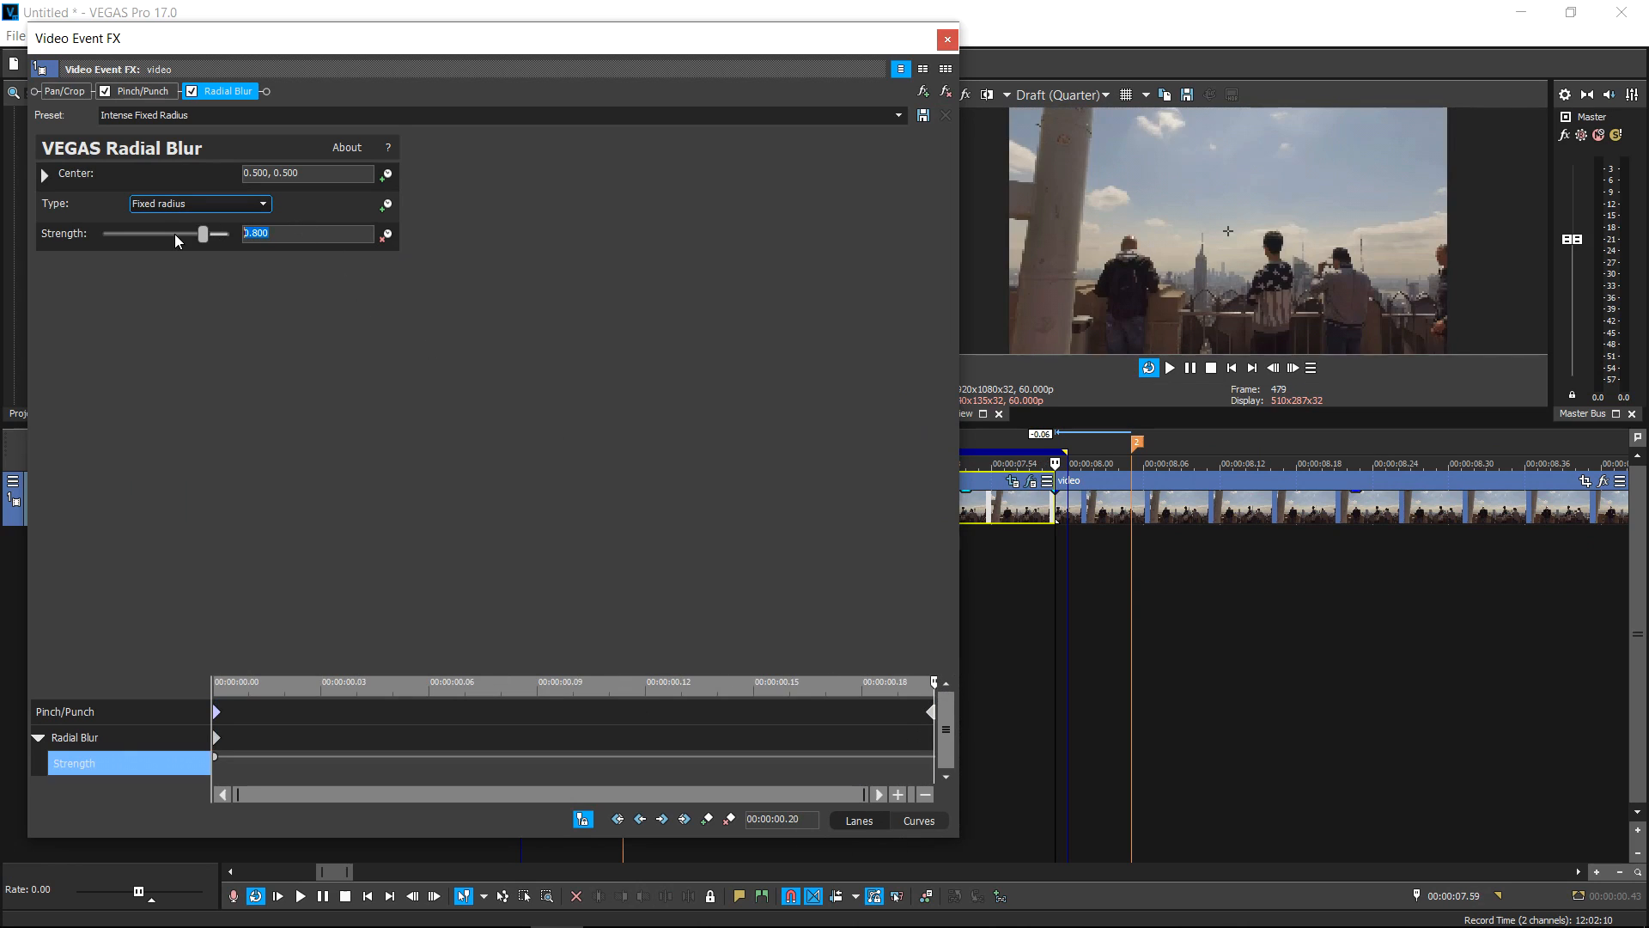
type("0")
key("Tab")
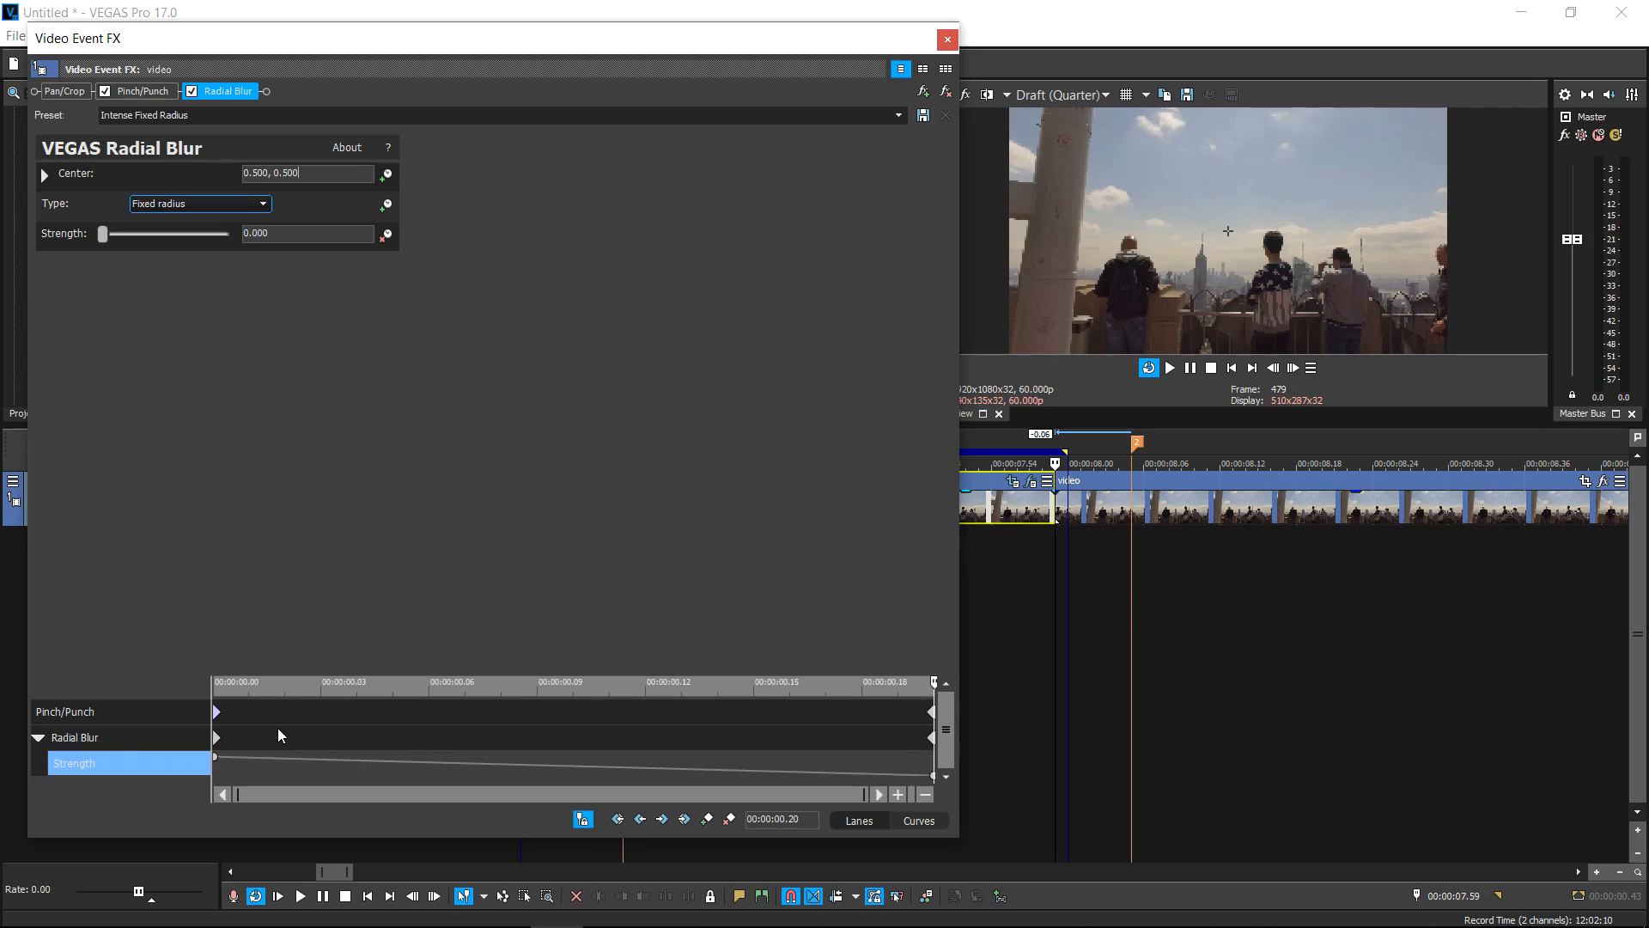
Set the starting Radial Blur Strength keyframe to Slow Fade, scrub through the blur and close the Video Event FX window
left_click(216, 761)
right_click(215, 760)
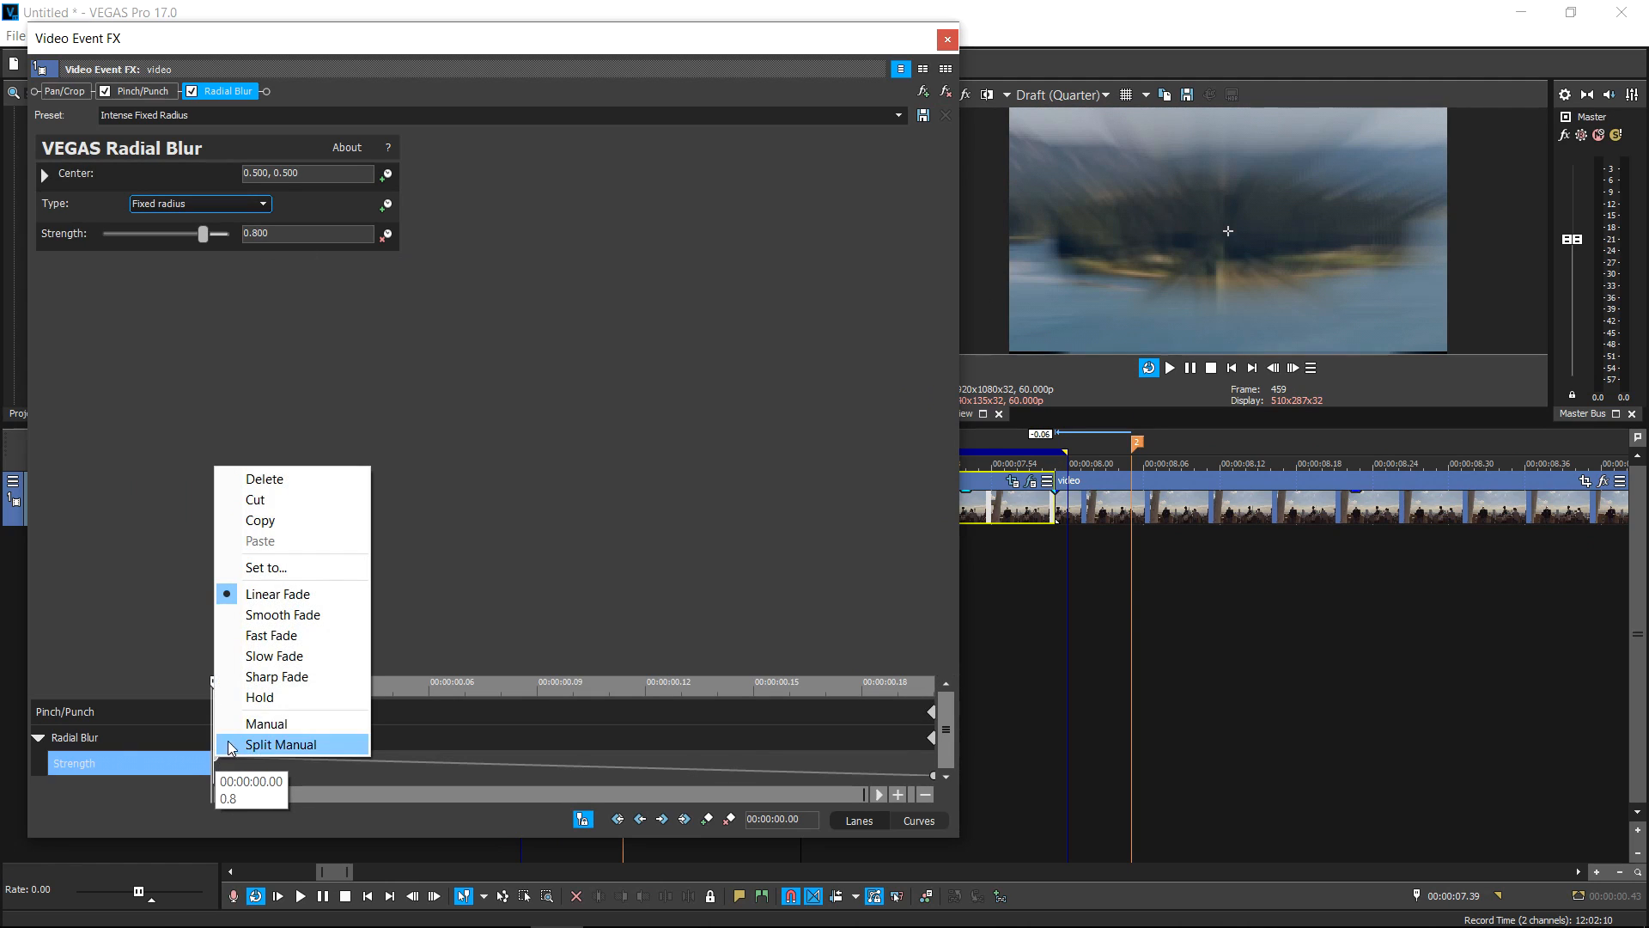
left_click(300, 656)
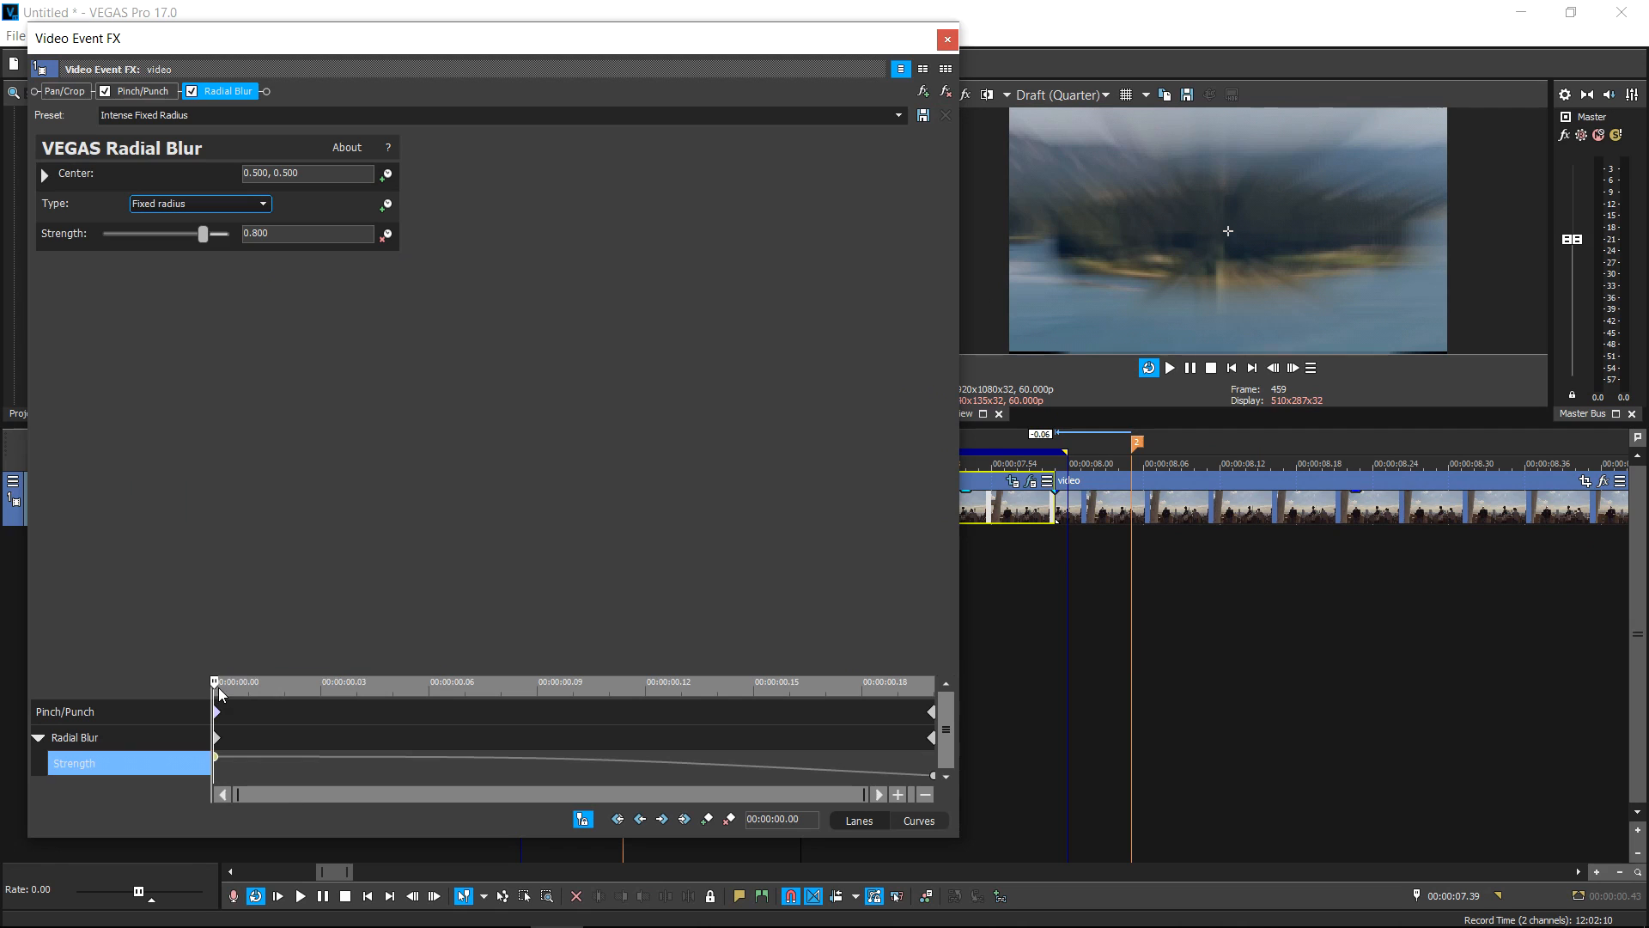
left_click_drag(215, 685, 791, 685)
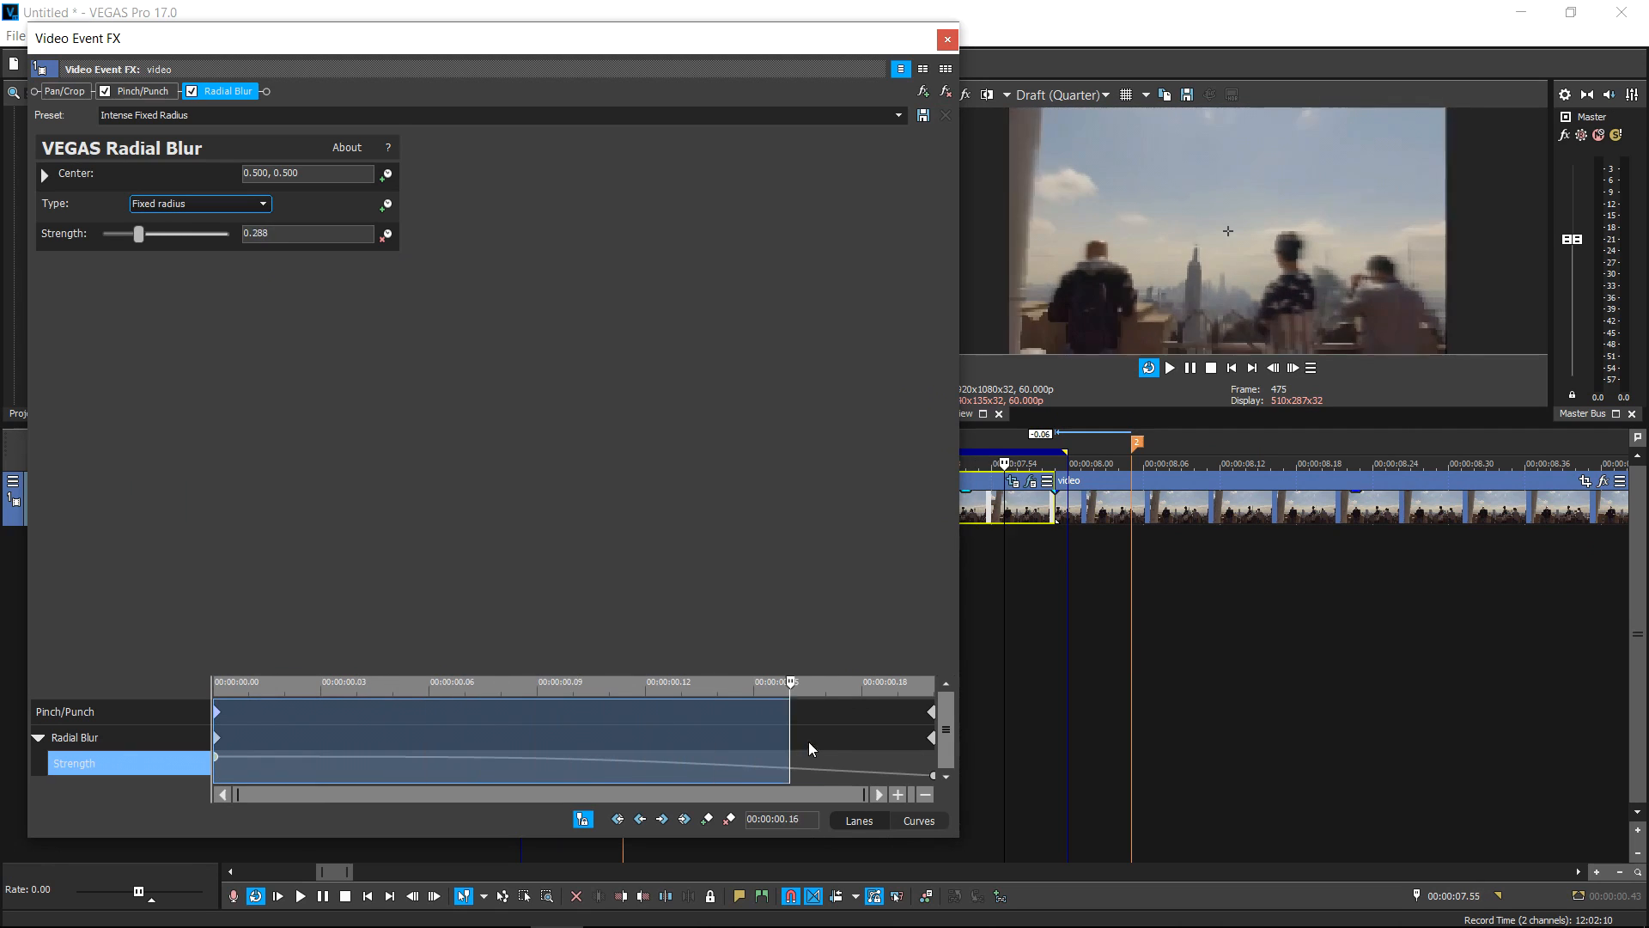
left_click_drag(769, 744, 214, 708)
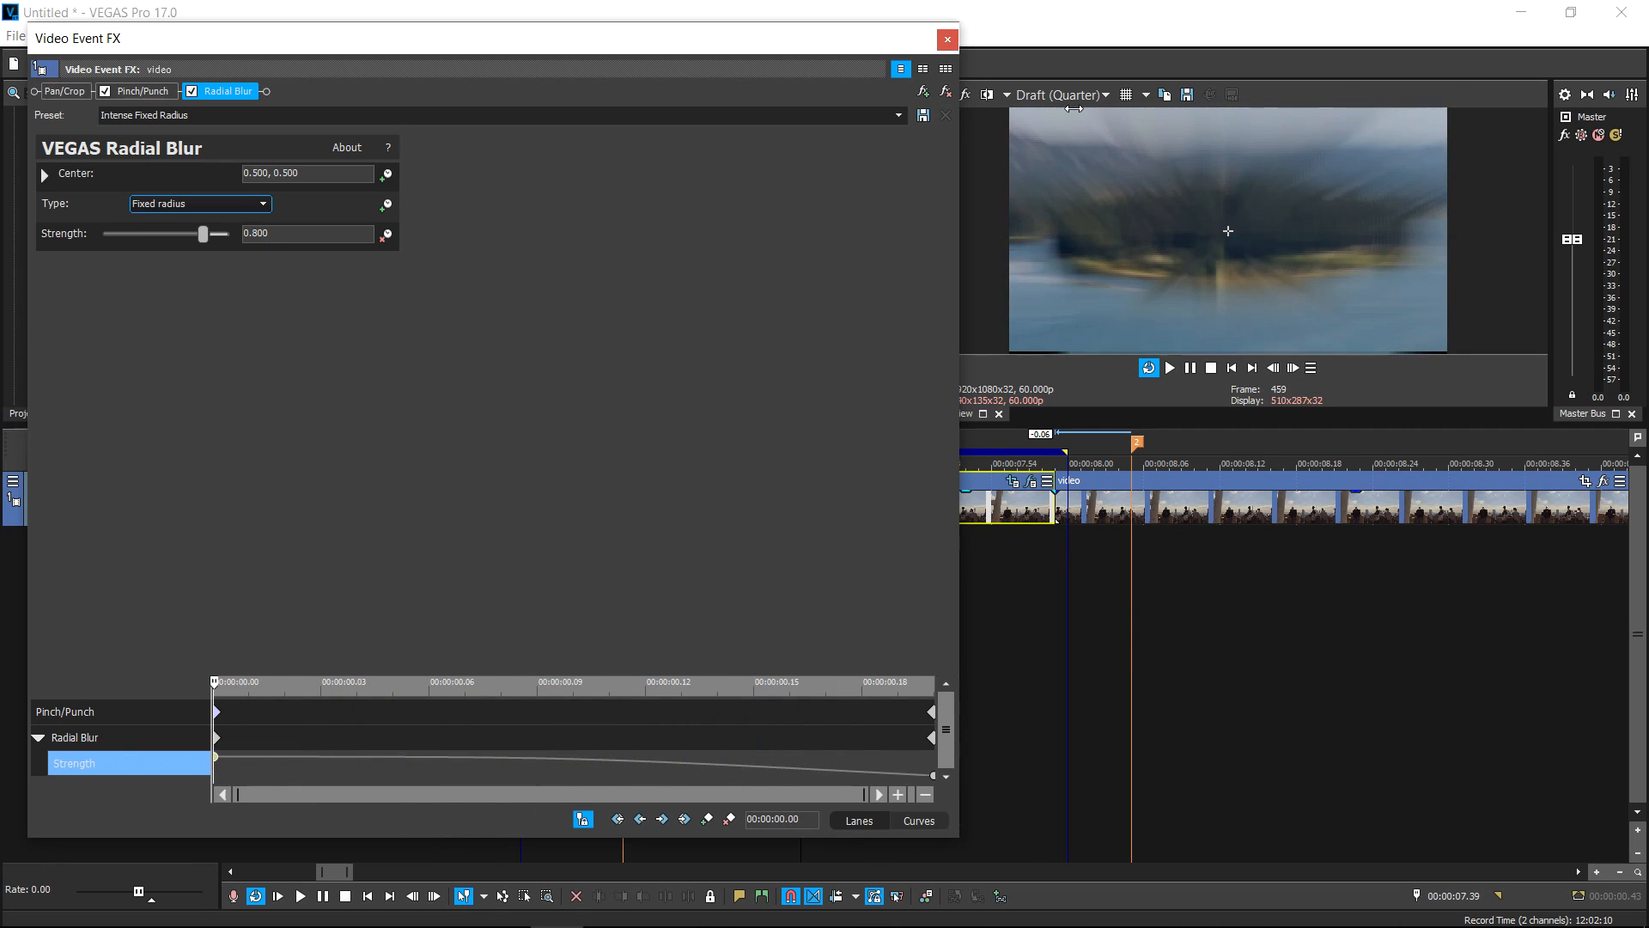
left_click(947, 40)
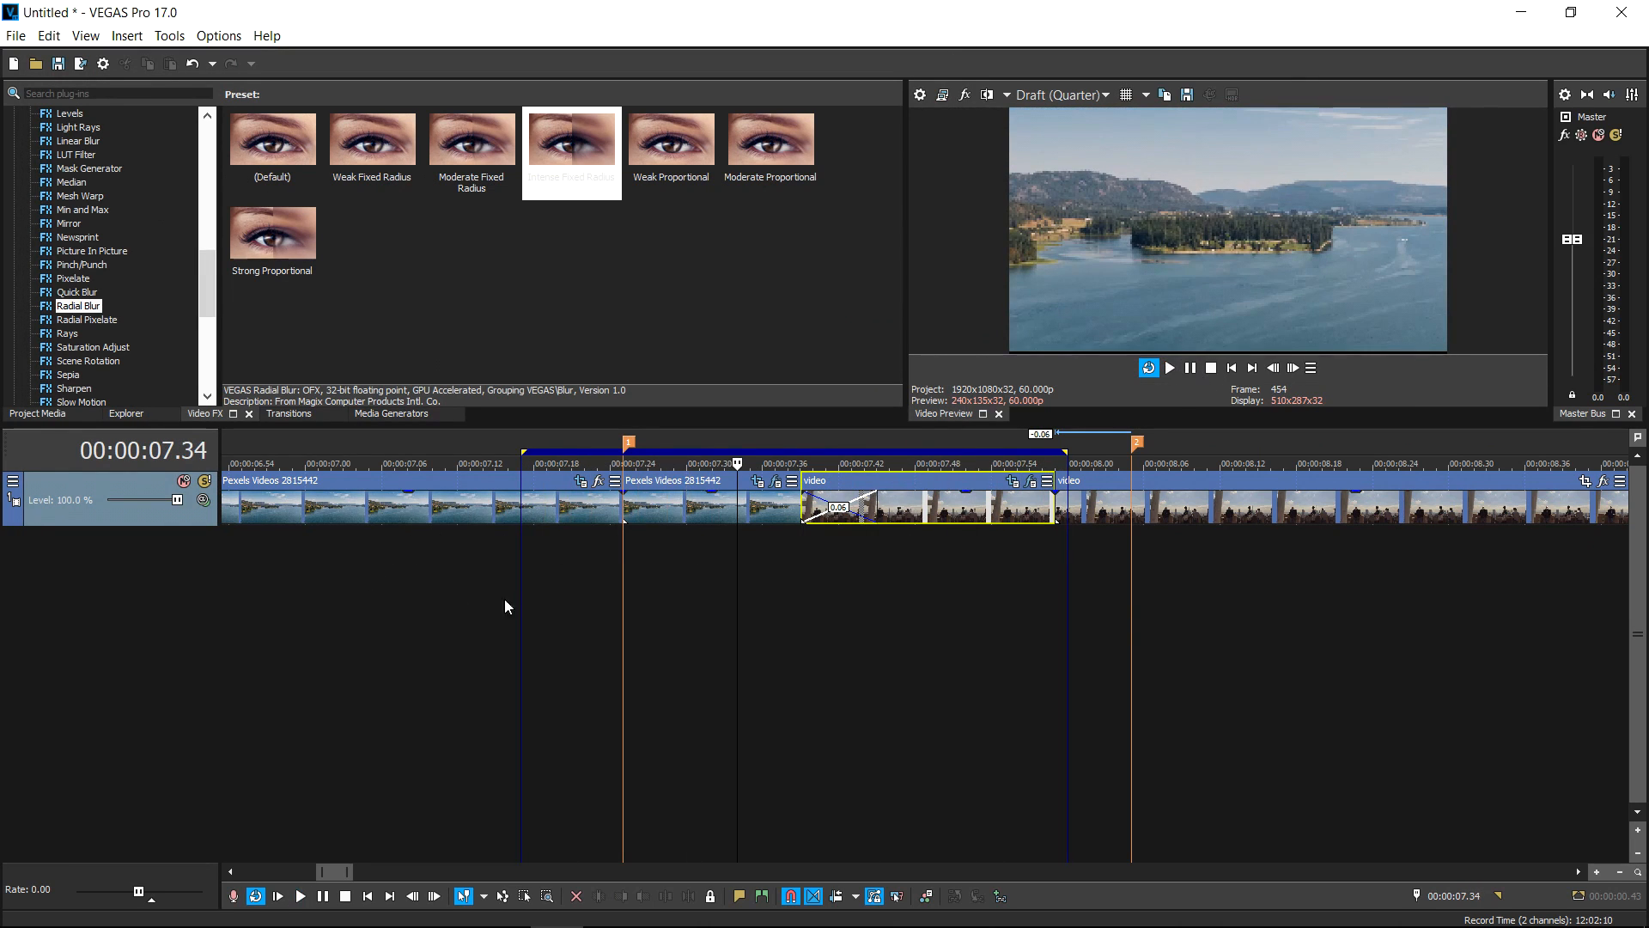
Select the range from 00:00:06.20 to 00:00:09.20 around the transition and play it back
scroll(811, 637, "down", 4)
left_click_drag(682, 604, 1252, 581)
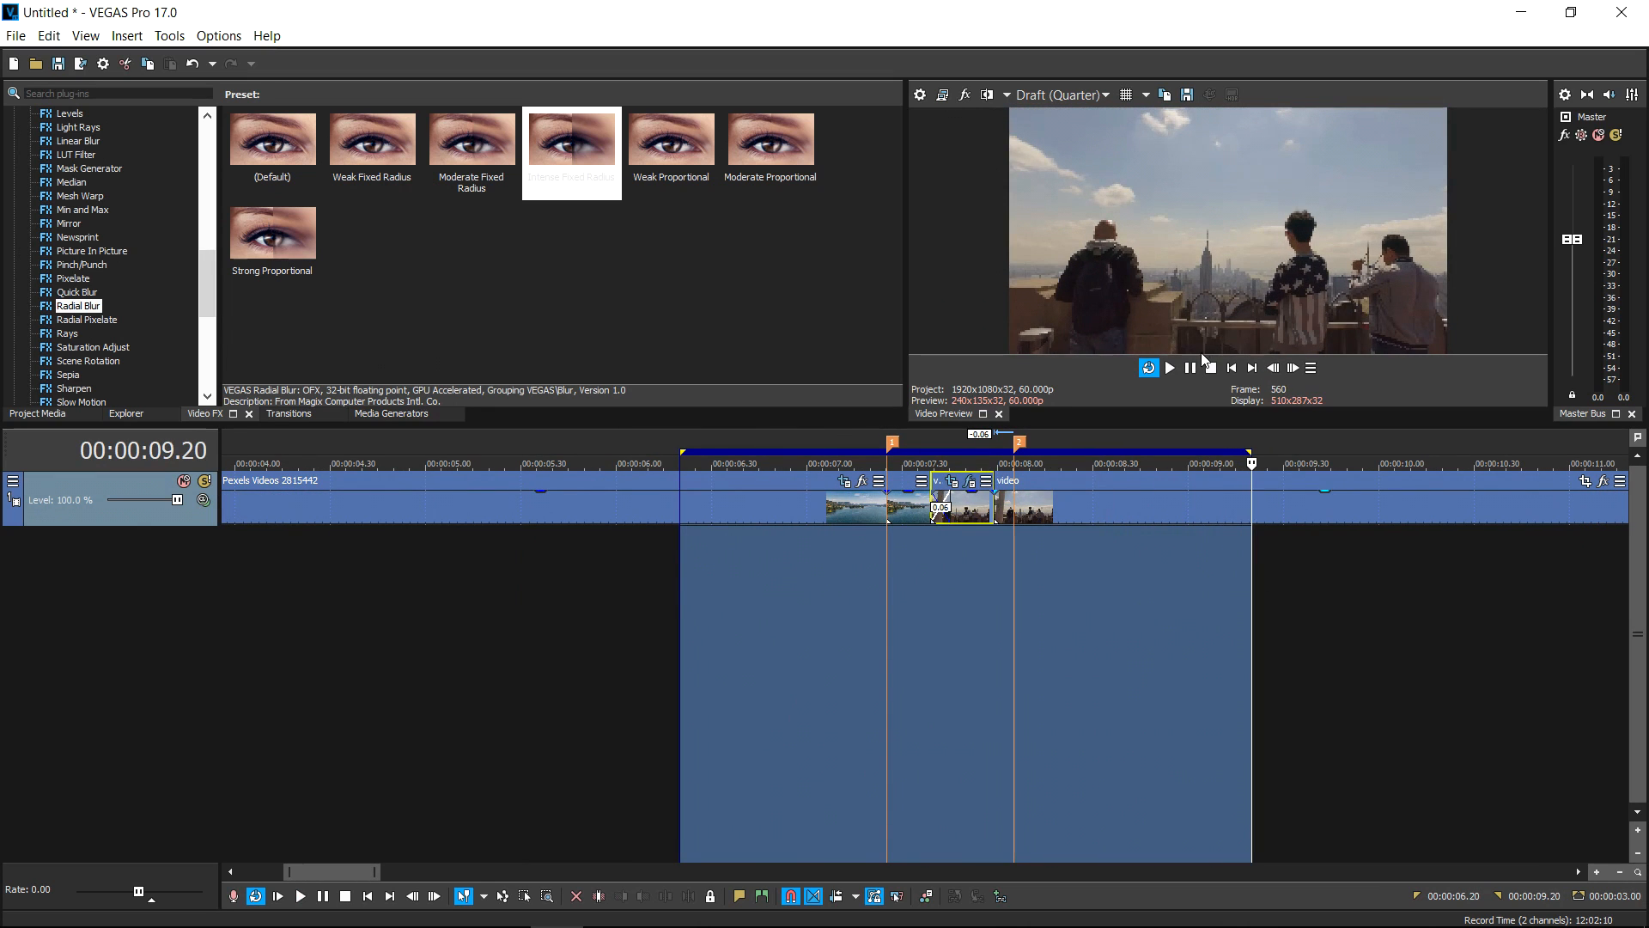
left_click(1195, 376)
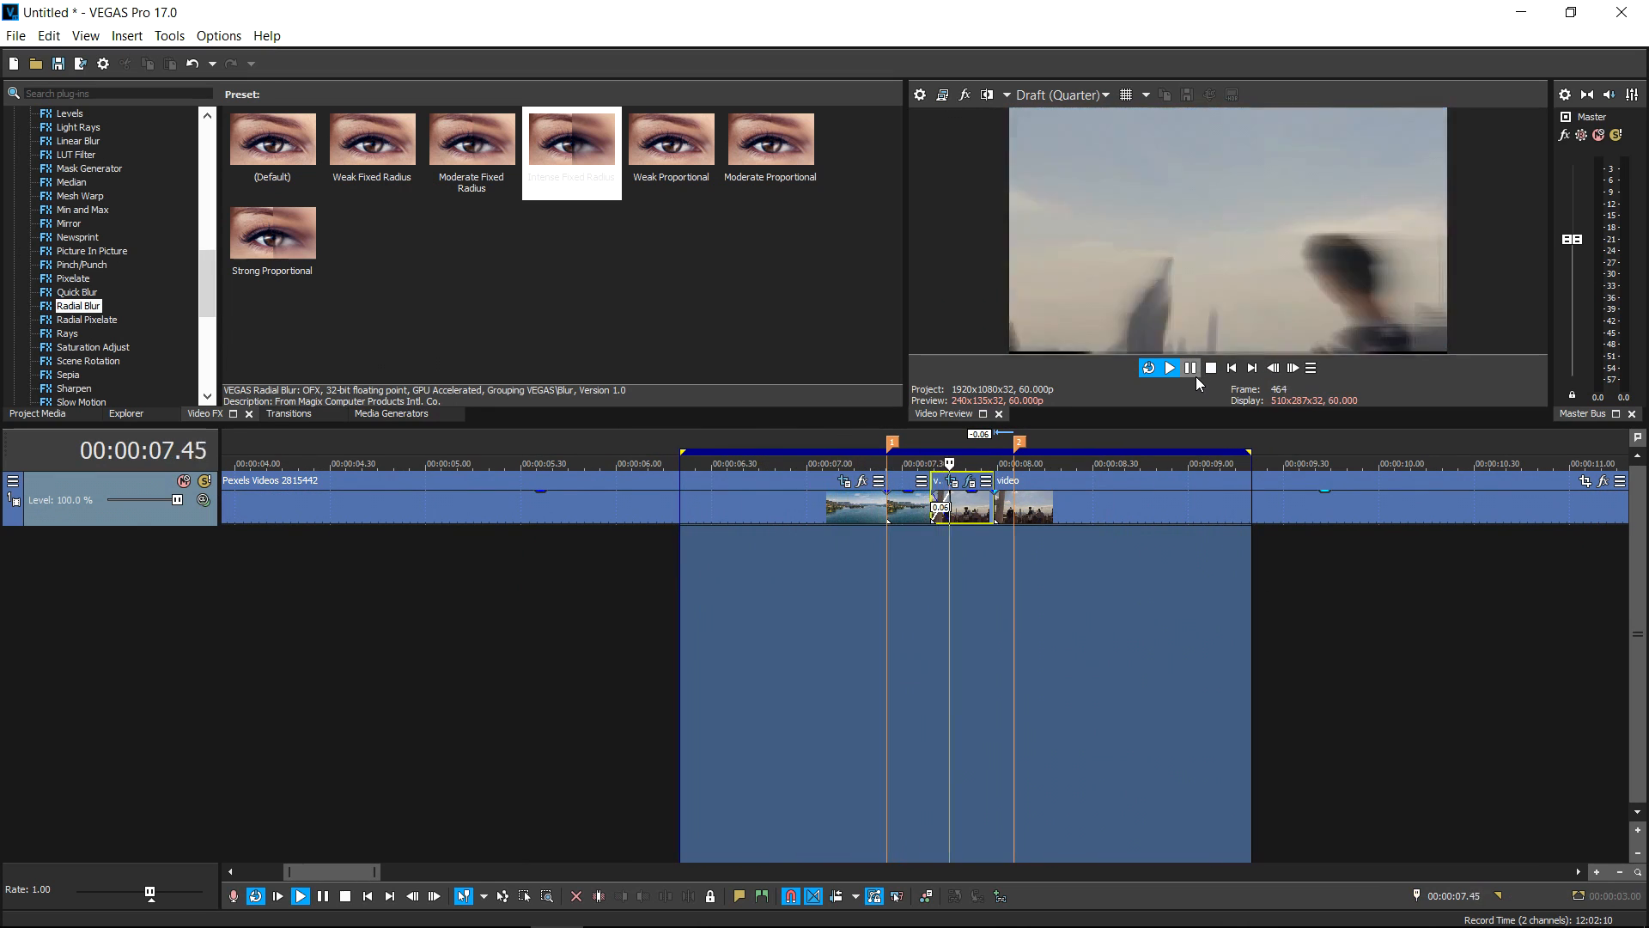